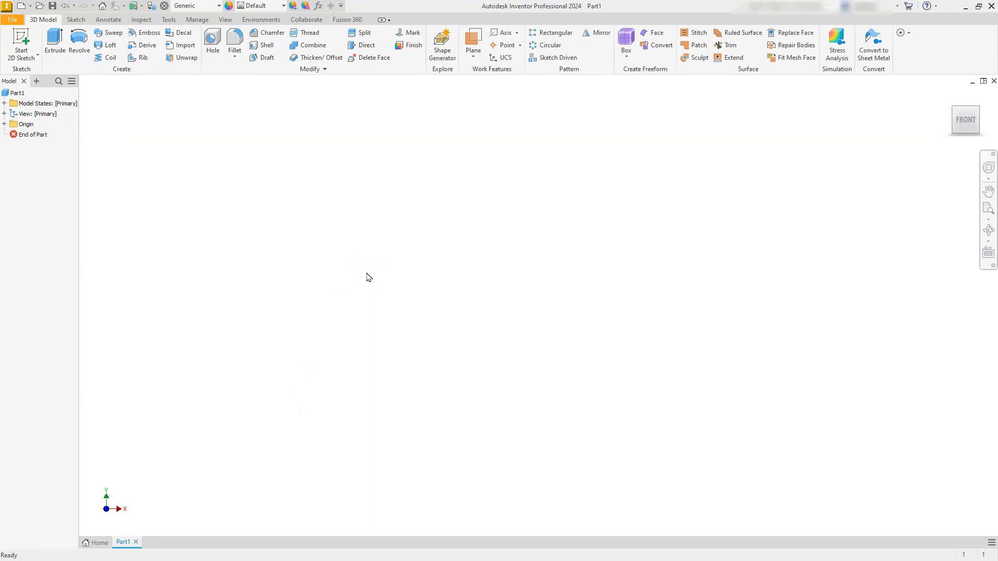
Start a 2D sketch on the XY origin plane of the new part.
click(337, 247)
click(21, 35)
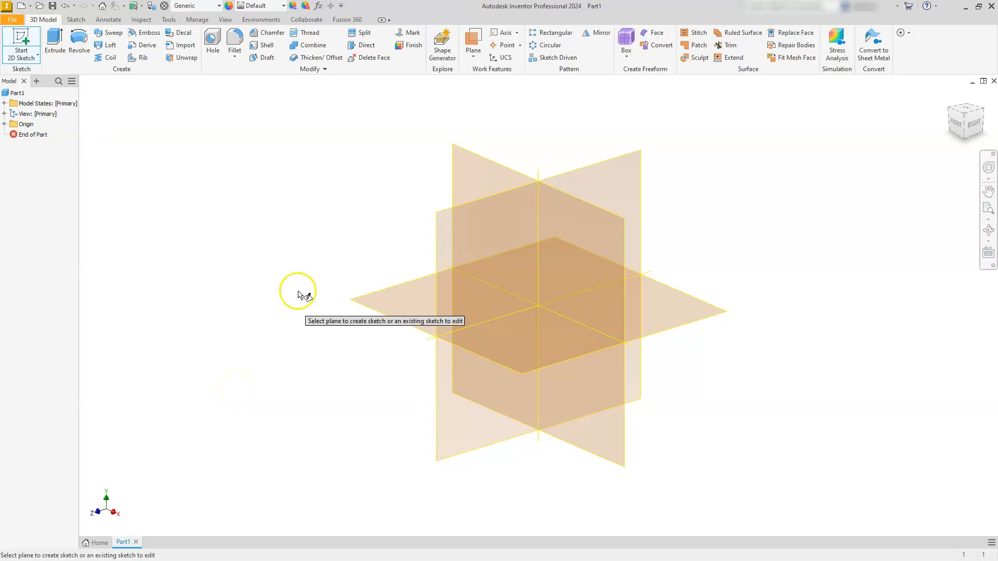
click(471, 167)
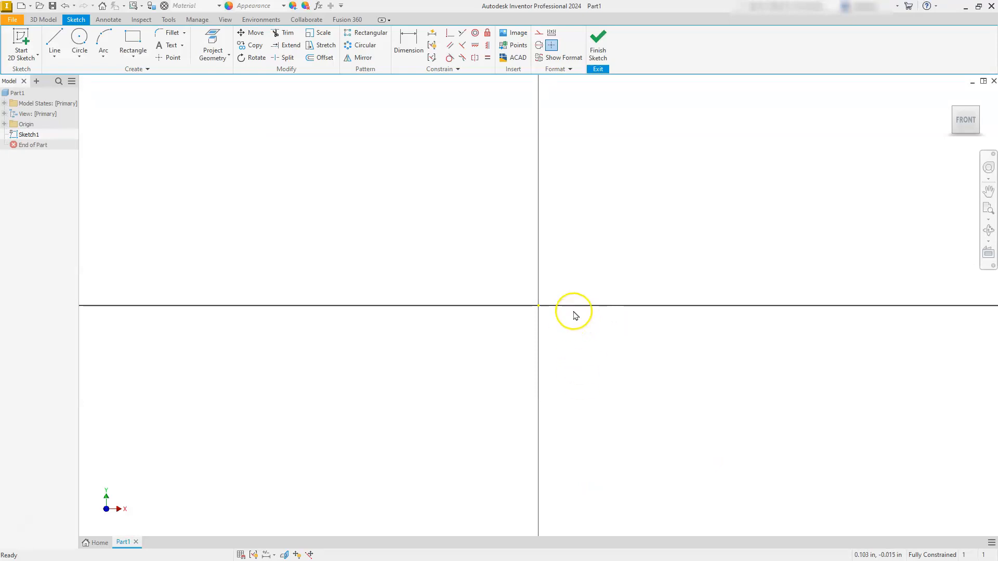
Sketch an open trapezoid outline below the horizontal axis, ending with a vertical line about 0.43 in long on its wide side.
click(61, 41)
click(659, 329)
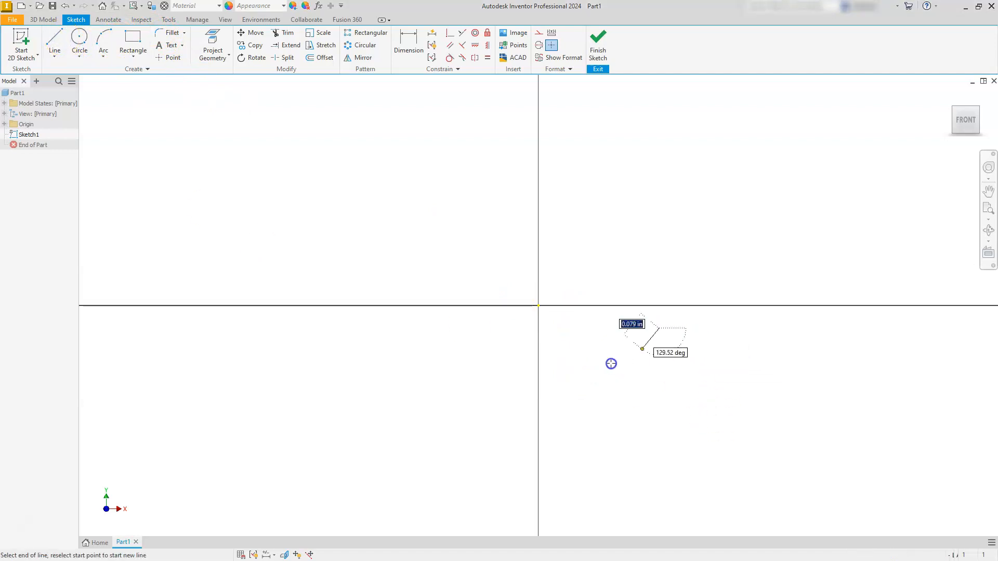
click(607, 361)
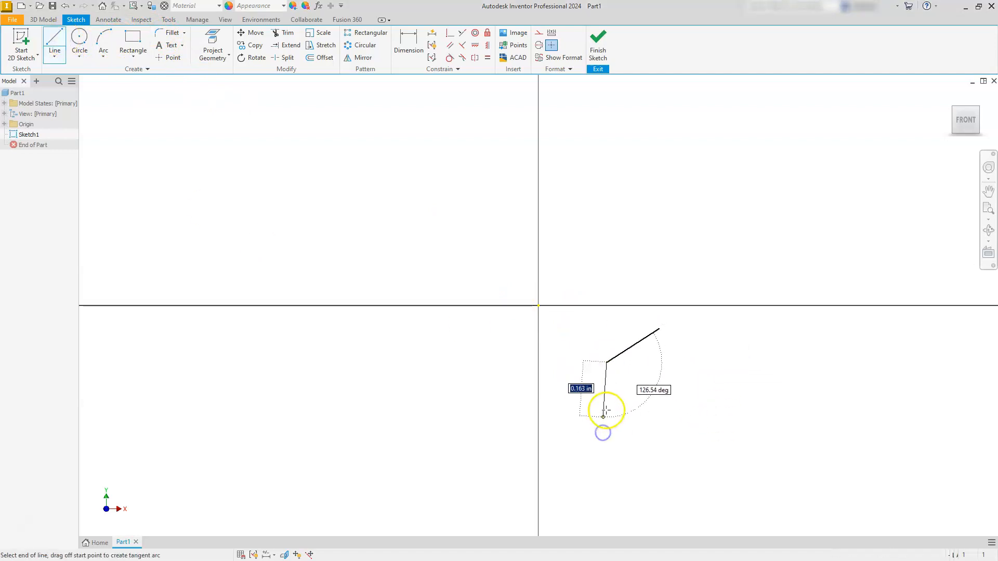
click(607, 407)
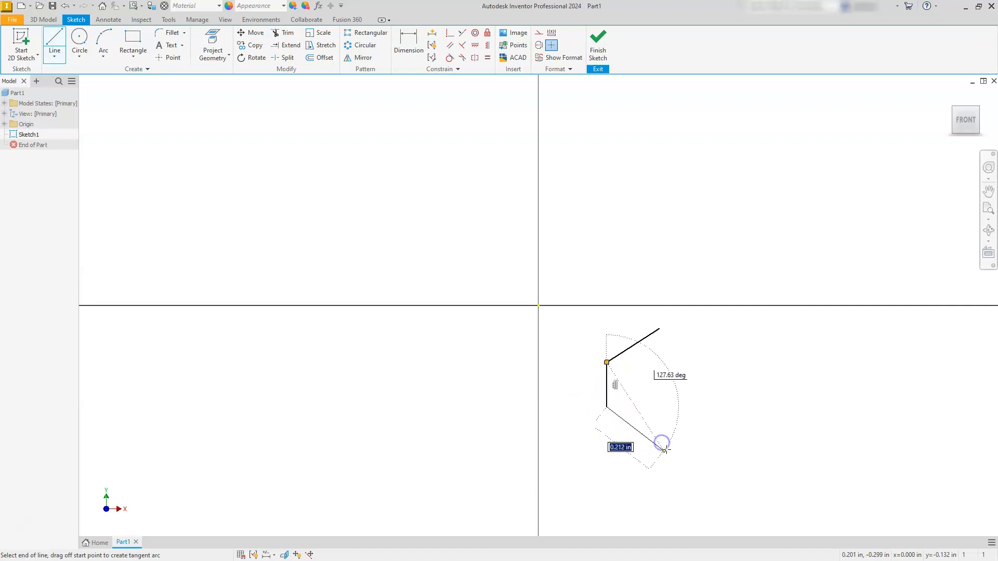
click(673, 434)
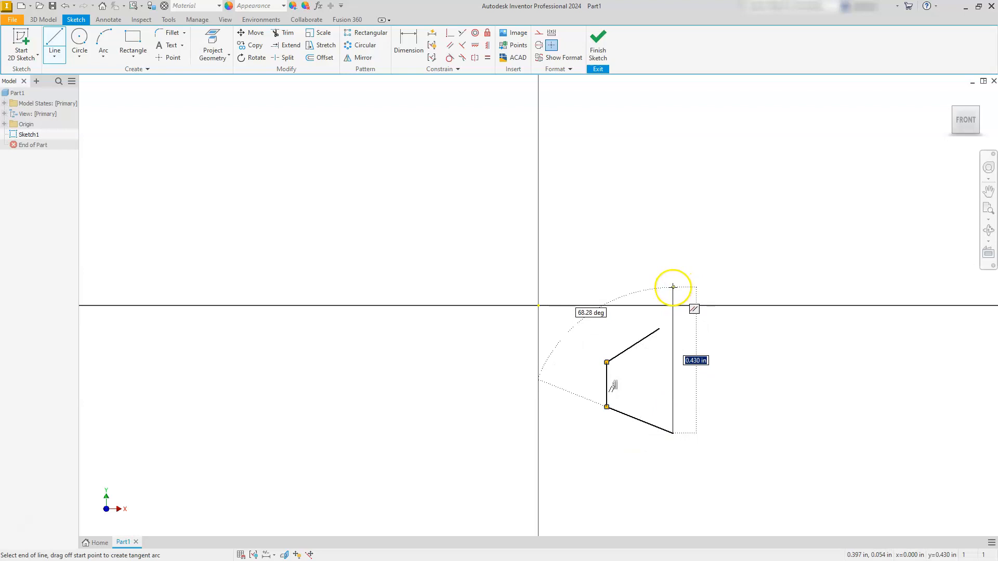
click(673, 287)
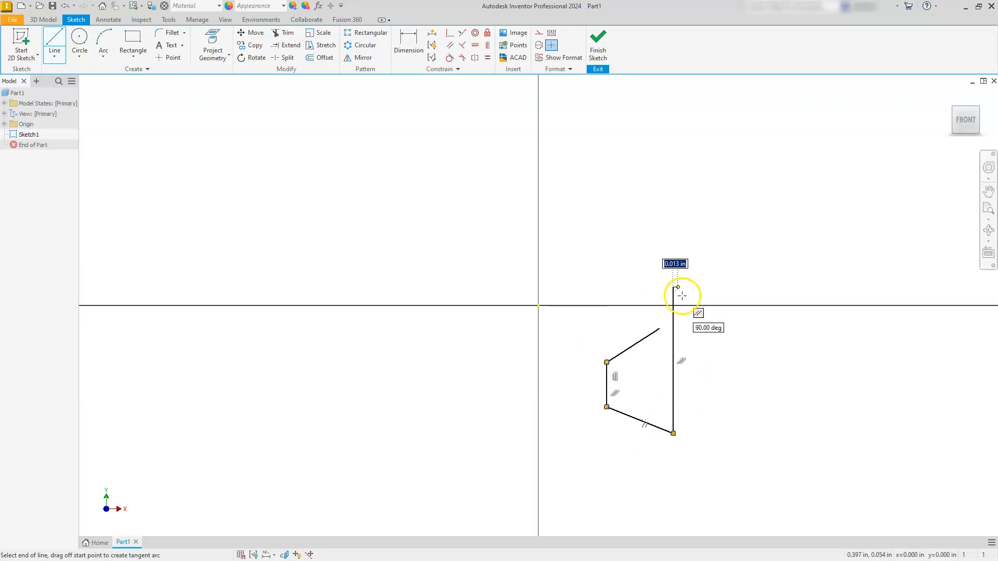
key(Escape)
Close the trapezoid with a coincident constraint between the open ends of the upper sloped line and the long vertical line.
scroll(664, 333, down, 3)
scroll(665, 337, up, 5)
scroll(660, 332, down, 3)
scroll(664, 343, up, 1)
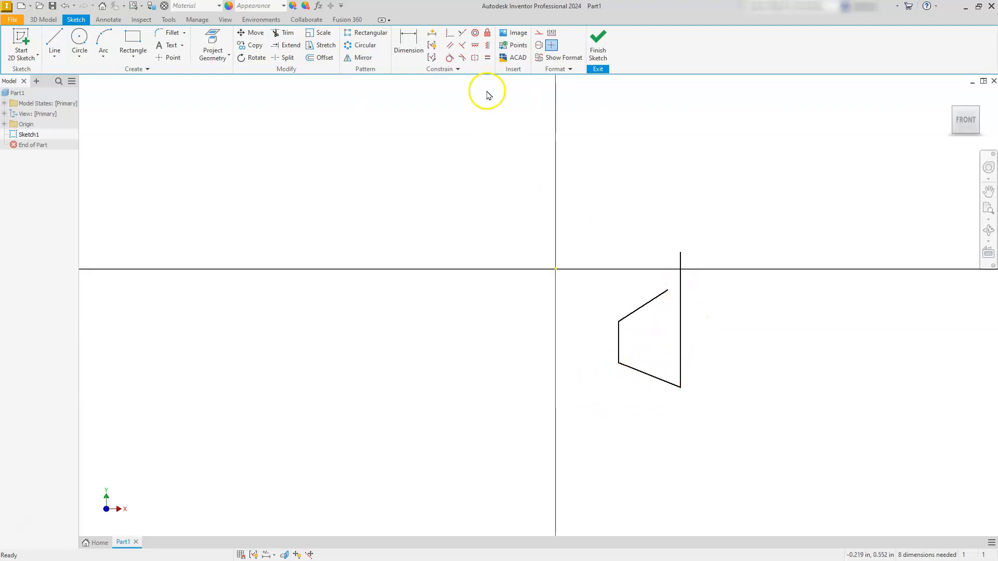
click(450, 33)
click(665, 291)
click(680, 255)
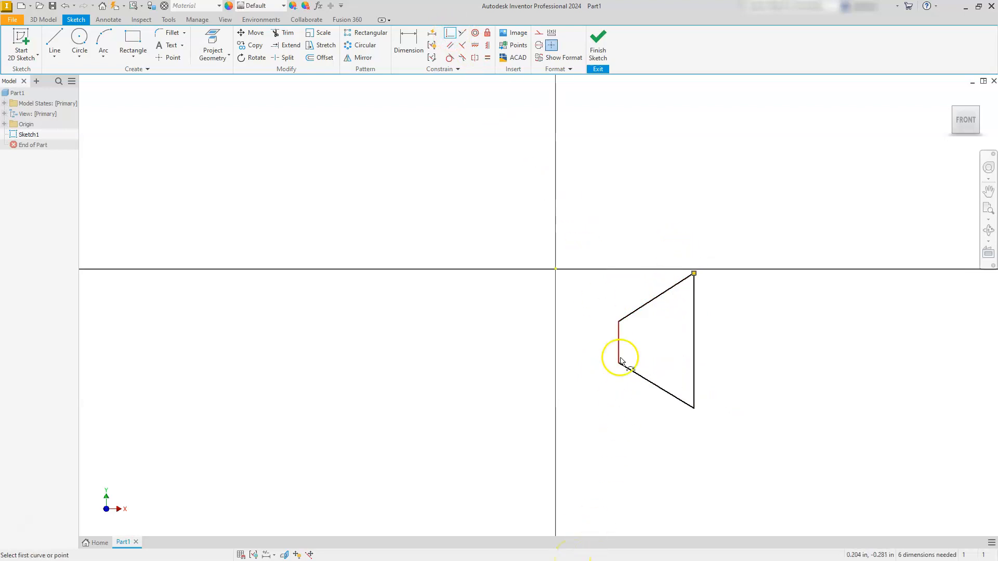
Draw a separate horizontal line above the trapezoid.
click(50, 50)
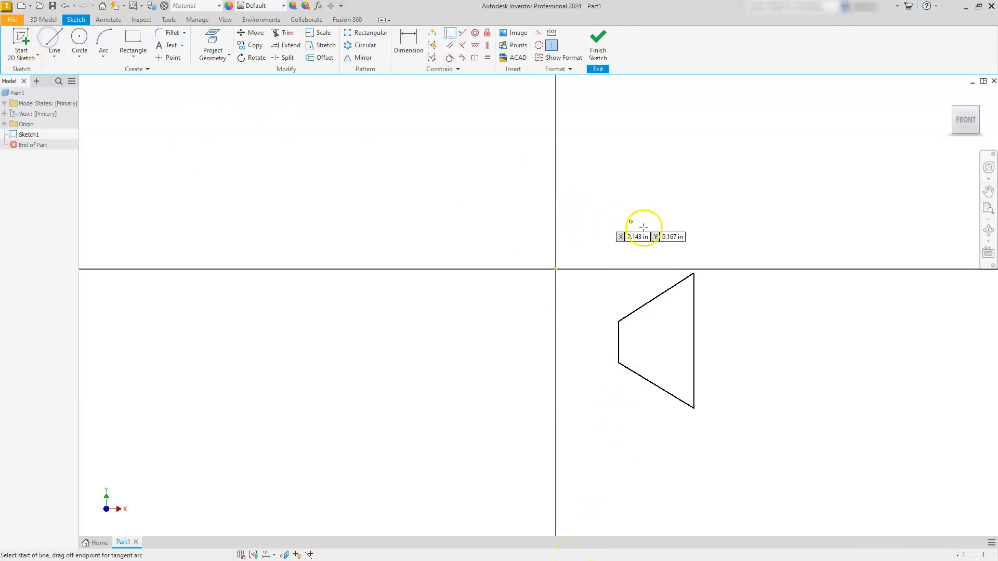
click(611, 229)
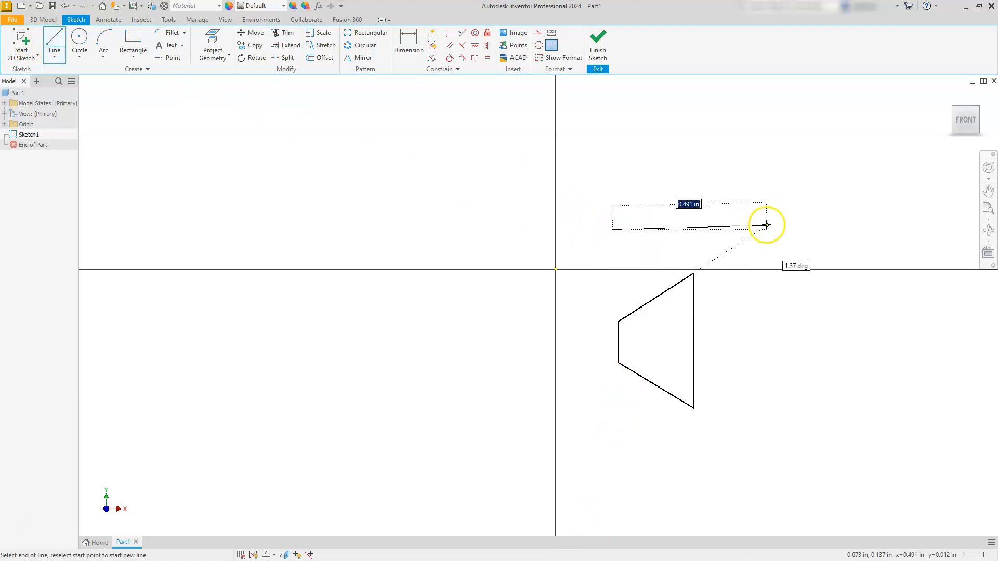
click(793, 229)
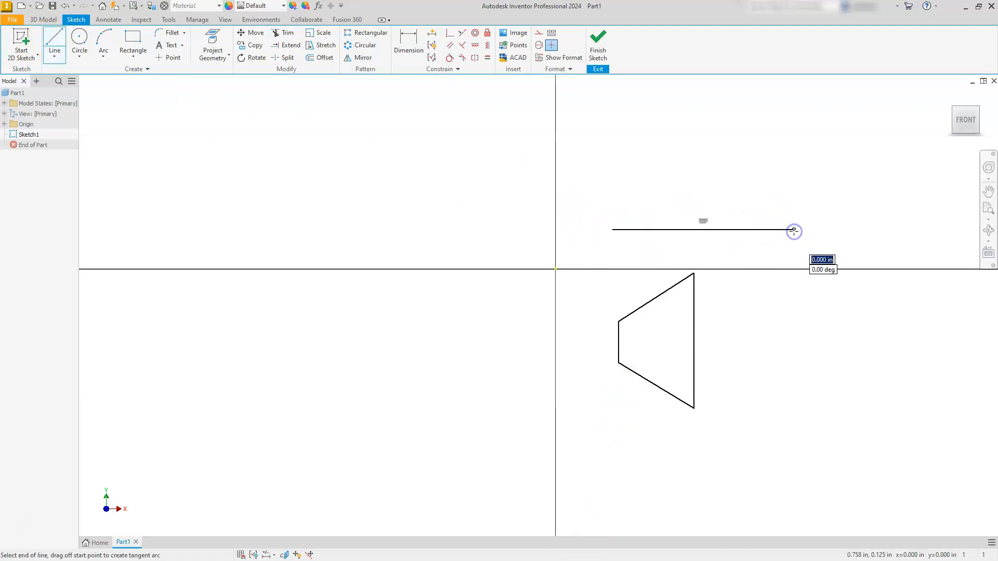
key(Escape)
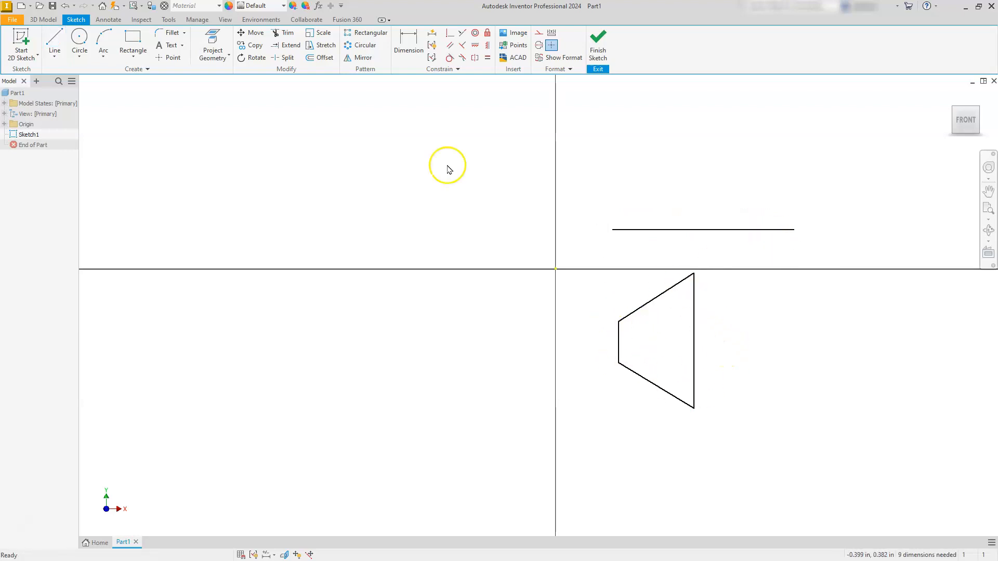
Constrain the horizontal line's ends coincident with the midpoints of the trapezoid's short and long vertical sides.
click(450, 34)
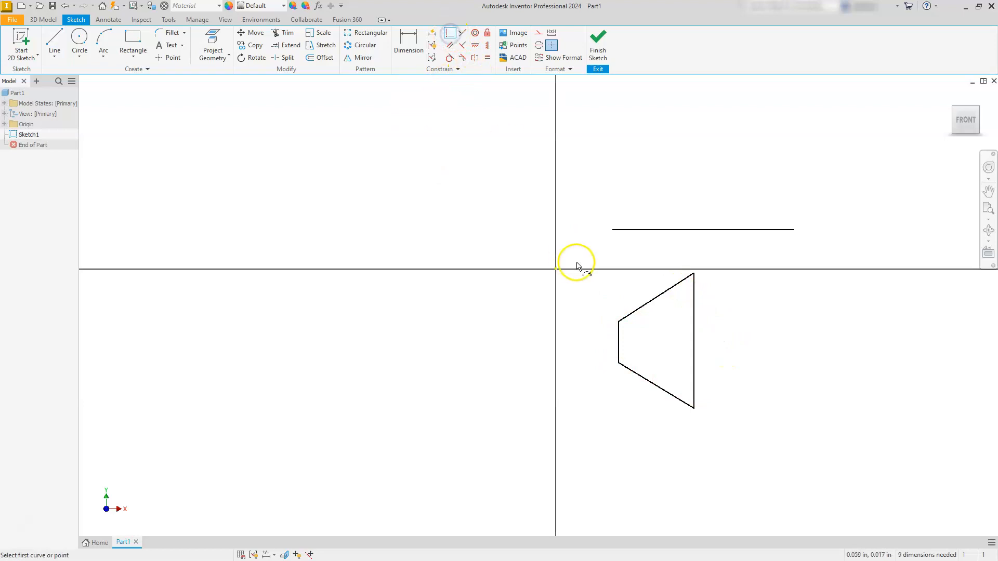
click(612, 229)
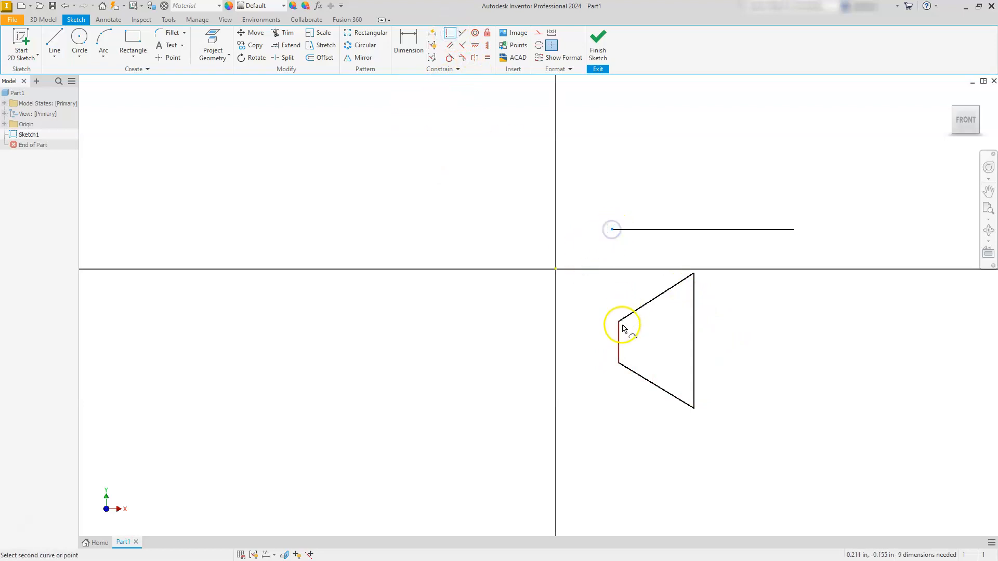
click(619, 342)
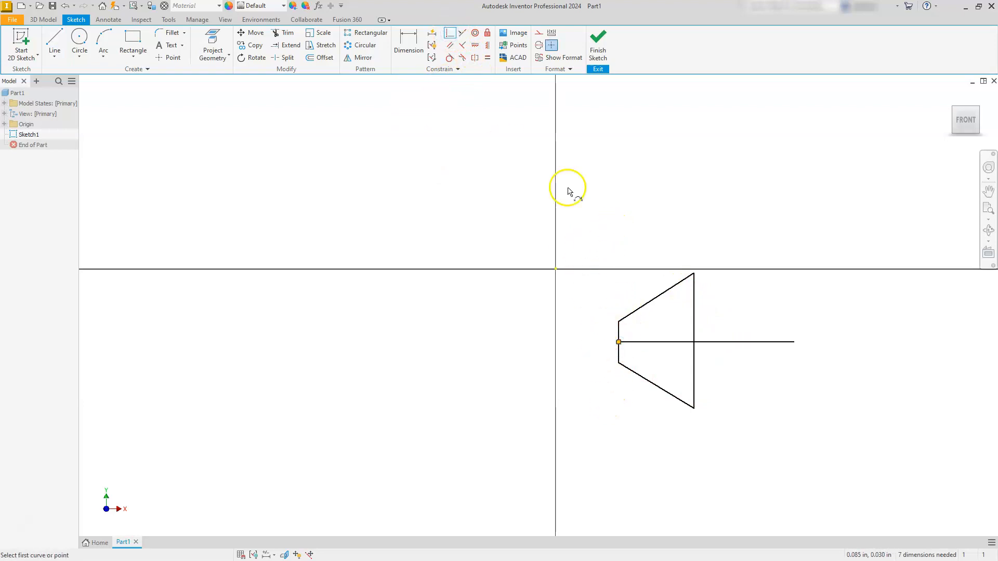
click(794, 342)
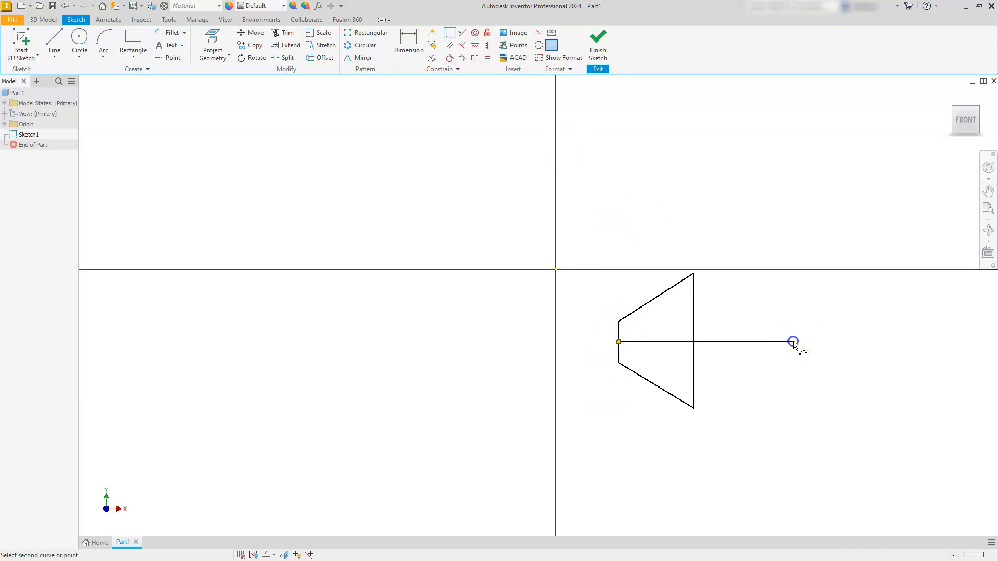
click(695, 341)
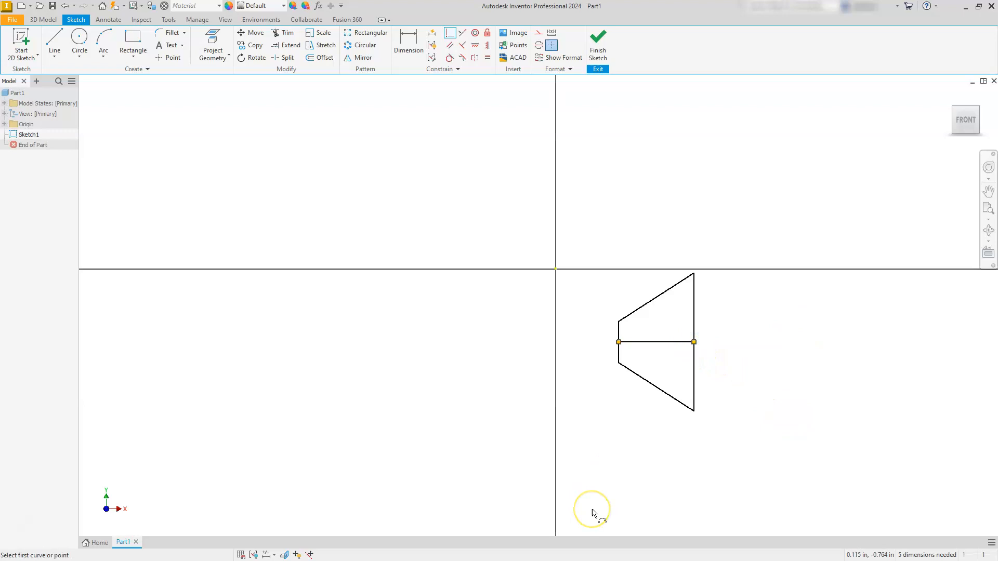
key(Escape)
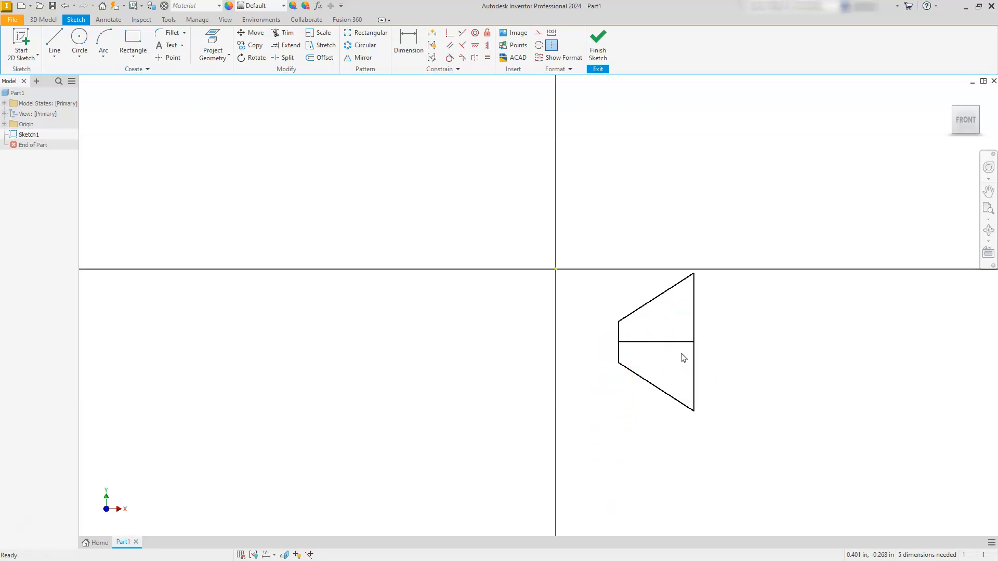
Dimension the angle between the trapezoid's two sloped sides and set it to 60 degrees.
click(407, 42)
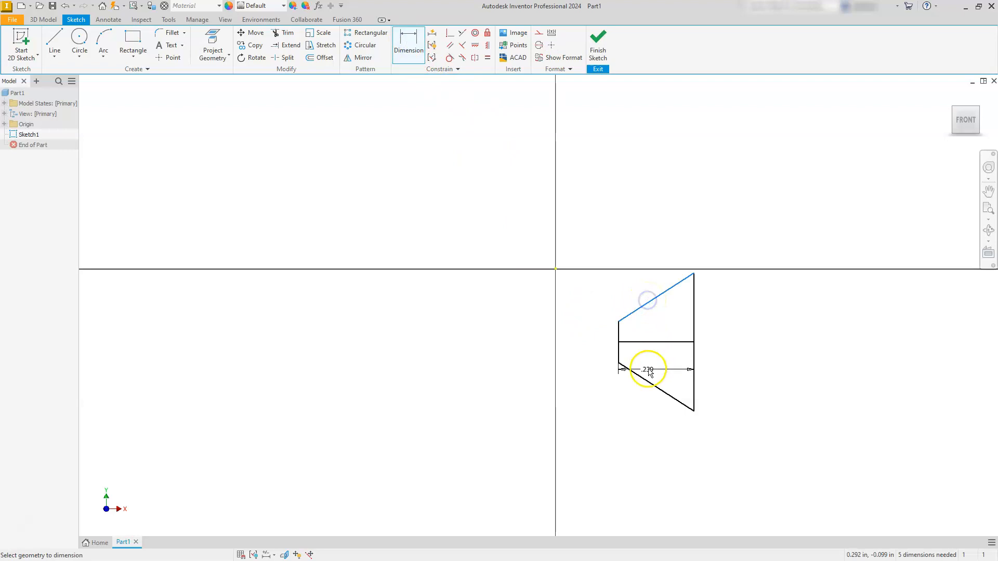
click(643, 377)
click(757, 348)
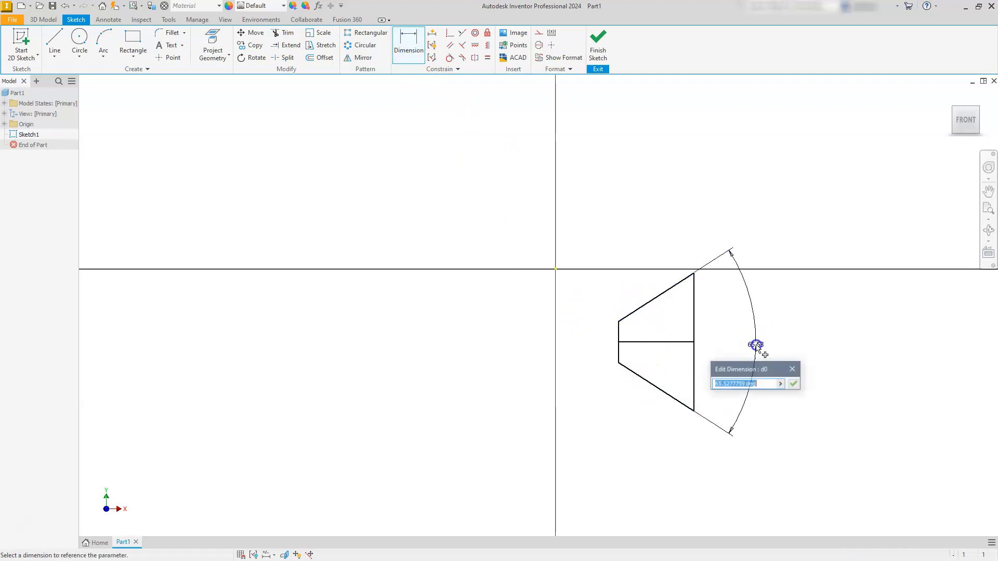
text(60)
key(Return)
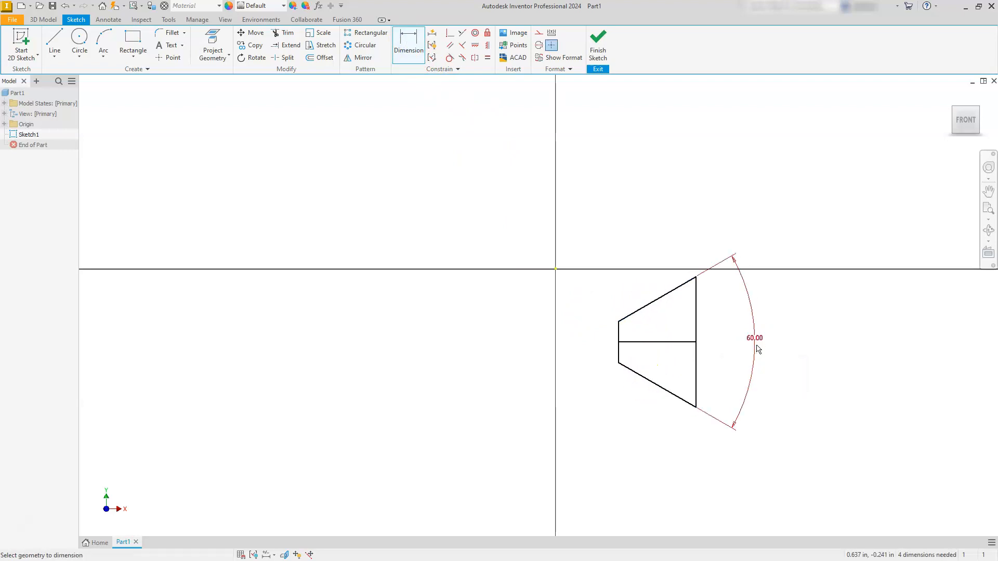
Dimension the horizontal width of the lower sloped side below the profile and set it to .0325 in.
click(750, 359)
click(661, 393)
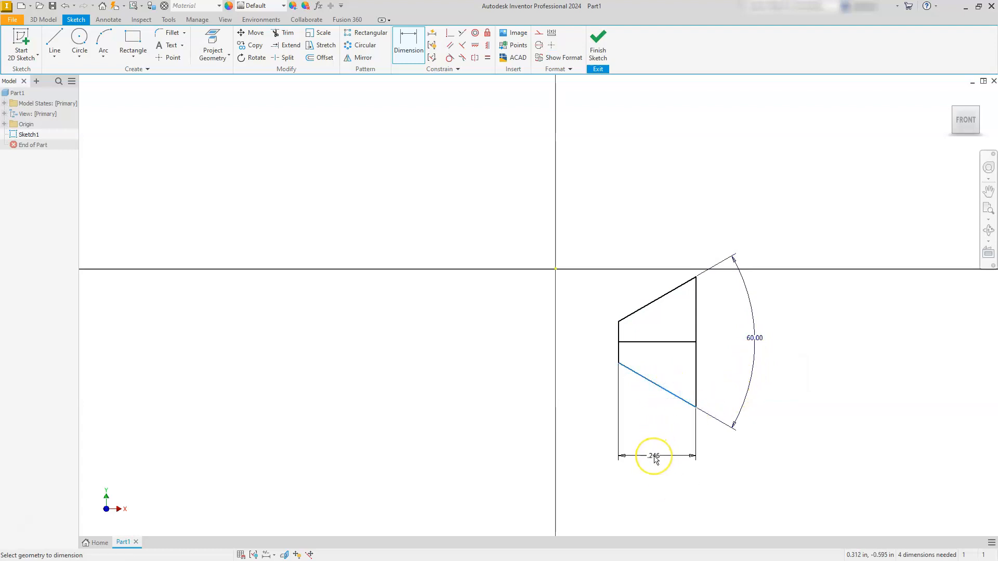
click(656, 459)
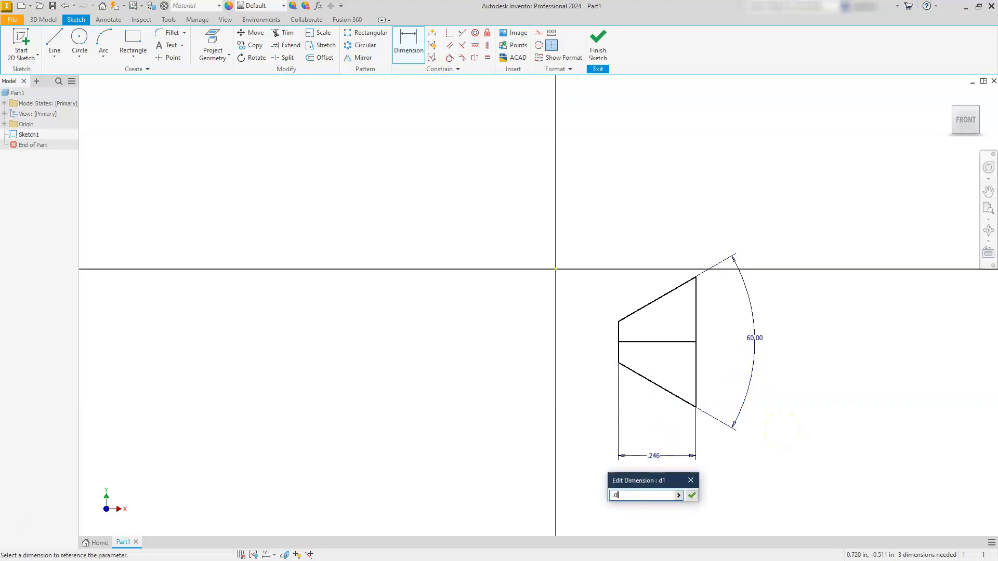
text(.0325)
key(Return)
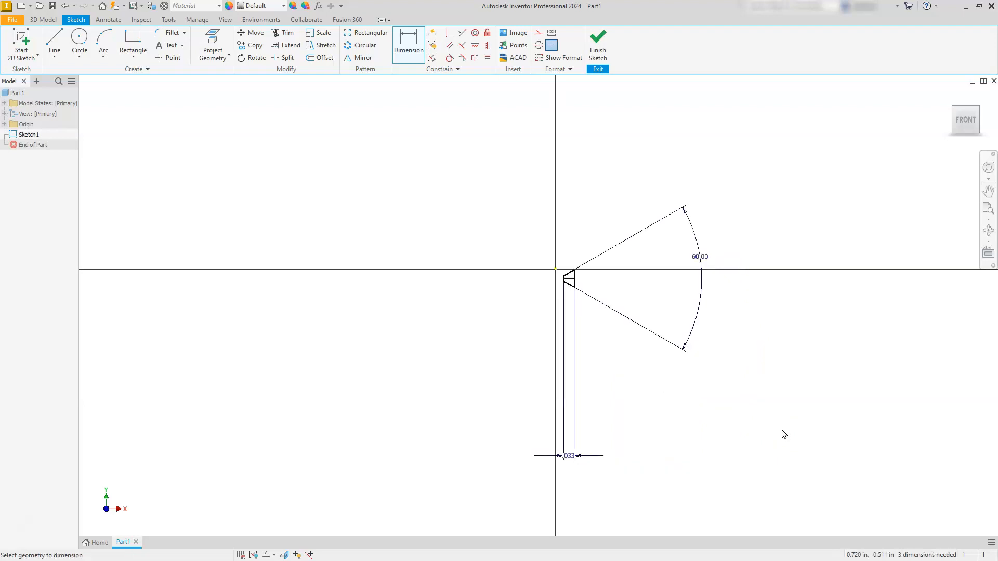
Dimension the trapezoid's short vertical side and set it to .006 in.
scroll(557, 289, down, 2)
scroll(555, 288, up, 5)
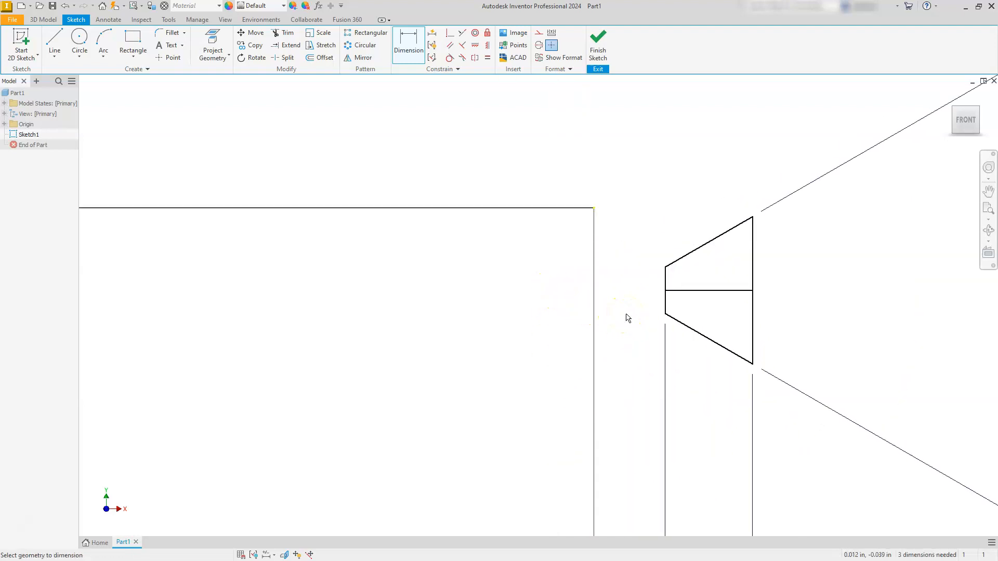
click(665, 296)
click(643, 293)
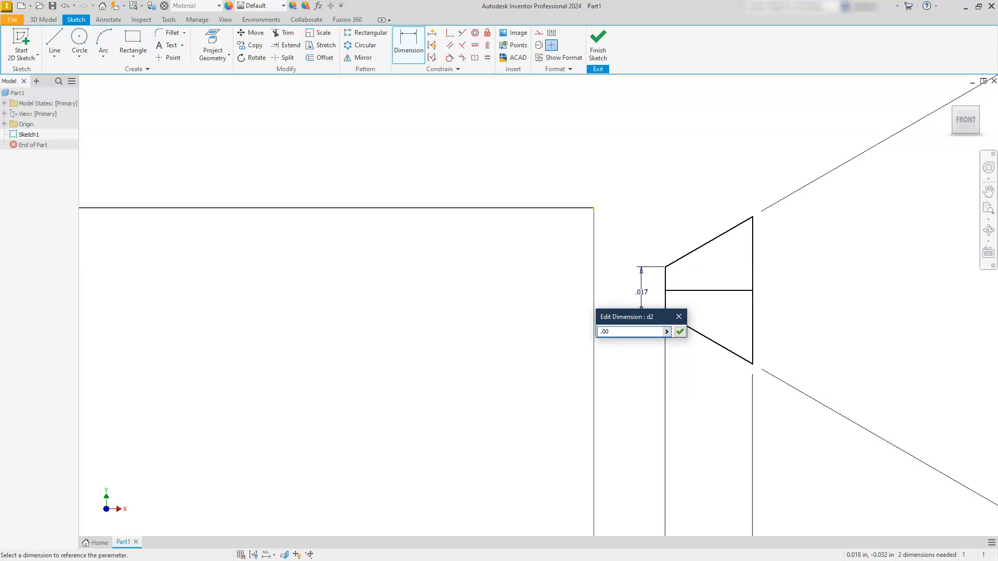
key(Return)
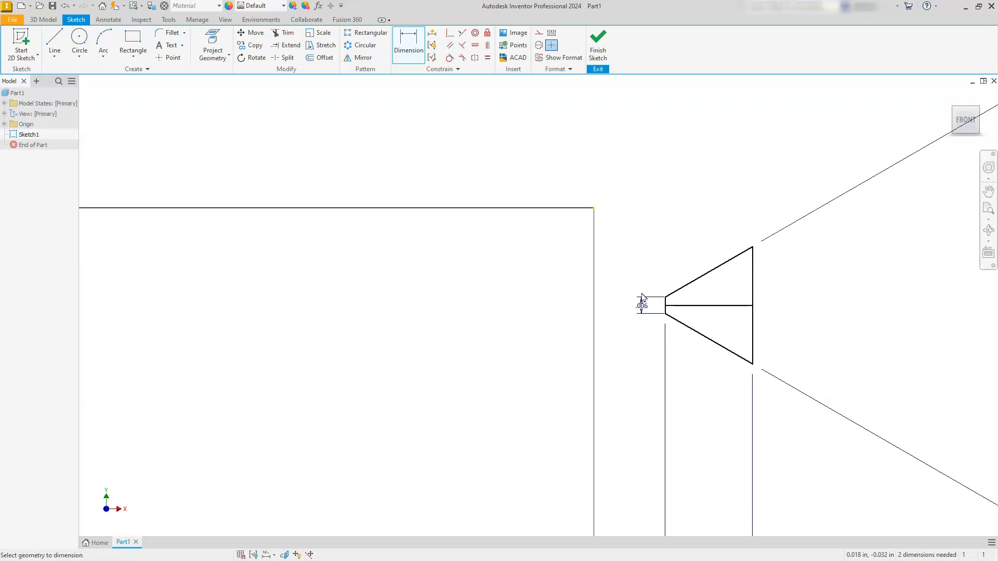
scroll(646, 296, down, 2)
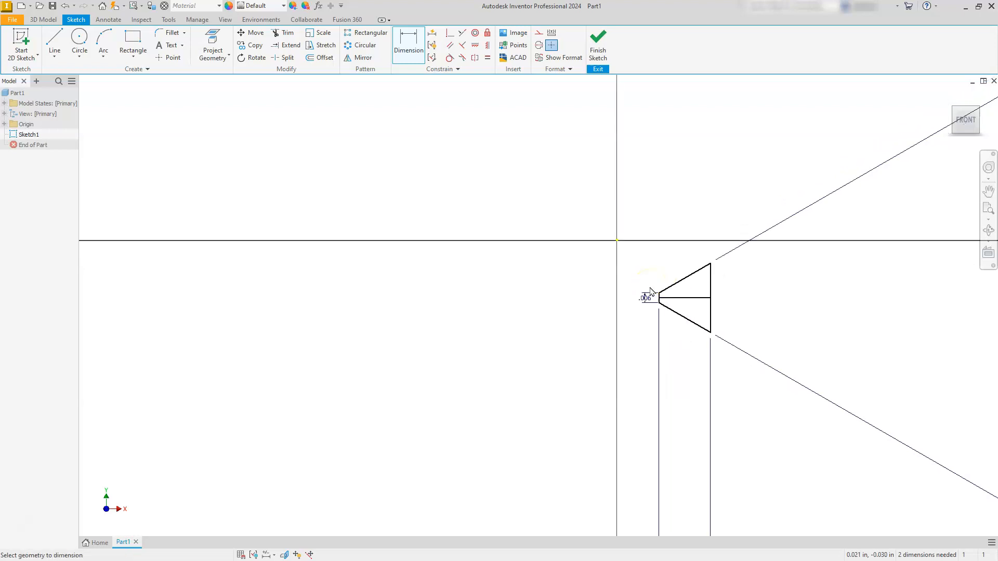
scroll(644, 321, down, 5)
scroll(643, 322, up, 4)
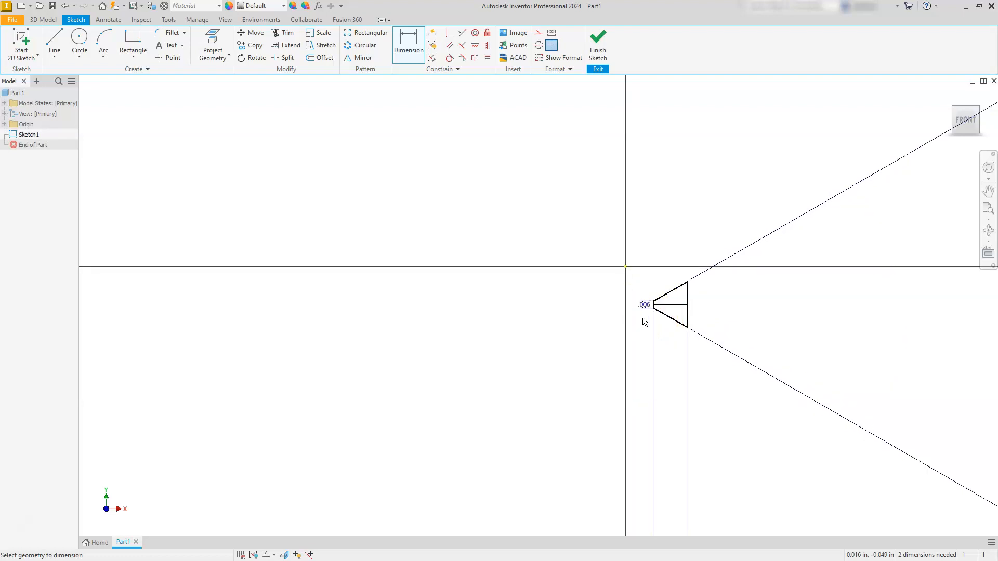
scroll(644, 322, down, 4)
click(643, 315)
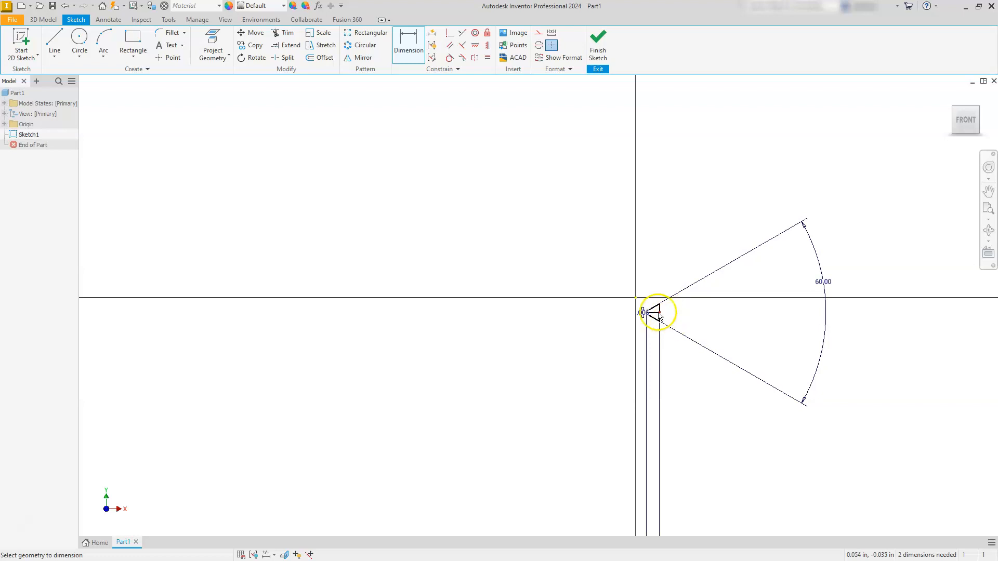
double_click(835, 283)
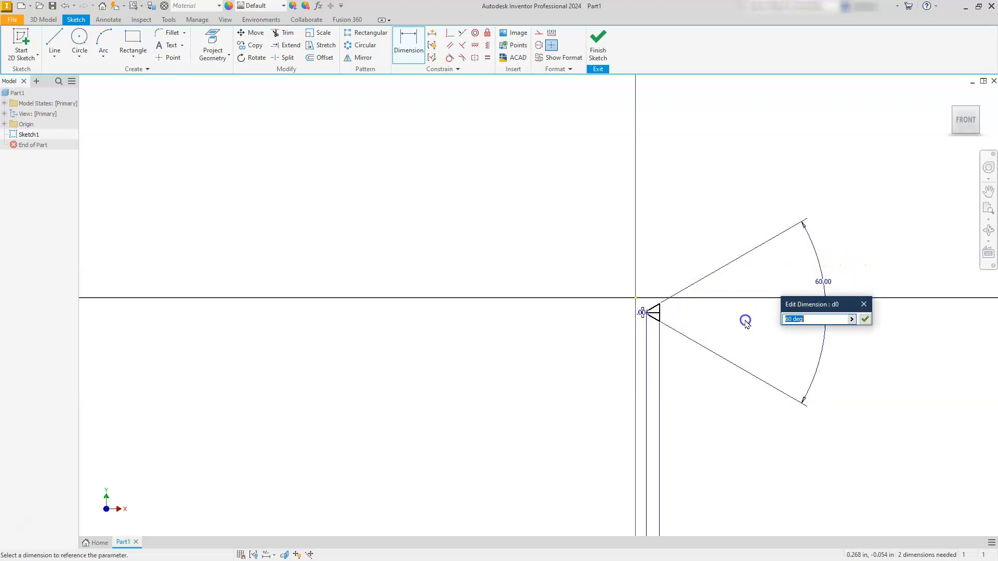
key(Escape)
key(Escape)
Move the 60-degree angle dimension closer to the profile and try to bring the .033 in width dimension nearer as well.
drag(823, 280, 692, 315)
scroll(700, 328, down, 5)
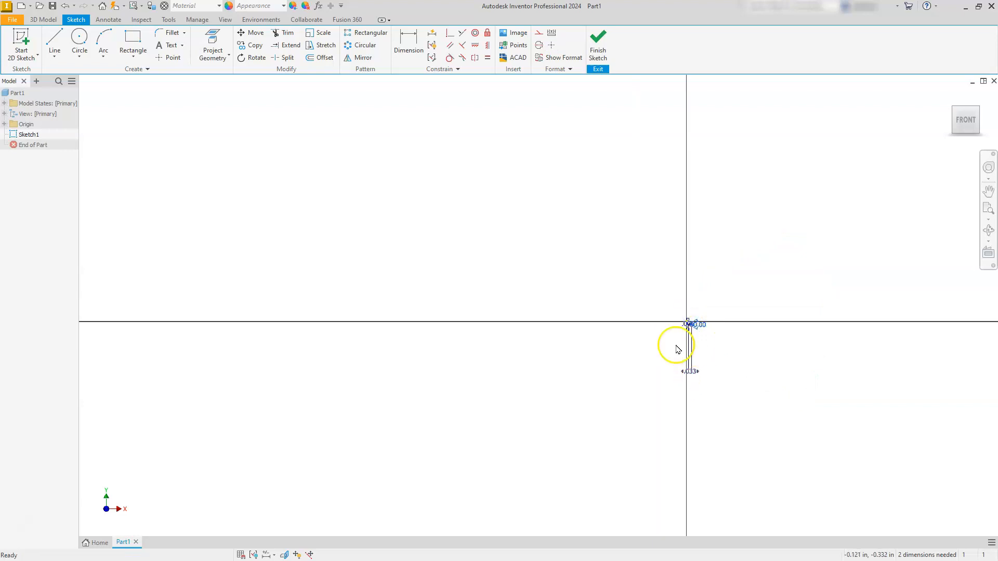
scroll(677, 347, up, 5)
drag(730, 451, 725, 331)
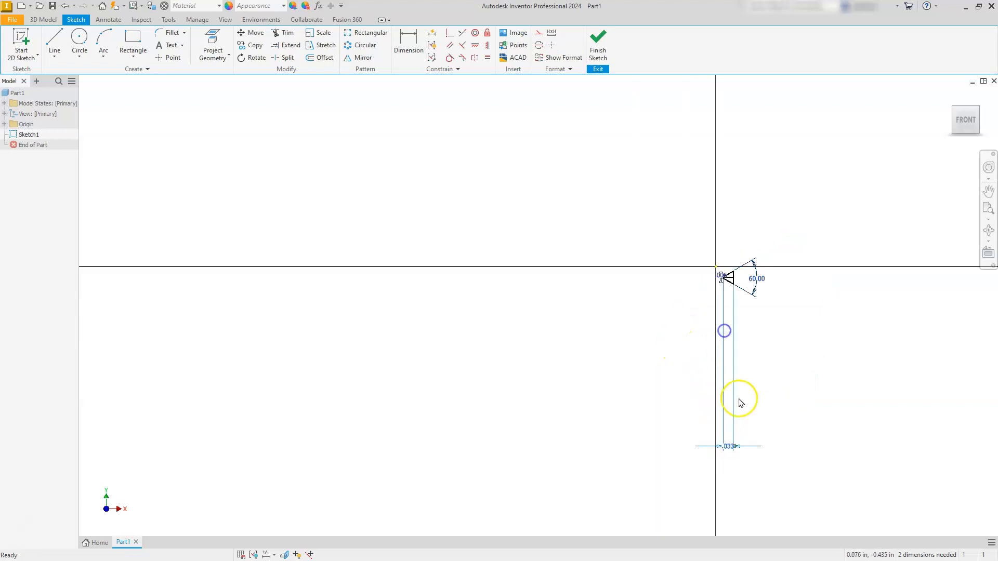
drag(730, 447, 726, 388)
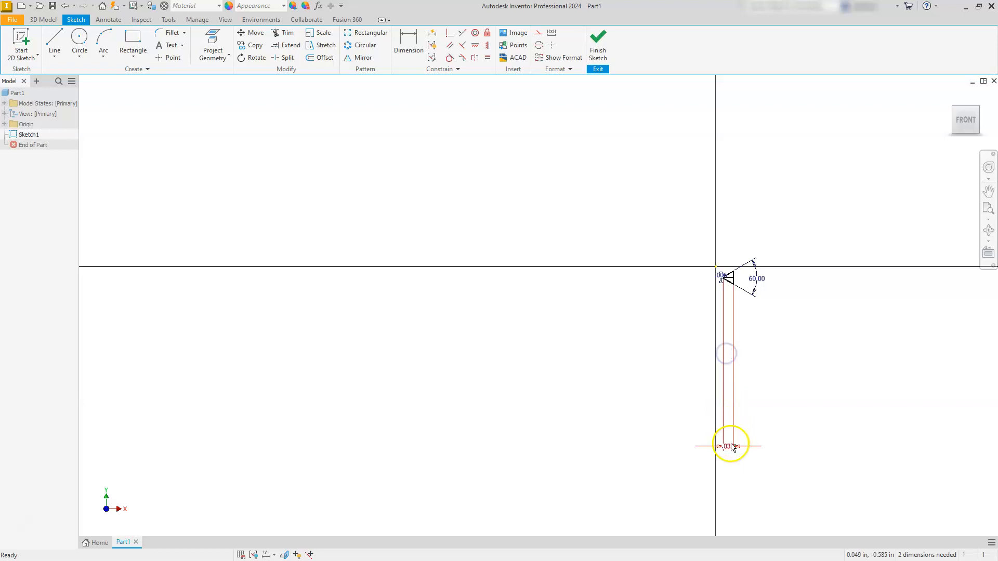
drag(718, 447, 720, 344)
Dimension the horizontal distance from the origin to the trapezoid's long vertical side and set it to .125 in.
scroll(709, 271, up, 4)
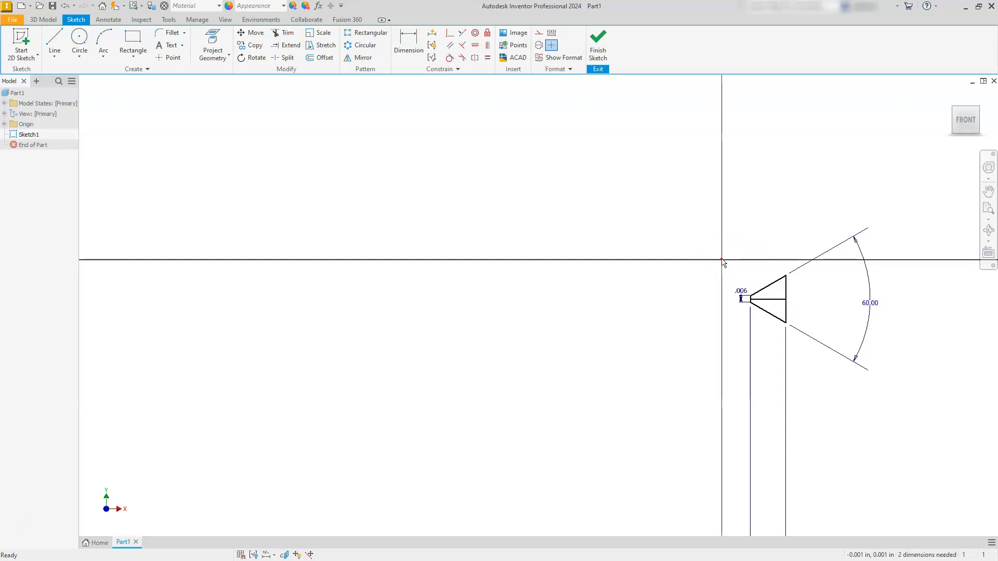
key(l)
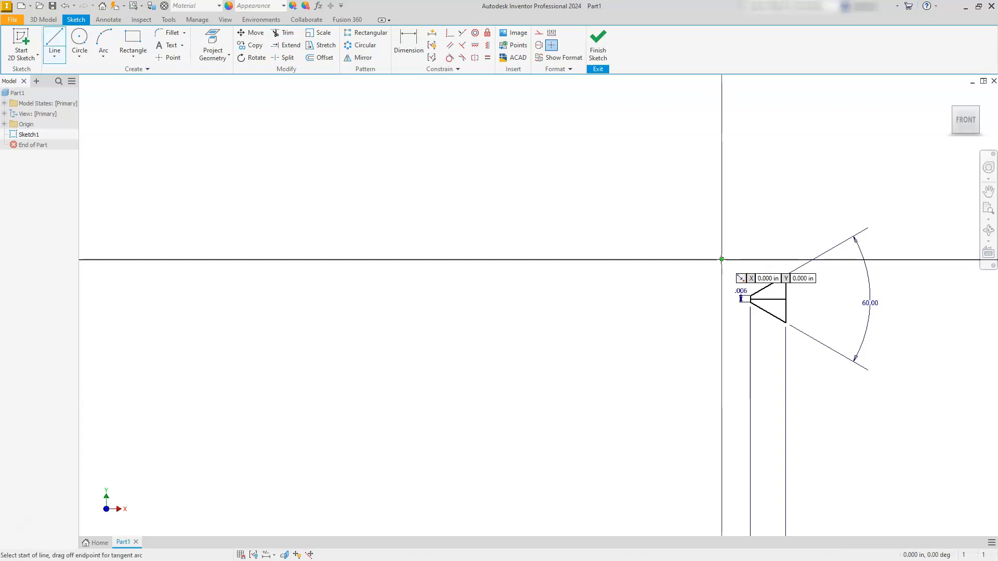
click(404, 51)
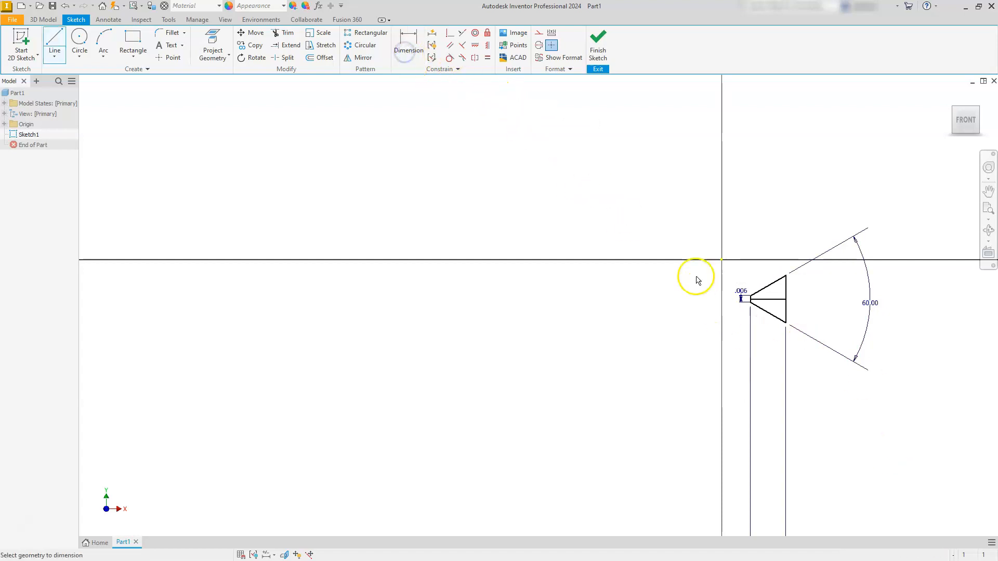
click(722, 259)
click(786, 287)
click(759, 168)
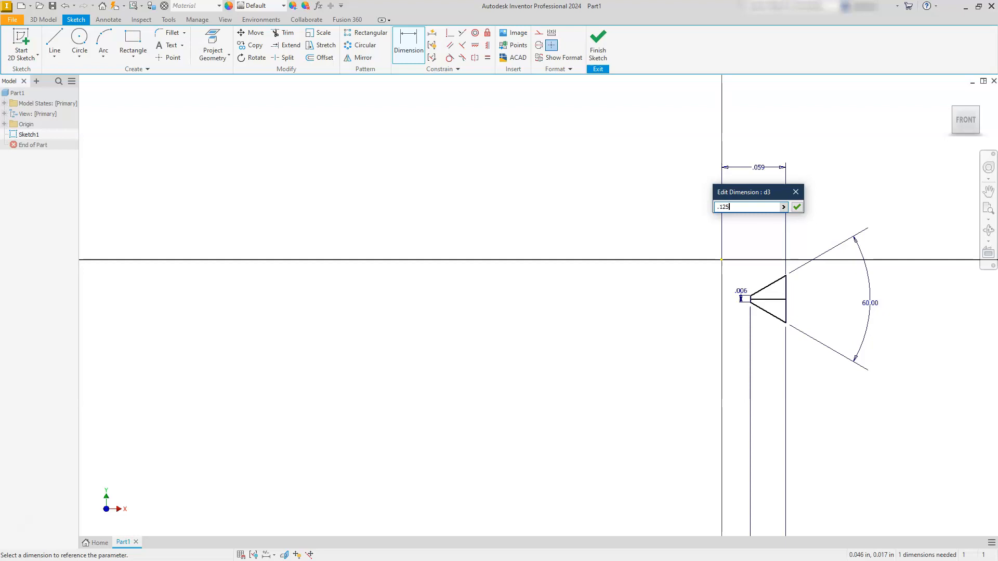
key(Return)
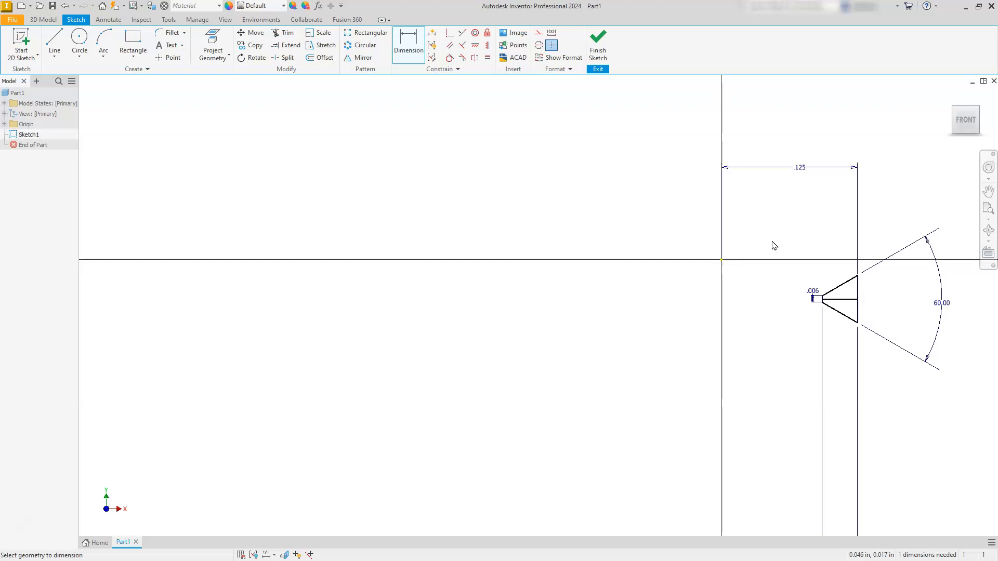
Dimension the vertical distance from the origin to the trapezoid's horizontal midline and set it to 1.5 in.
scroll(775, 268, down, 4)
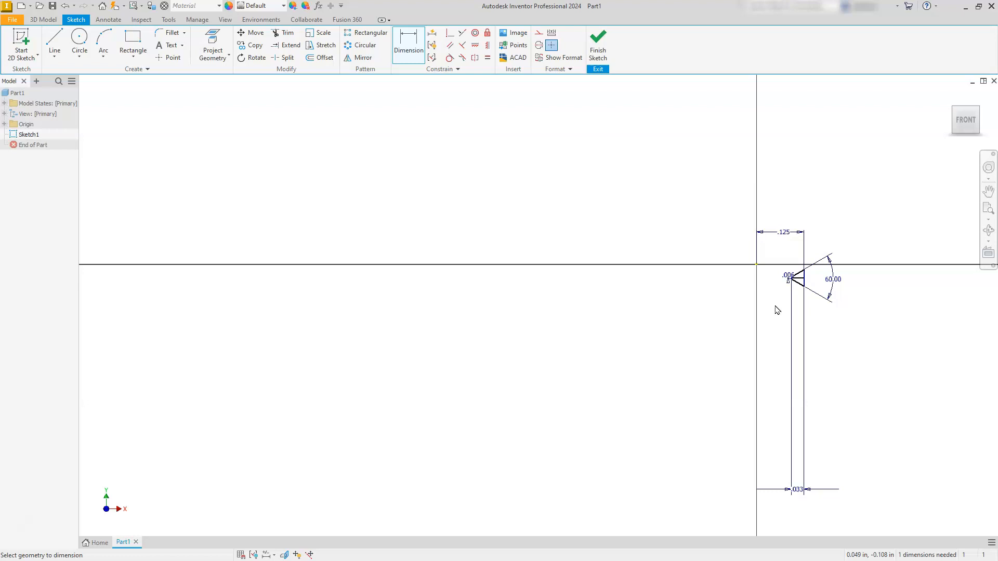
scroll(775, 307, down, 5)
scroll(775, 306, up, 6)
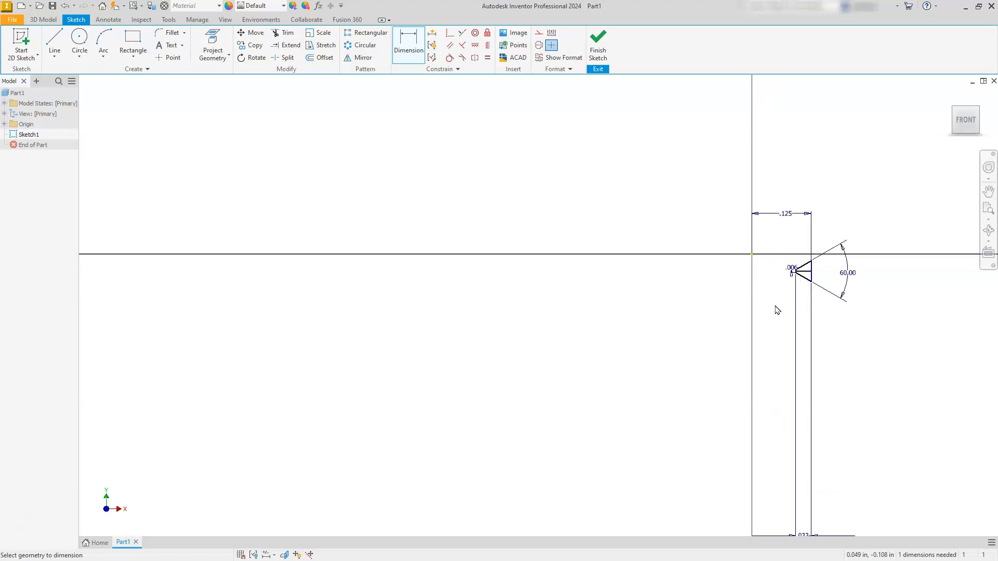
scroll(774, 246, up, 3)
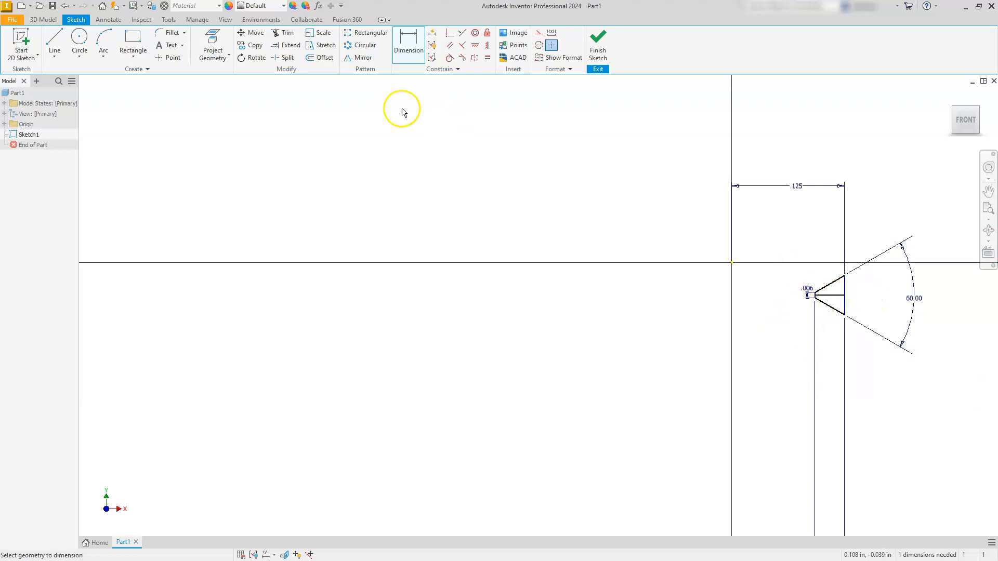
click(407, 43)
click(733, 262)
click(826, 296)
click(649, 220)
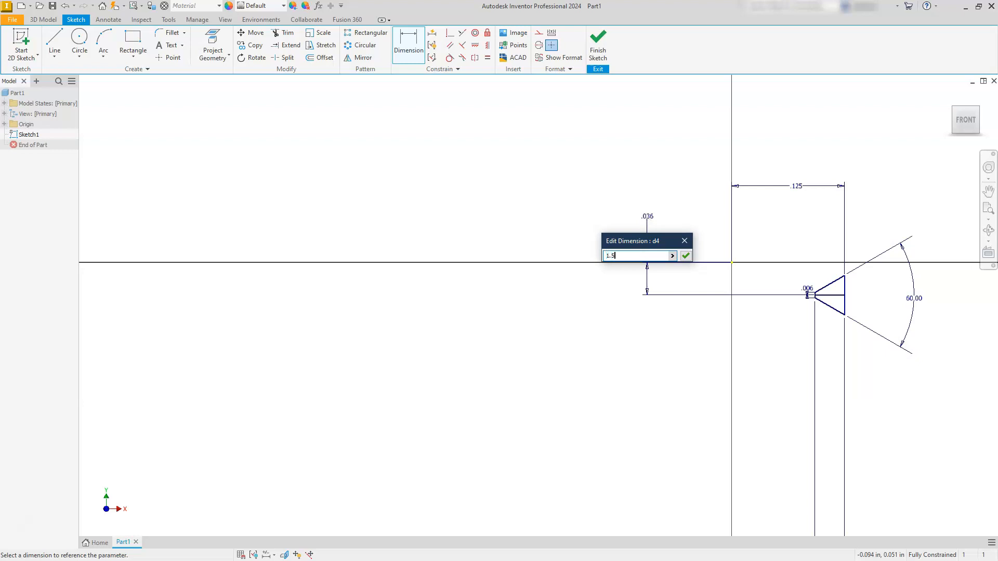
key(Return)
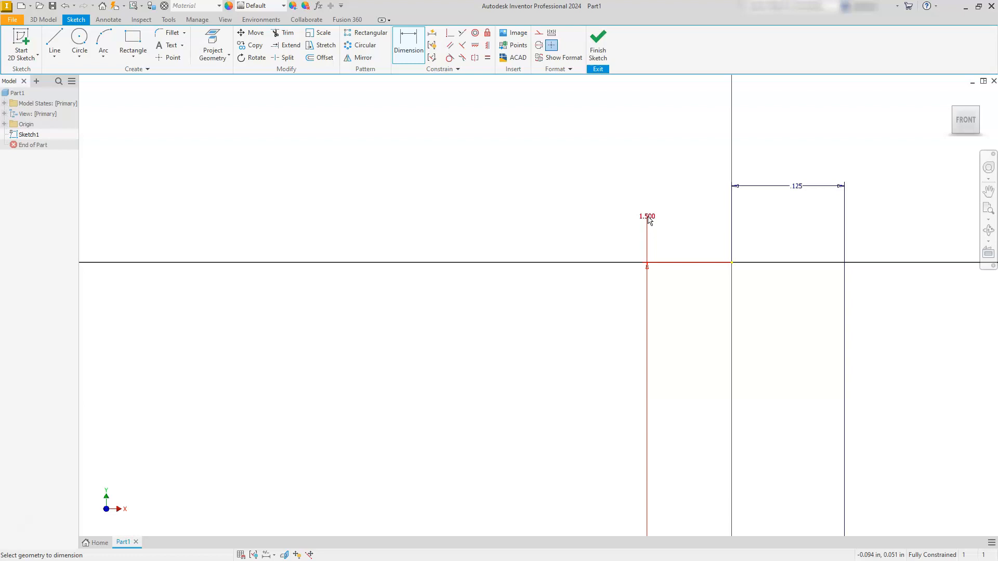
scroll(646, 252, down, 5)
scroll(637, 350, up, 4)
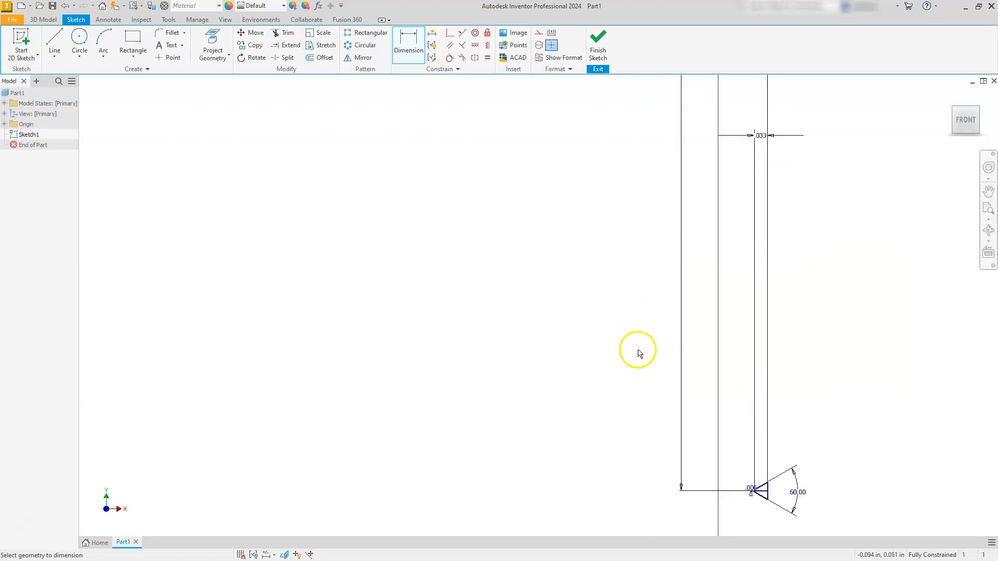
key(Escape)
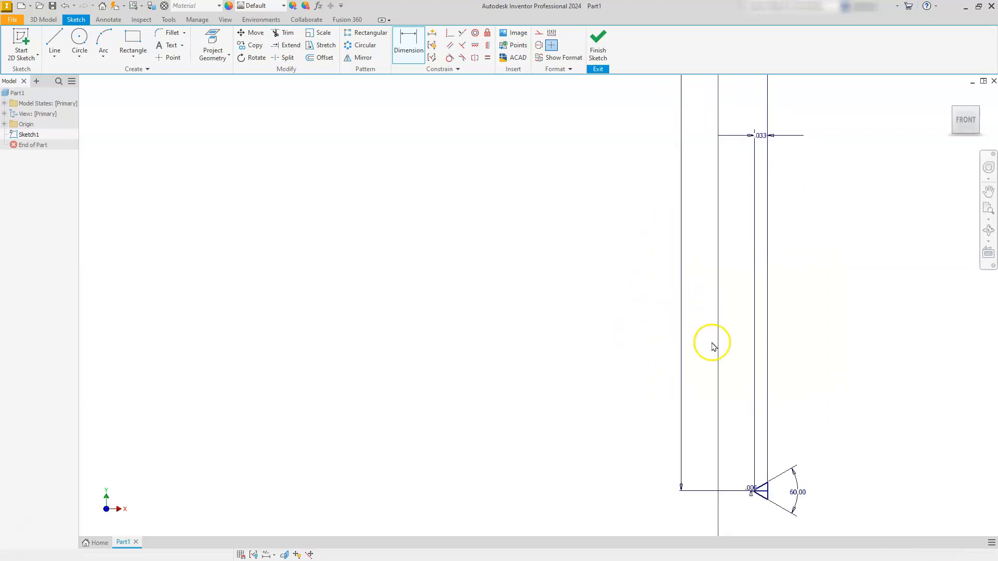
Convert the trapezoid's horizontal midline to a construction line and finish the sketch.
scroll(758, 506, up, 4)
scroll(762, 488, up, 3)
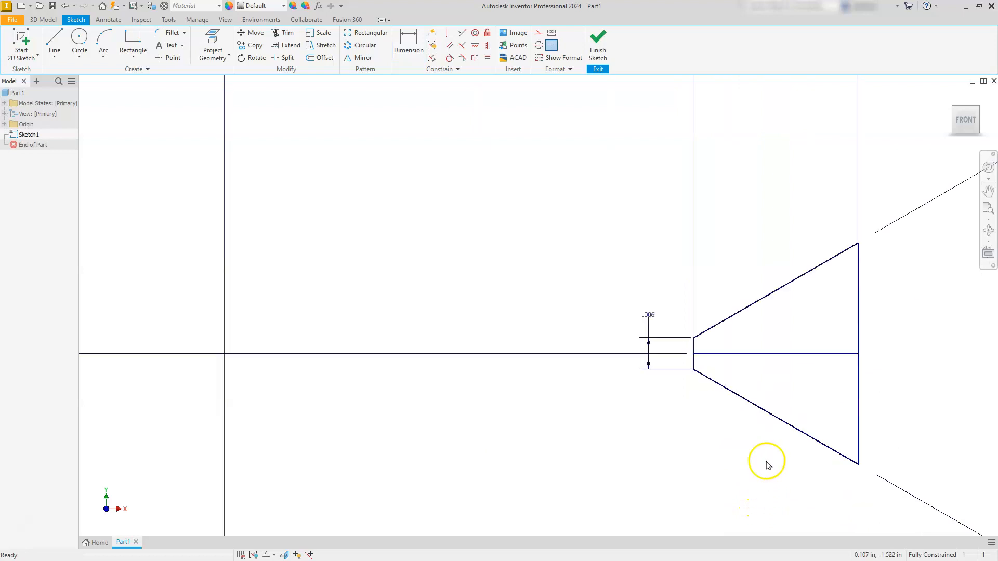
click(809, 357)
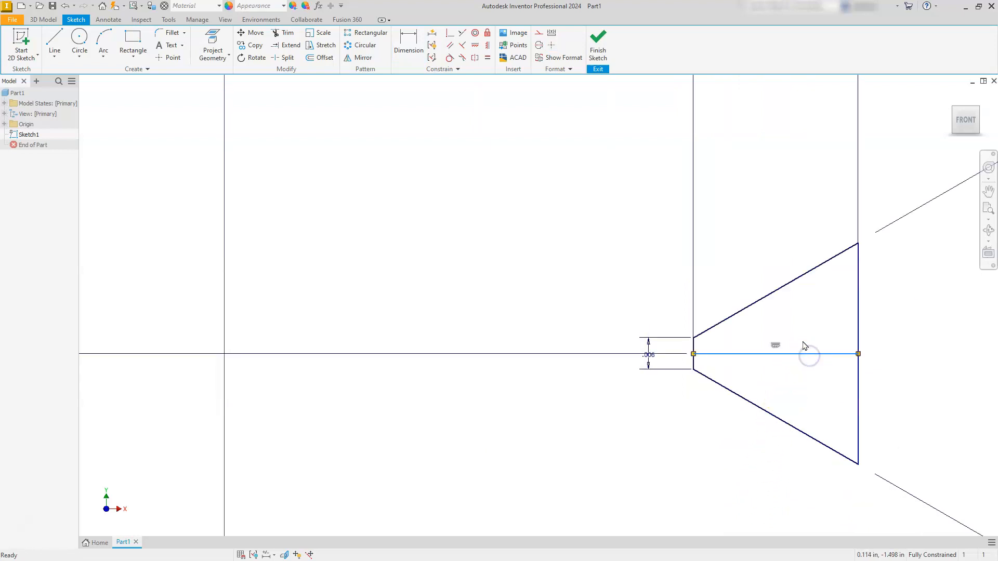
click(539, 33)
scroll(585, 211, down, 5)
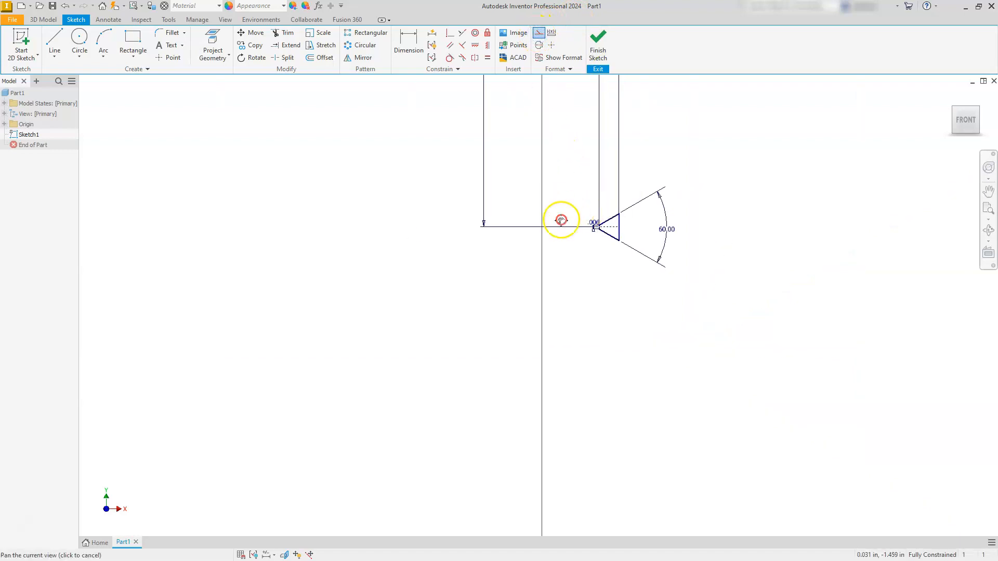
drag(561, 220, 572, 338)
click(596, 48)
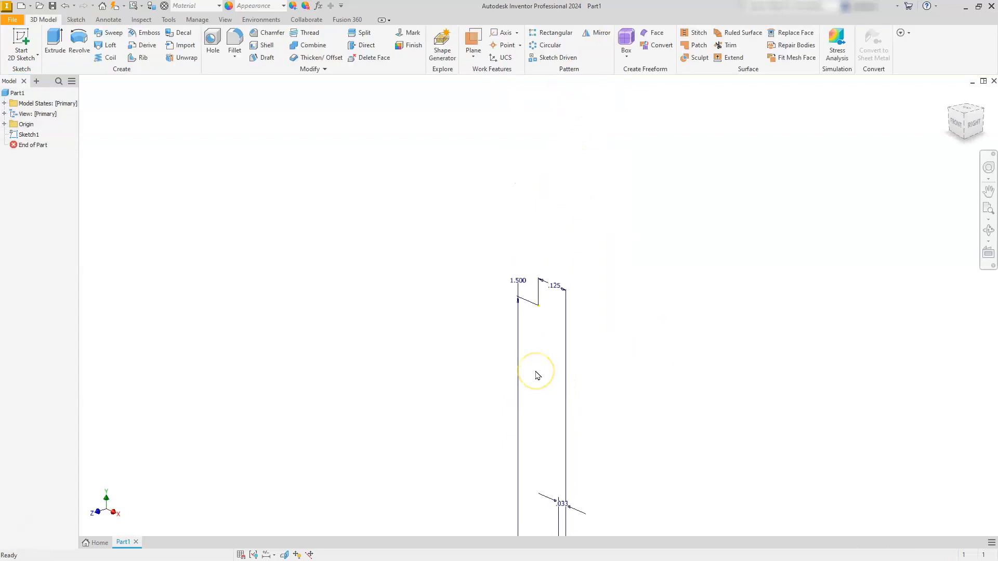
Hide the finished trapezoid sketch, Sketch1, in the model.
middle_drag(493, 338, 533, 190)
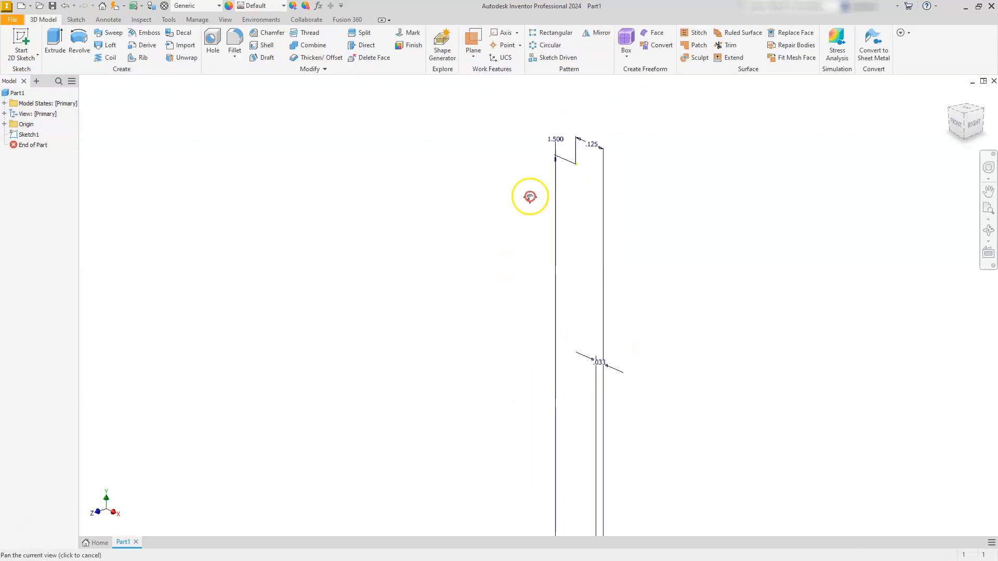
scroll(553, 412, up, 3)
scroll(553, 409, down, 5)
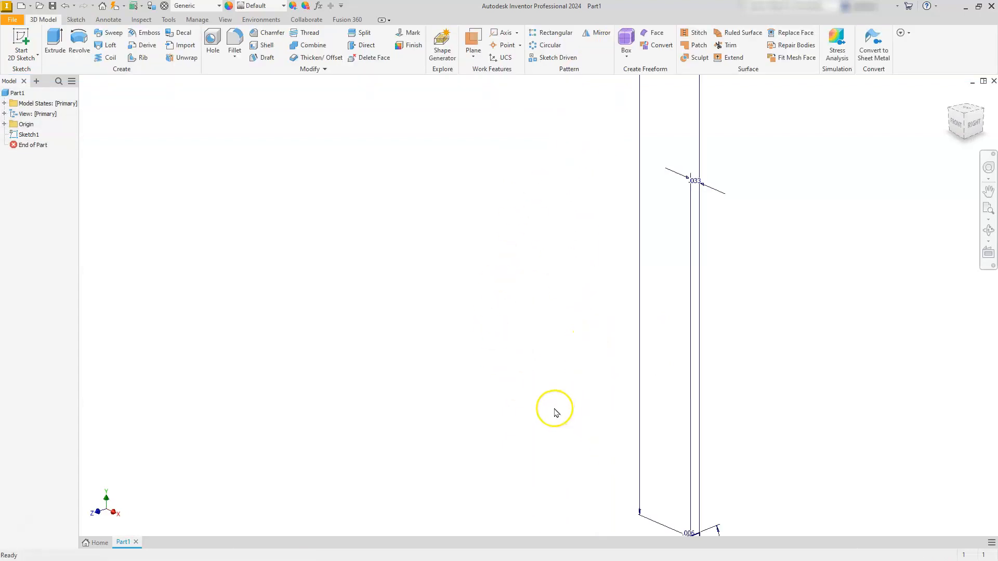
click(27, 135)
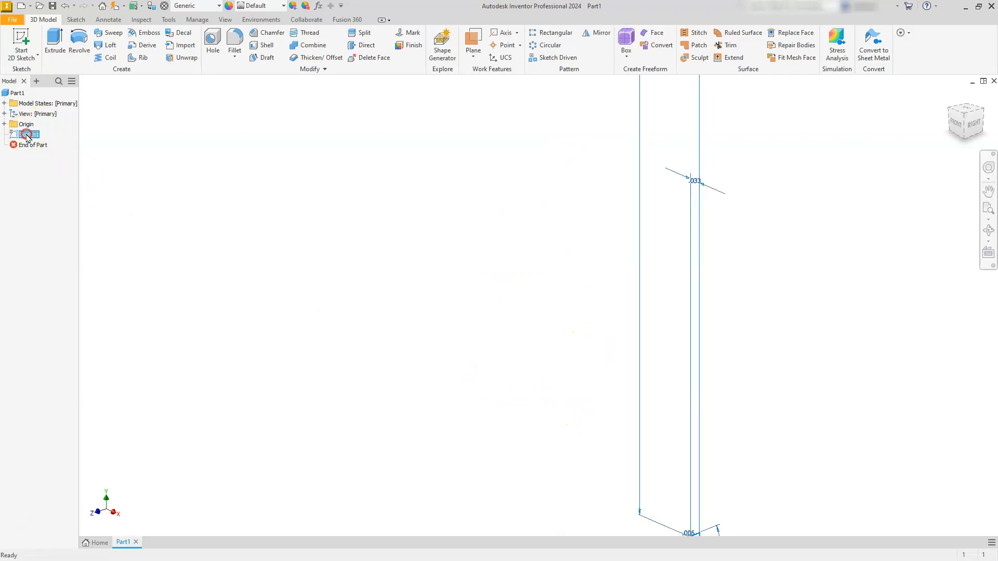
right_click(27, 137)
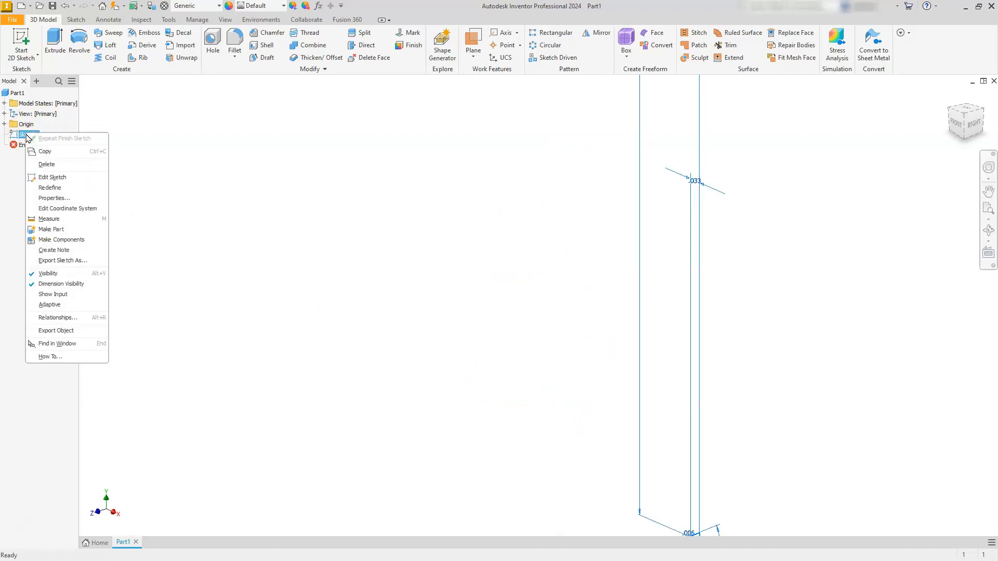
click(46, 274)
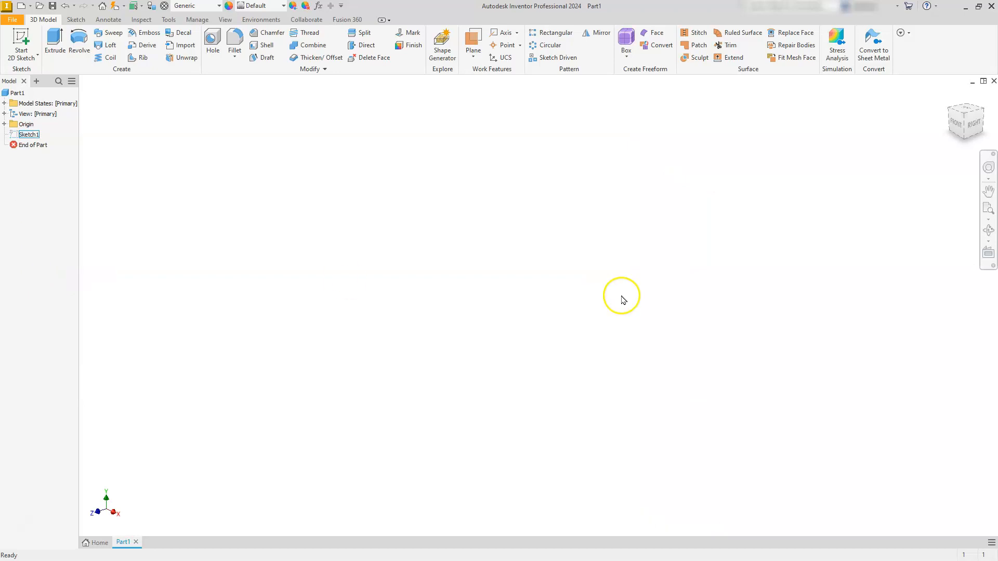
click(312, 296)
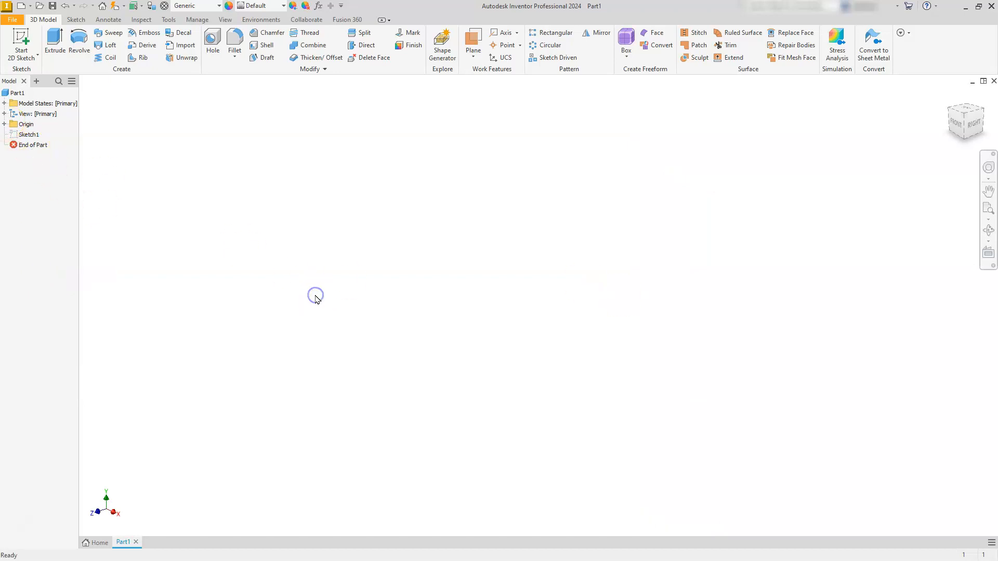
Start a new 2D sketch on the horizontal XZ origin plane.
click(24, 36)
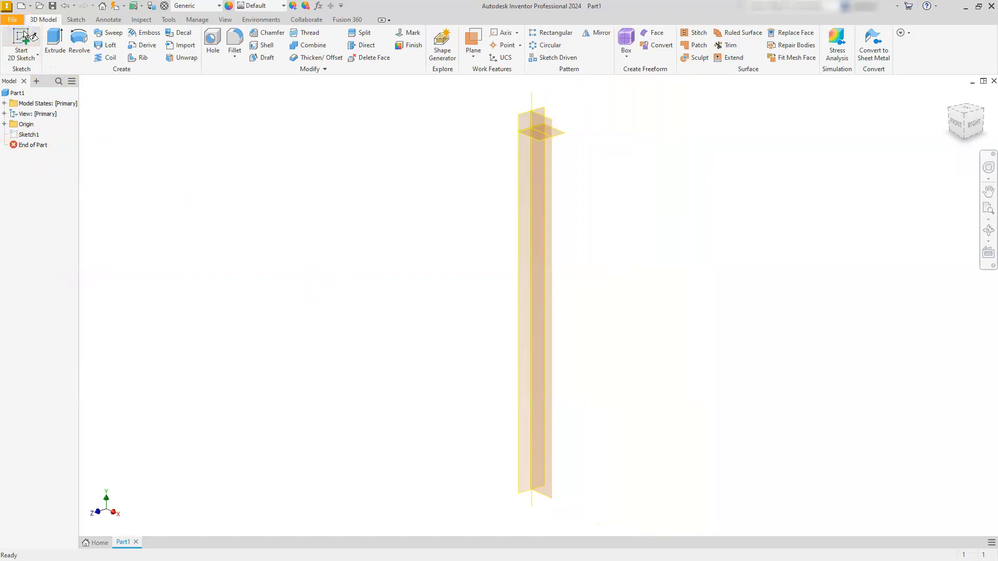
scroll(525, 96, up, 5)
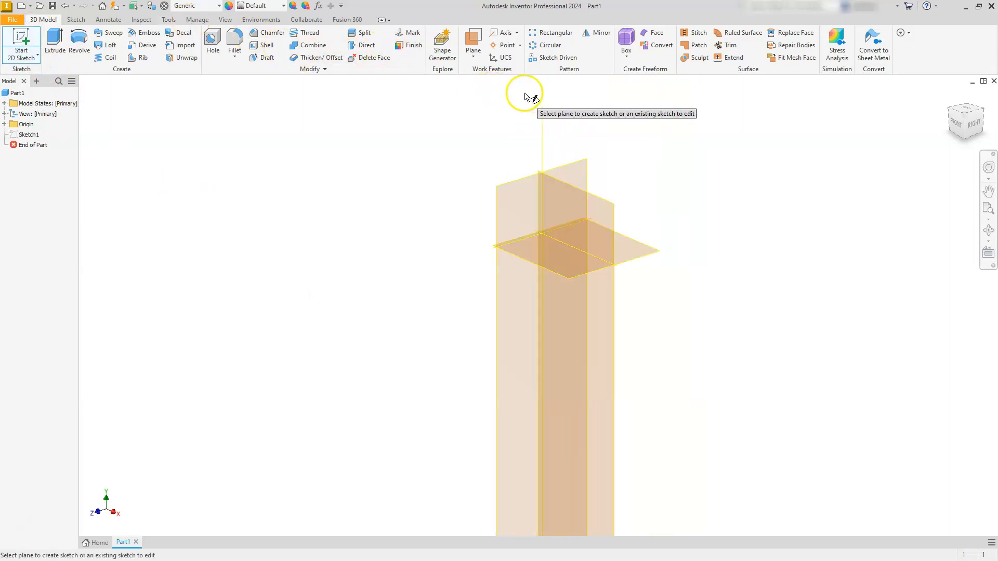
click(644, 255)
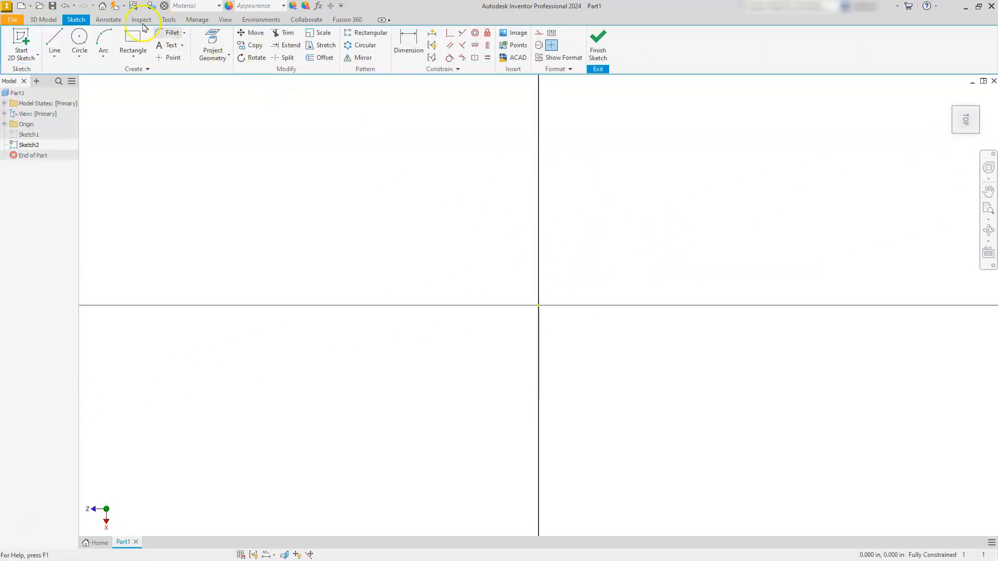
Draw a circle with a .25 in diameter centred on the origin and finish the sketch.
click(78, 39)
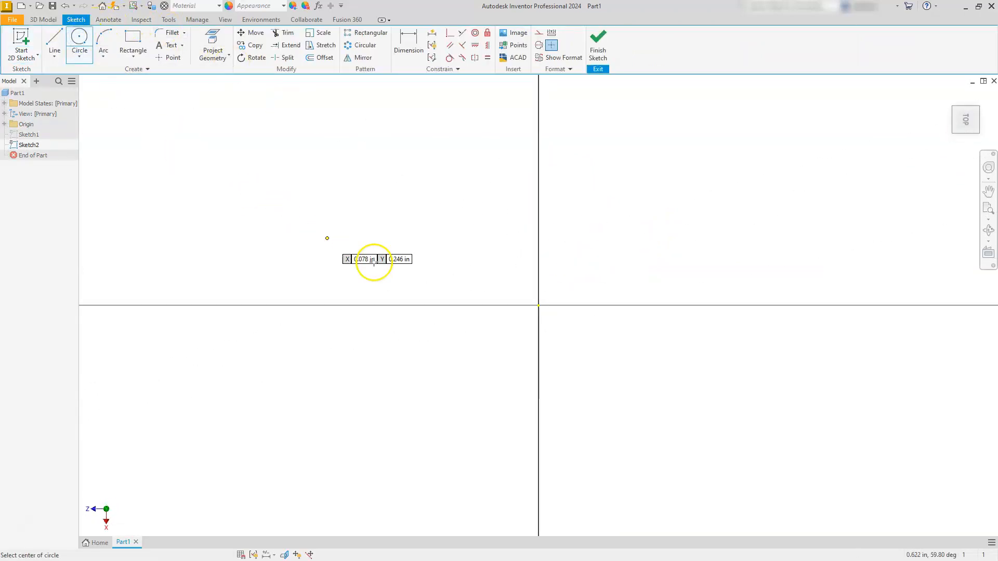
click(538, 306)
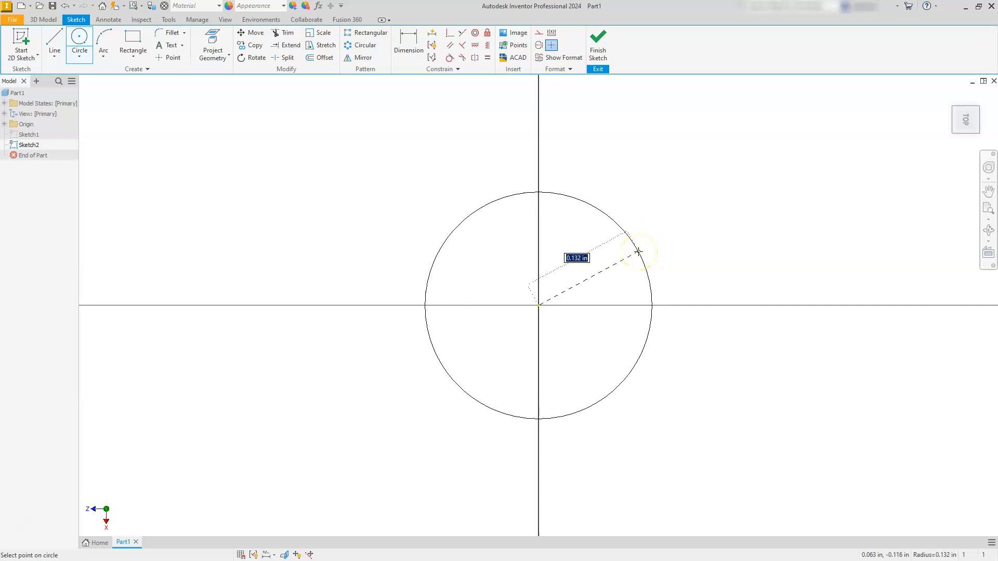
right_click(638, 251)
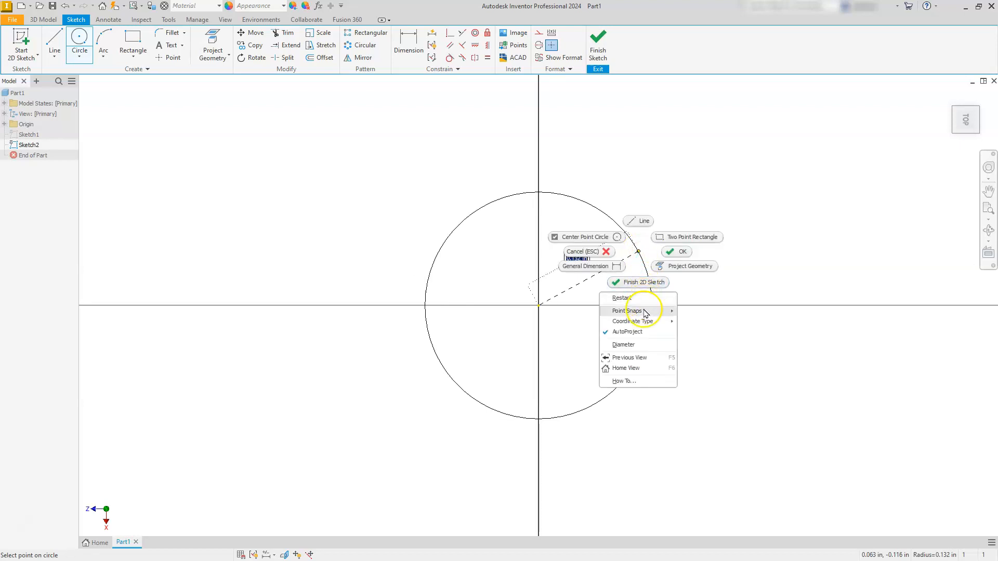
click(640, 346)
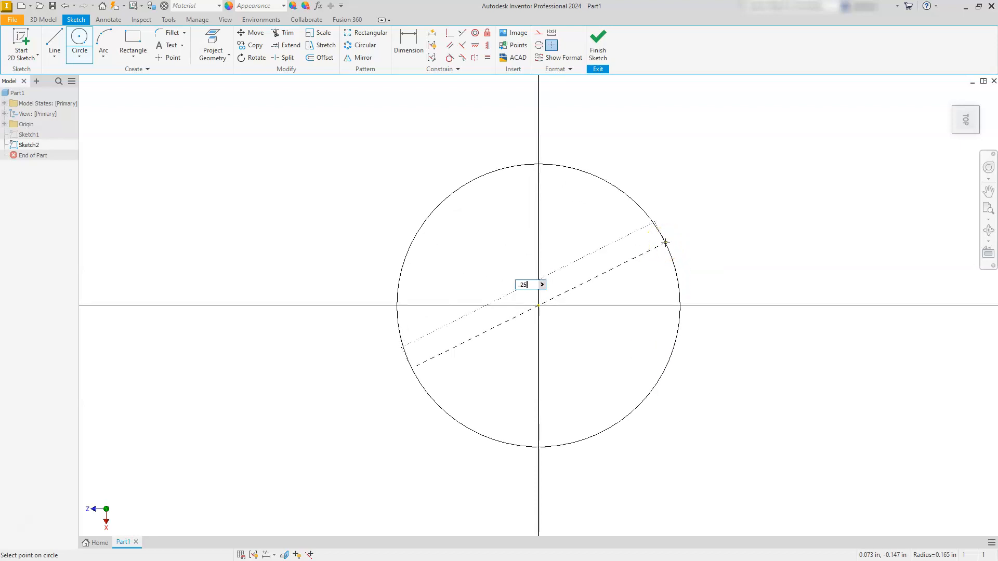
key(Return)
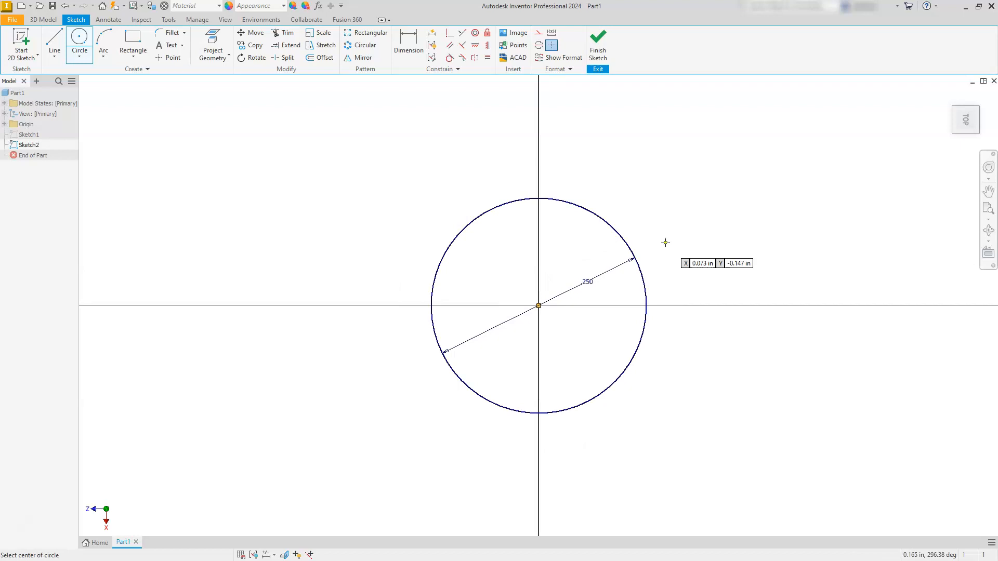
click(598, 44)
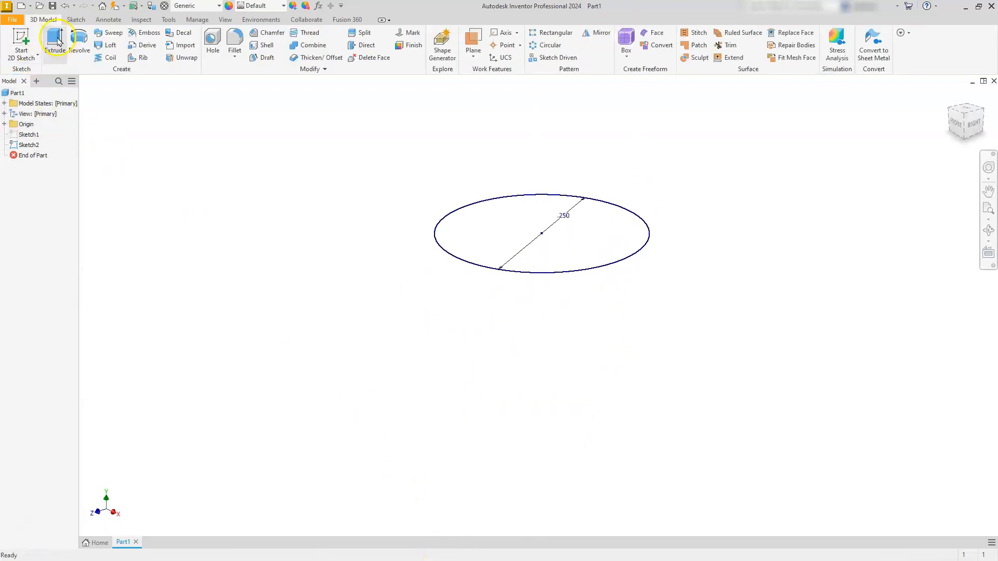
Extrude the .25 in circle symmetrically about its sketch plane to a total distance of 1 in.
click(56, 40)
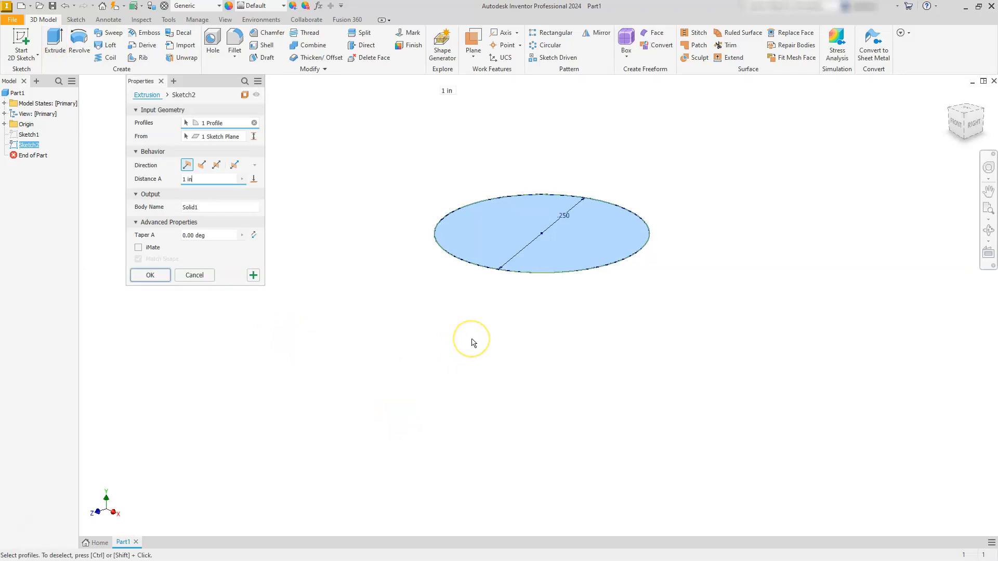
scroll(473, 342, down, 5)
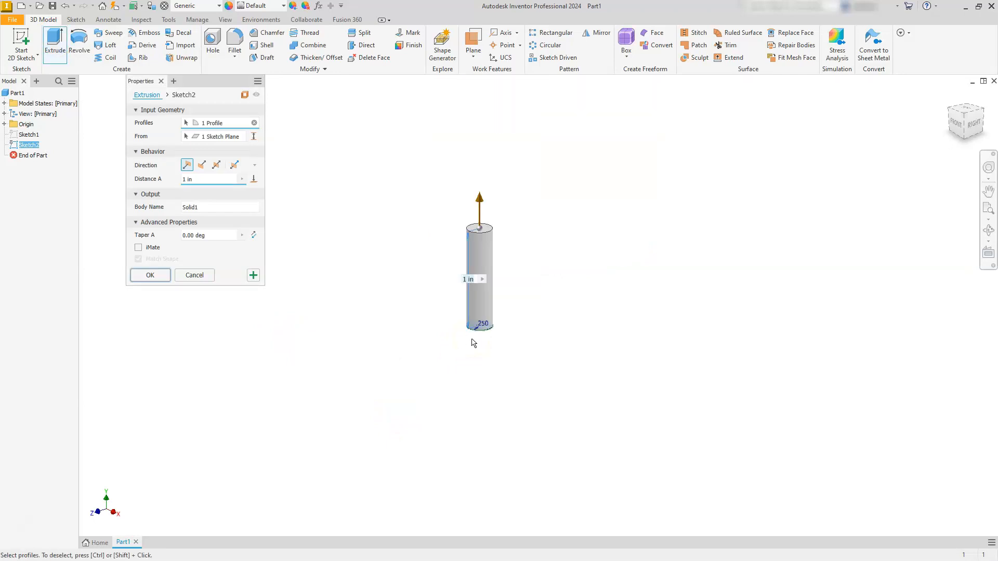
click(217, 167)
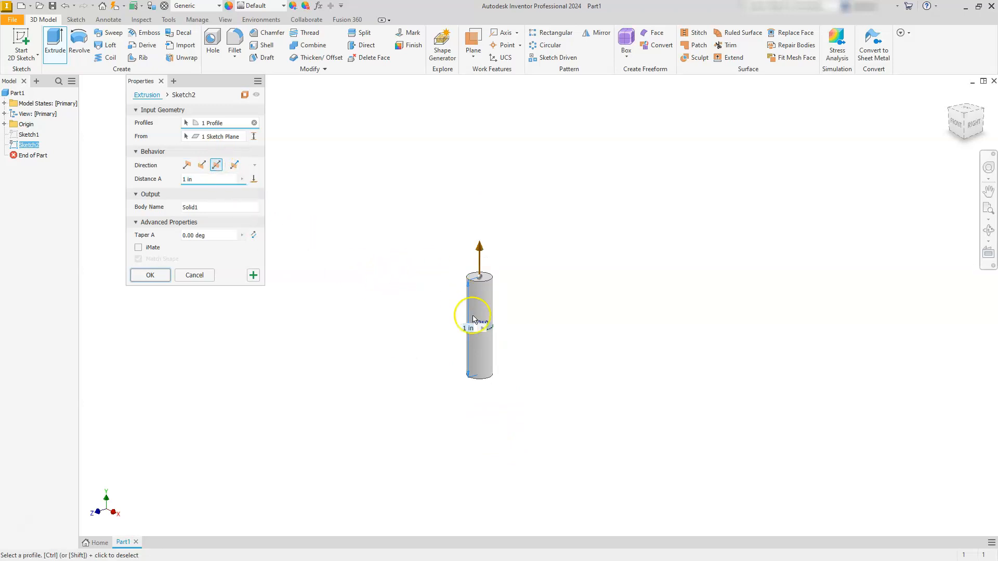
click(140, 275)
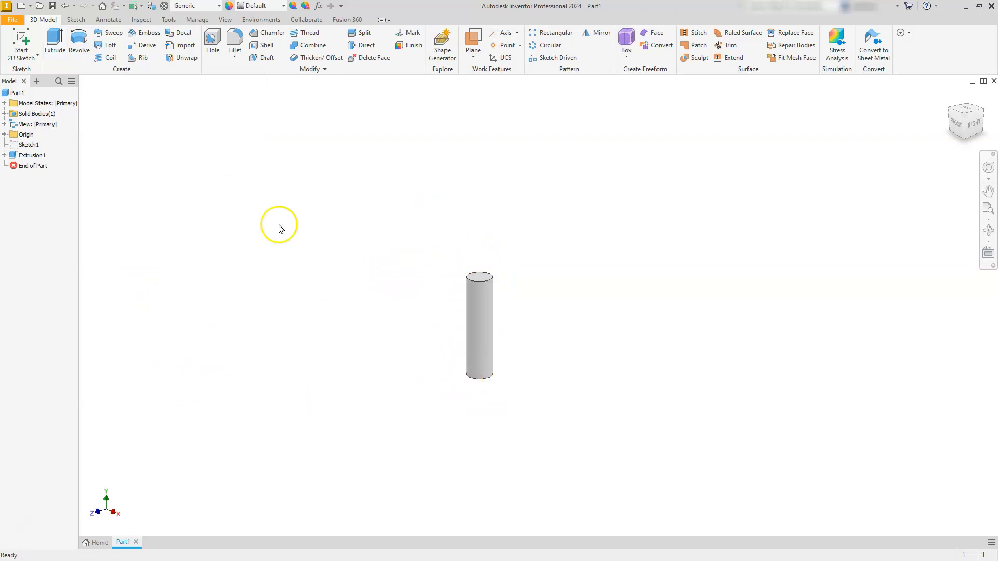
Chamfer the top and bottom circular edges of the cylinder with a .0313 in distance.
click(264, 32)
click(307, 170)
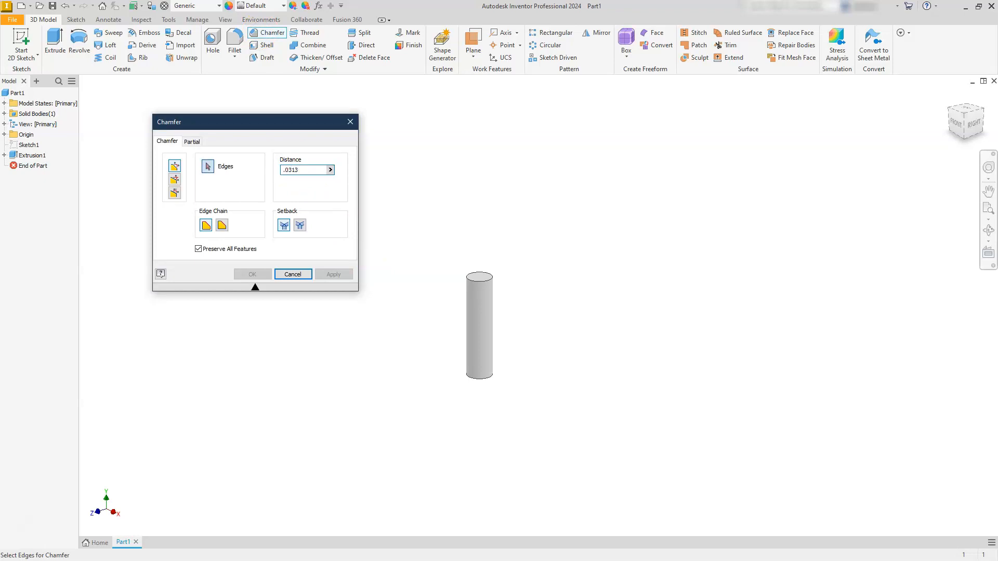
click(482, 283)
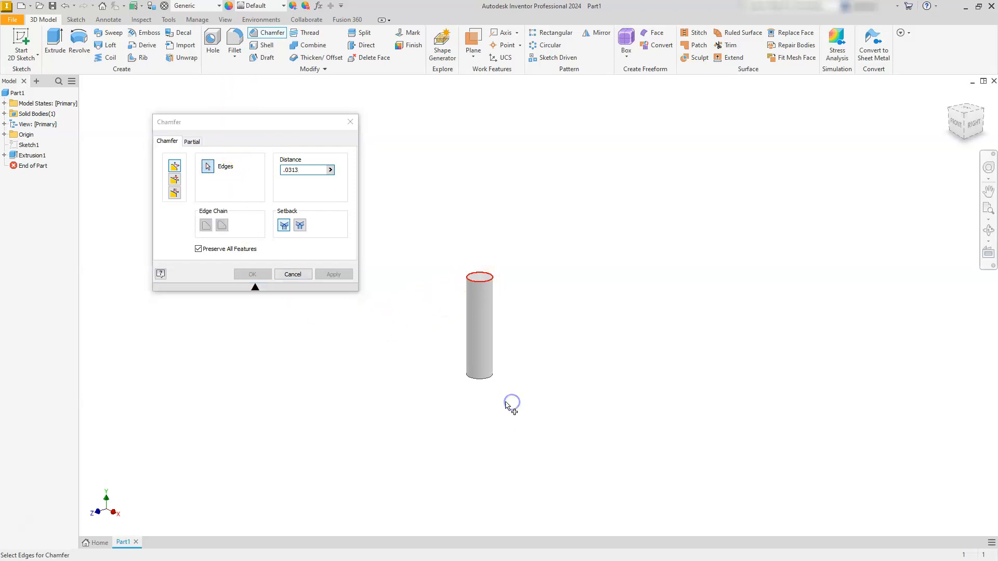
click(489, 378)
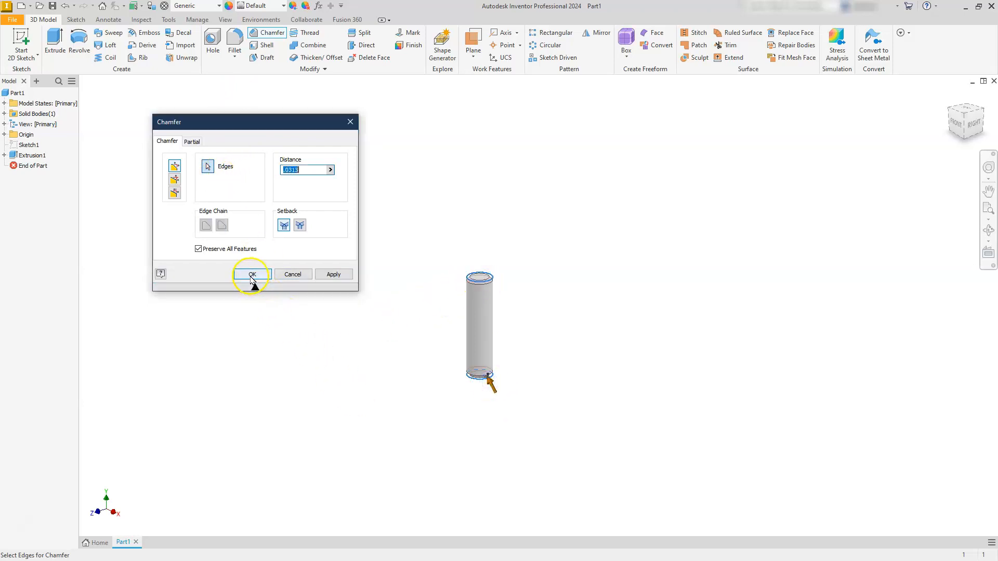
click(252, 275)
scroll(475, 375, down, 5)
scroll(477, 375, up, 3)
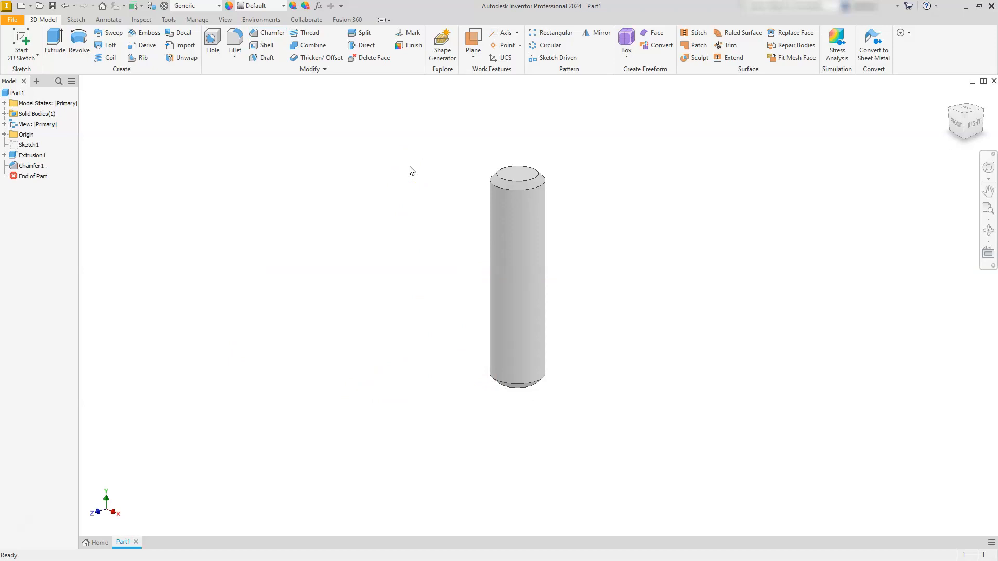
Make the trapezoid sketch, Sketch1, visible again and look at the model from the front.
right_click(32, 146)
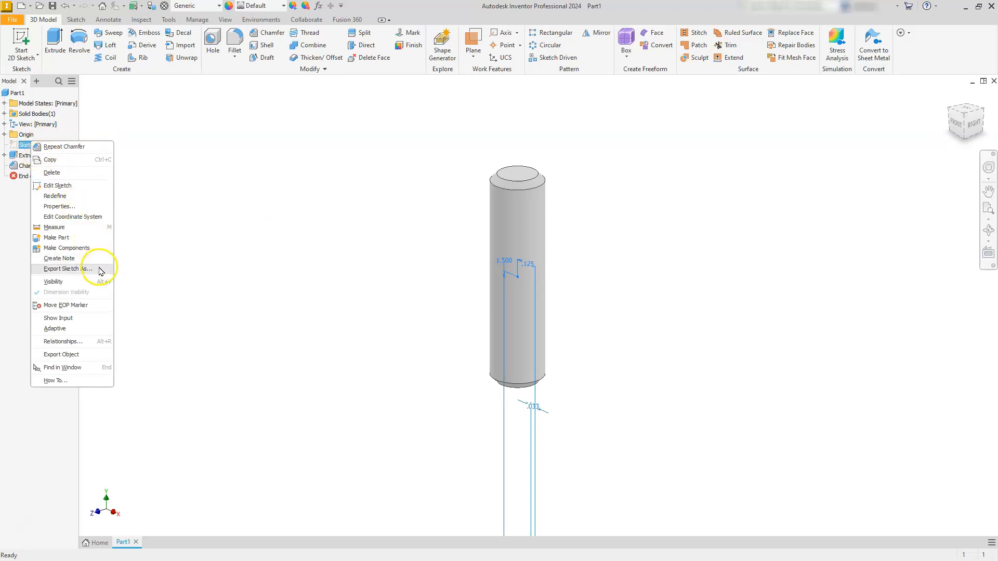
click(83, 284)
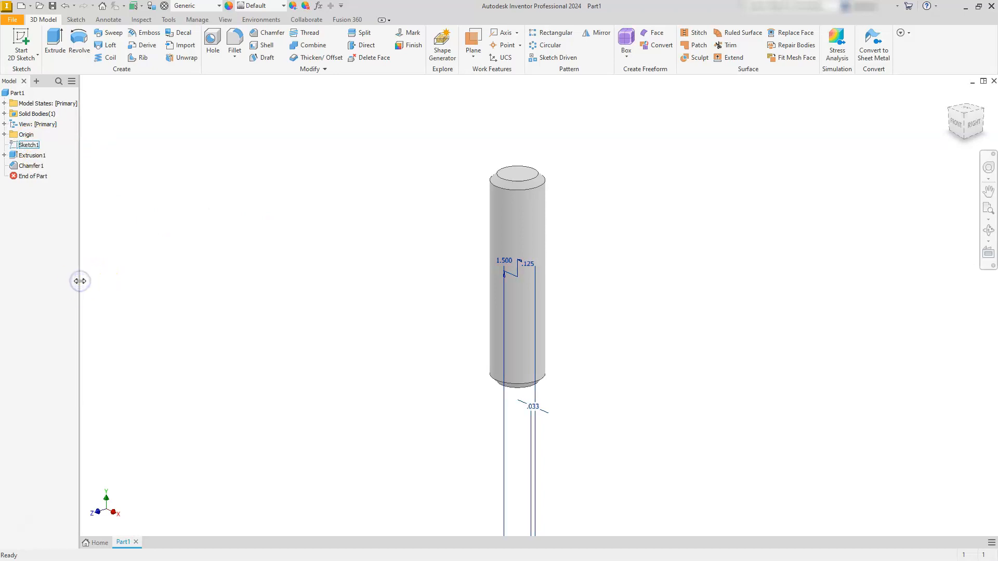
click(954, 125)
Set the vertical dimension between the origin and the trapezoid profile to .75 in.
scroll(528, 383, up, 5)
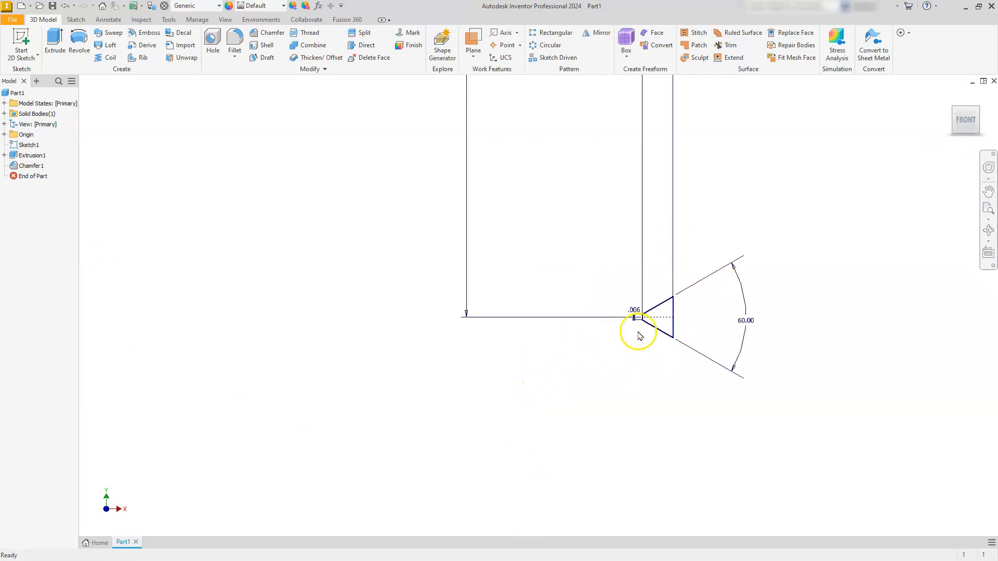
scroll(640, 335, down, 4)
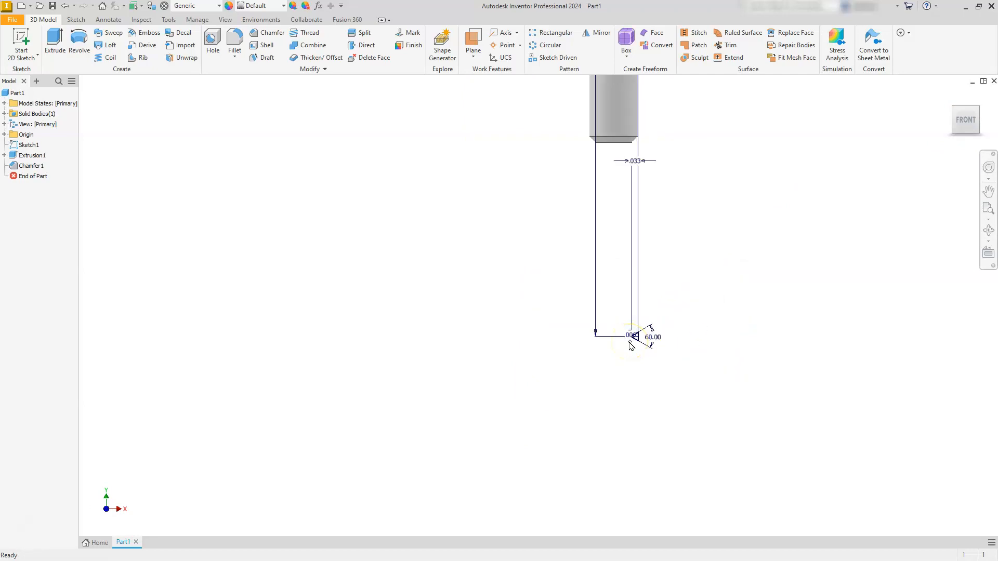
scroll(631, 346, down, 2)
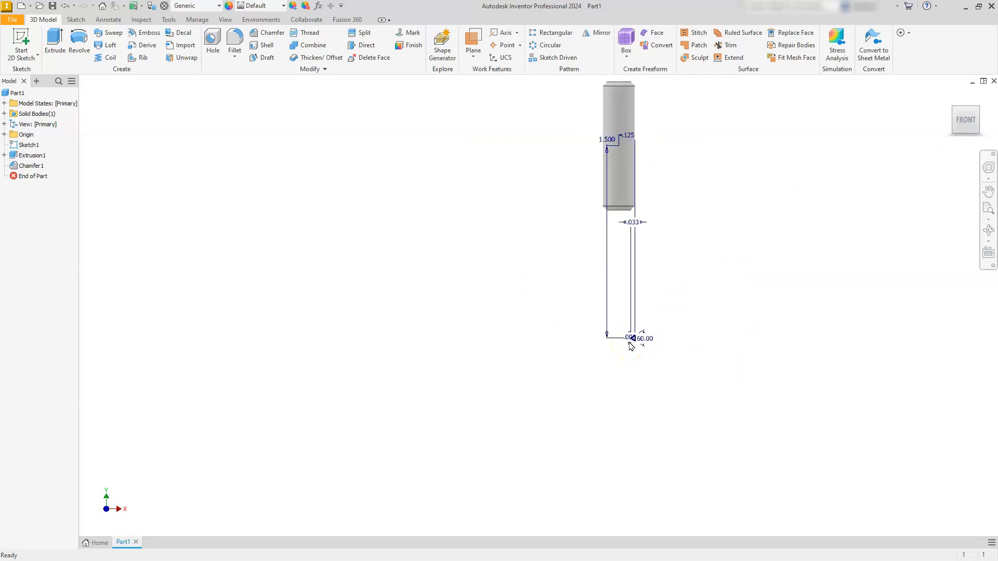
double_click(606, 259)
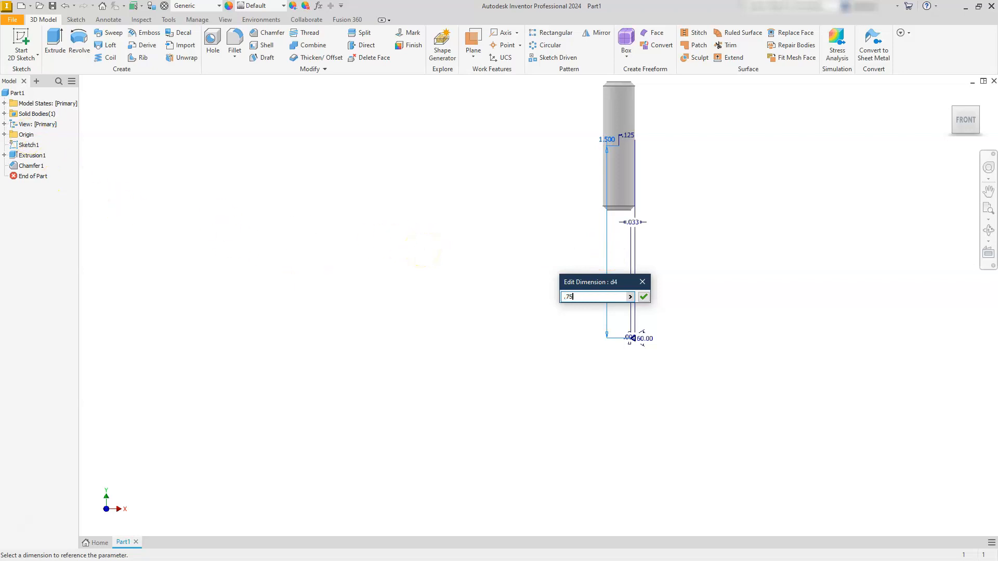
key(Return)
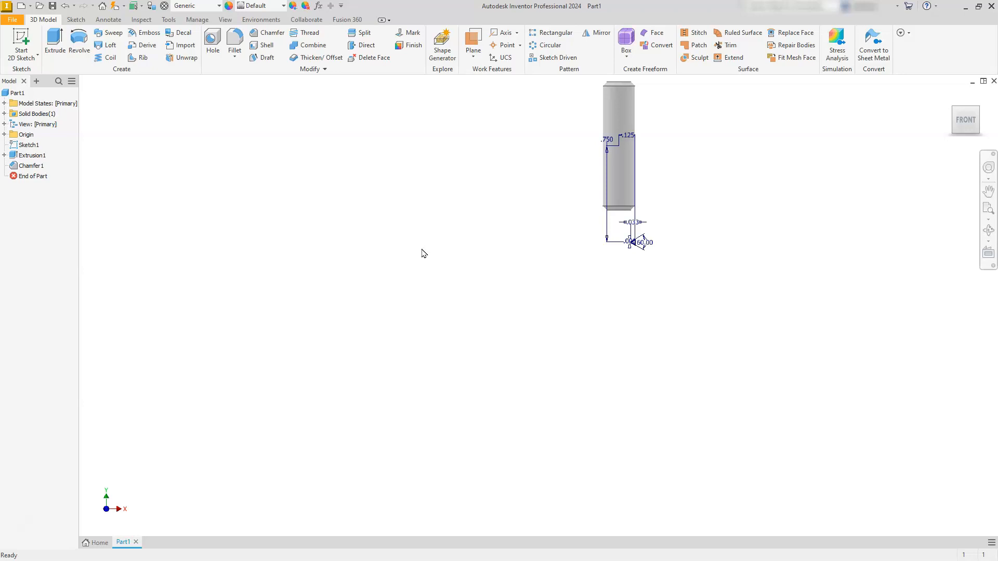
Start a Coil feature from the trapezoid profile with the origin Y axis as its axis.
scroll(624, 167, down, 3)
scroll(676, 426, up, 8)
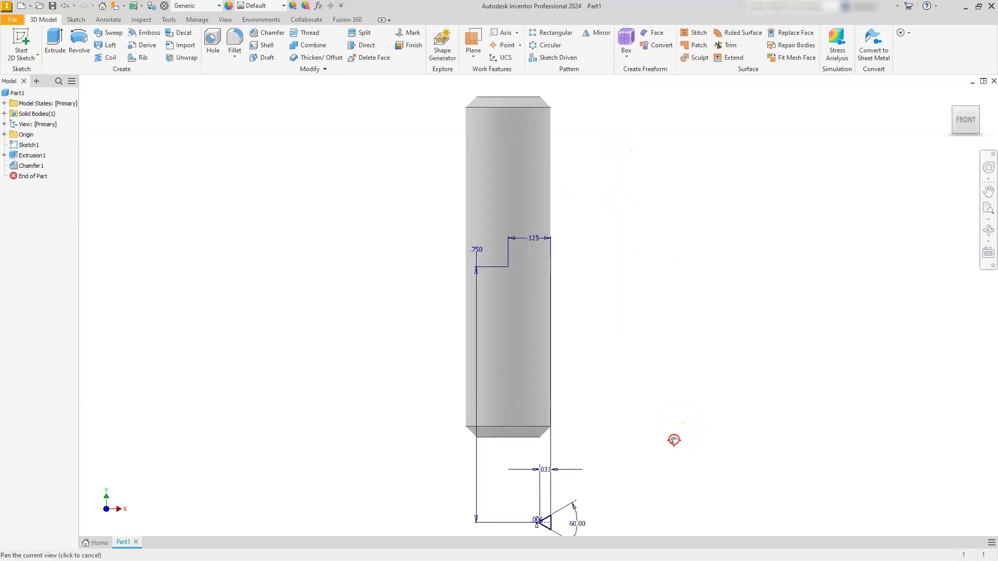
middle_drag(673, 439, 673, 372)
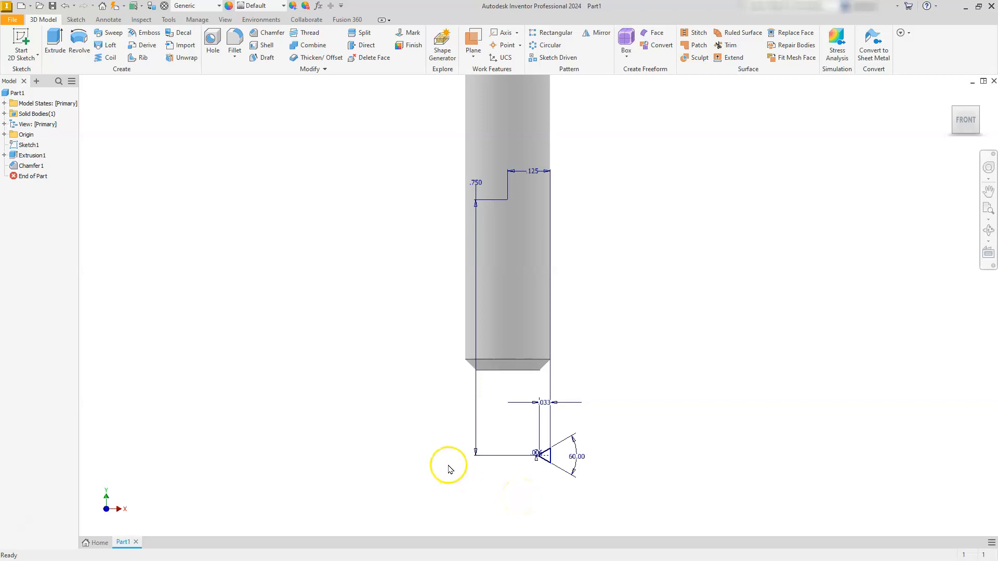
click(99, 58)
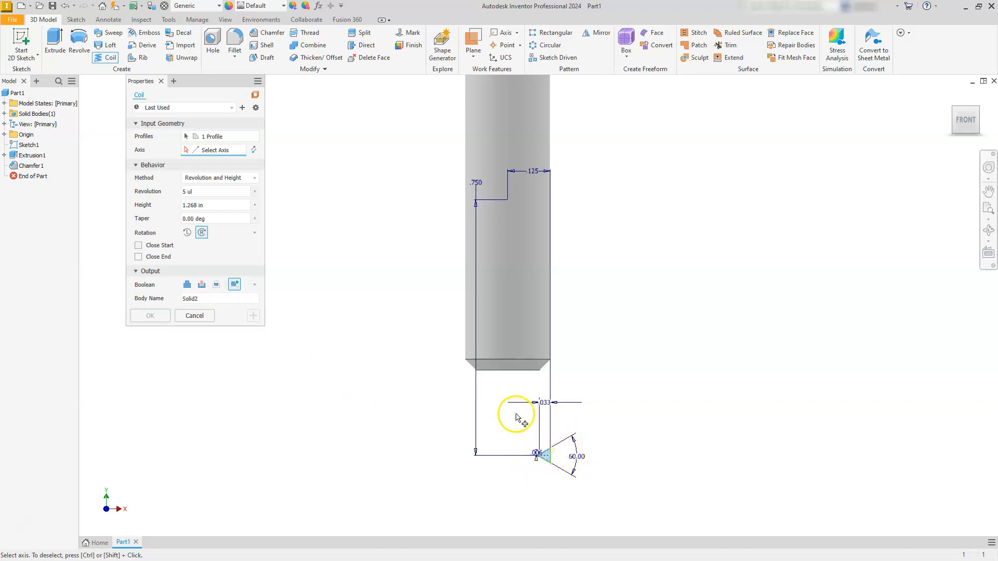
scroll(516, 418, down, 3)
scroll(516, 417, up, 4)
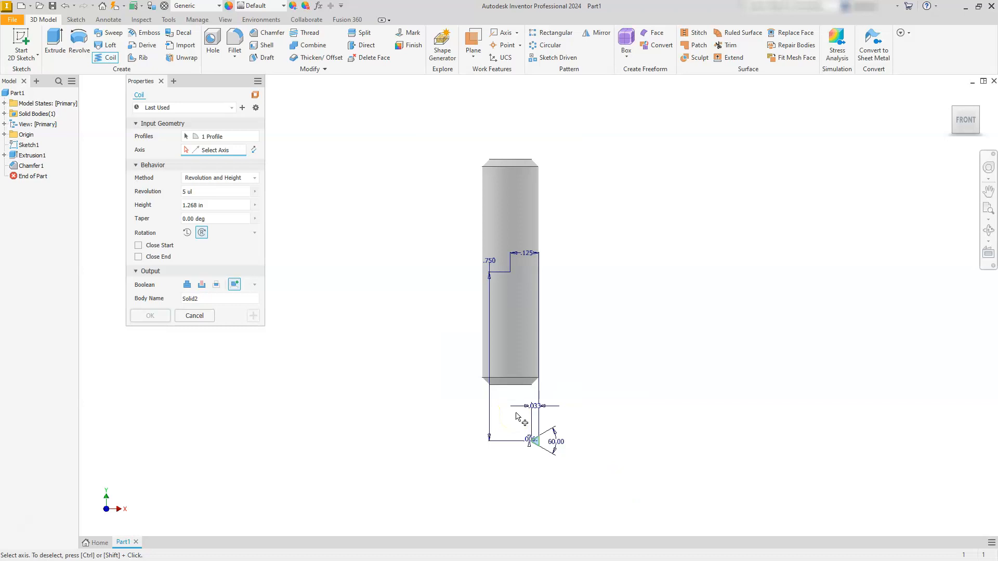
click(6, 134)
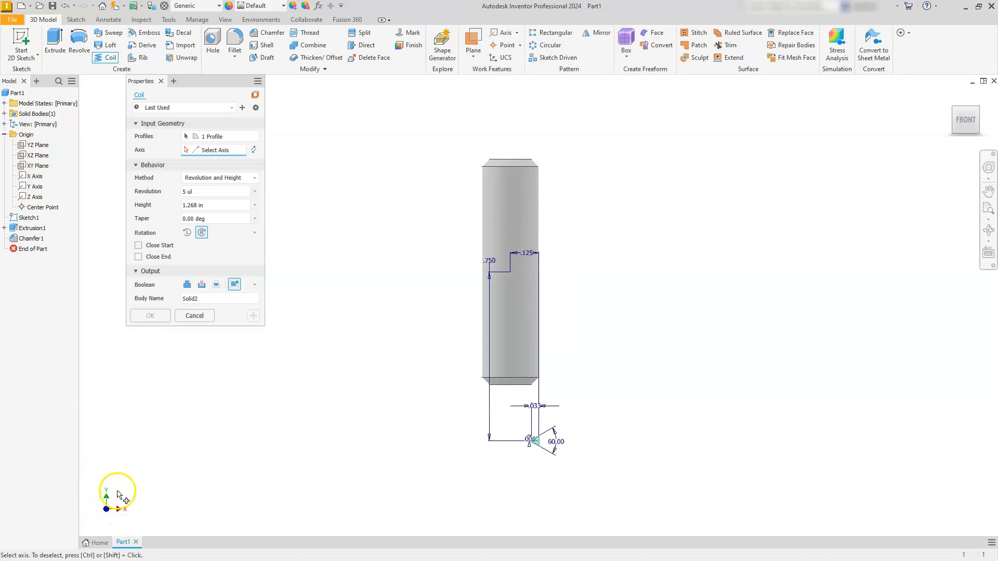
click(35, 188)
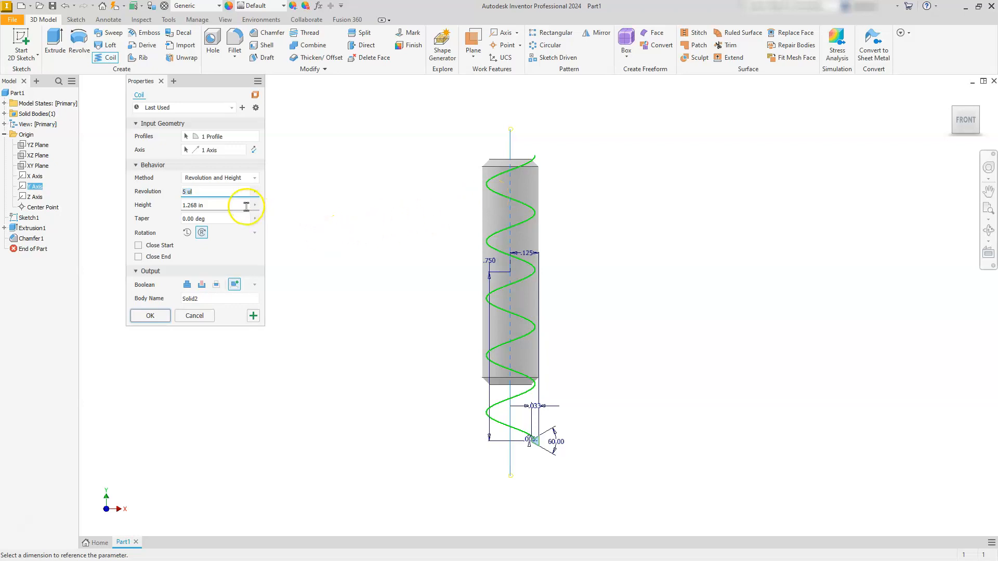
Check the screw's overall length and thread pitch in the PDF assignment drawing, and return to the Inventor part.
click(206, 190)
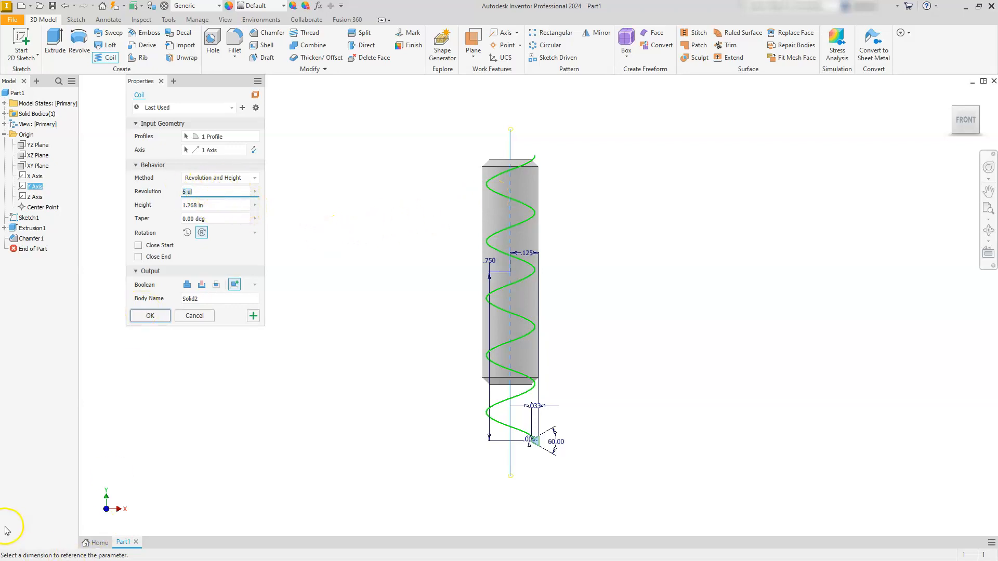
key(alt+Tab)
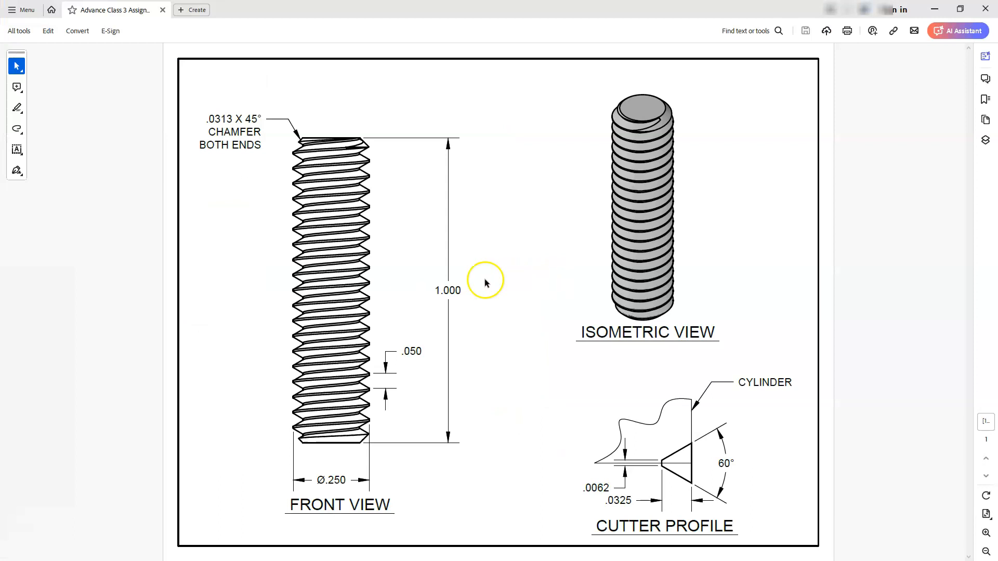
drag(464, 290, 429, 290)
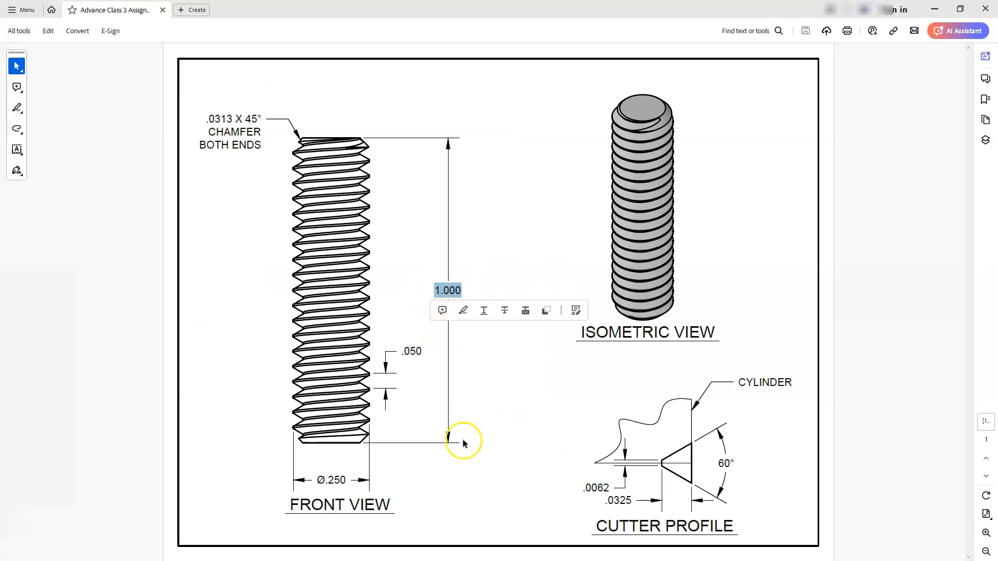
drag(421, 352, 403, 353)
drag(403, 352, 397, 354)
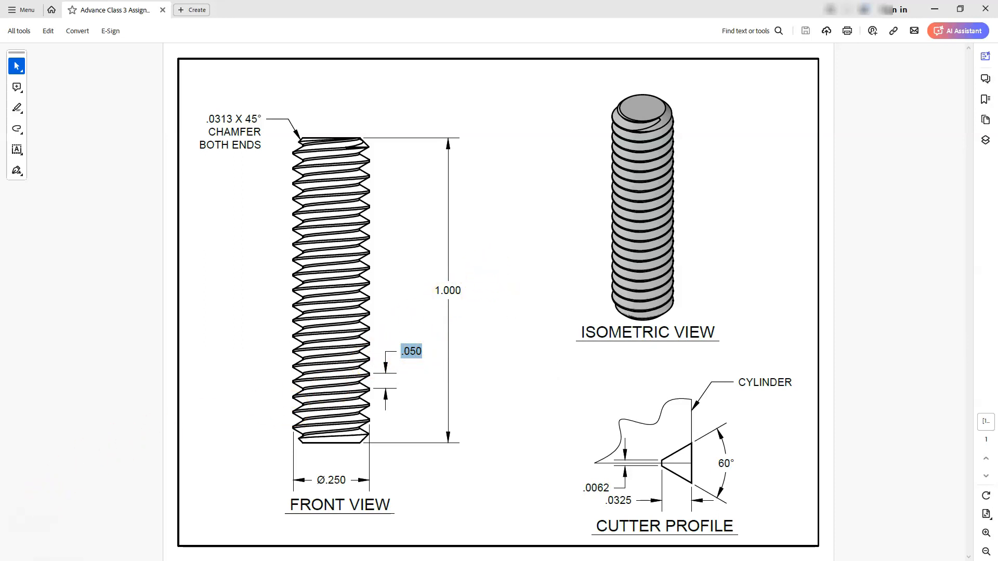
key(alt+Tab)
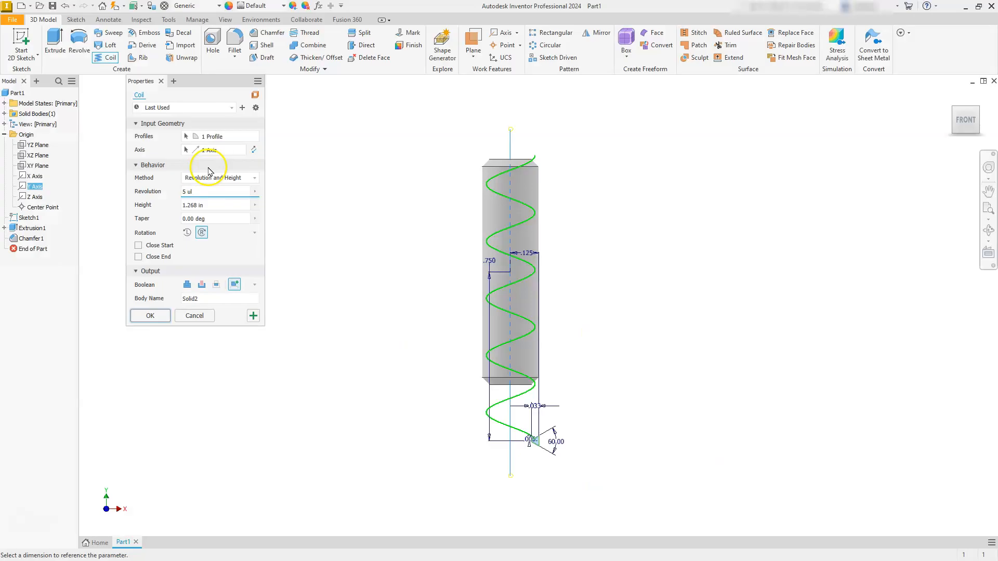
Define the coil by Pitch and Height, with a pitch of .05 in and a height of 1.5 in.
click(242, 178)
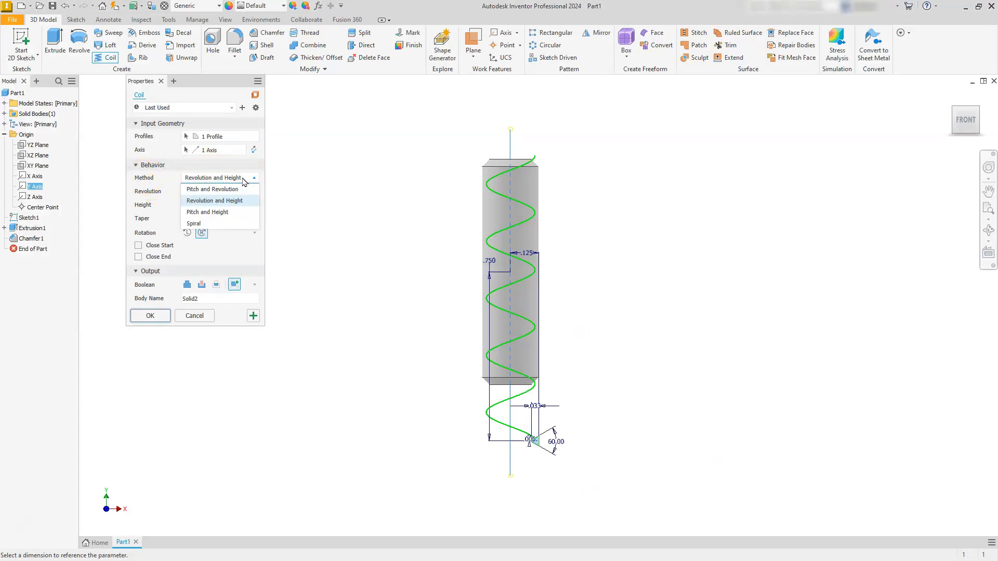
click(203, 213)
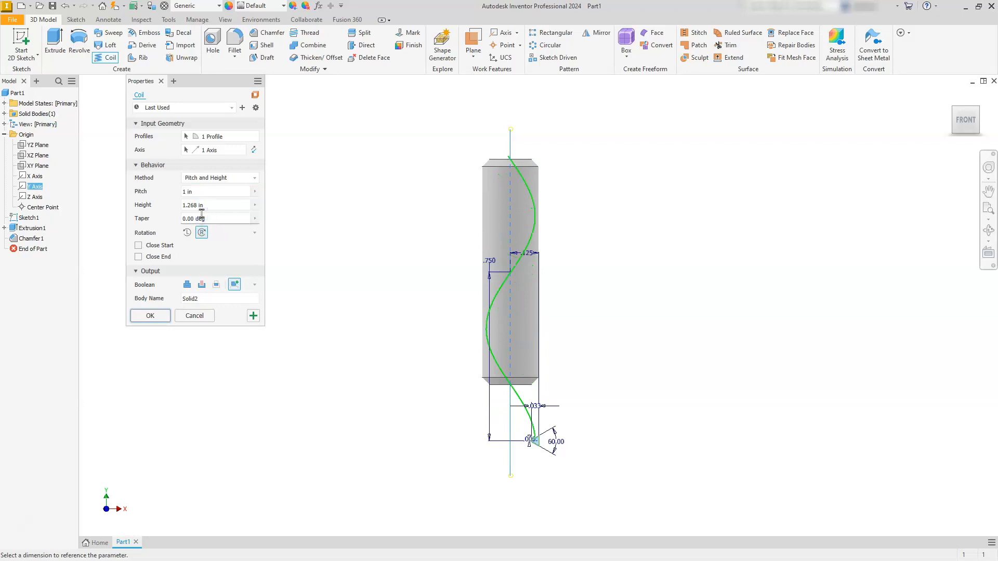
click(199, 192)
key(BackSpace)
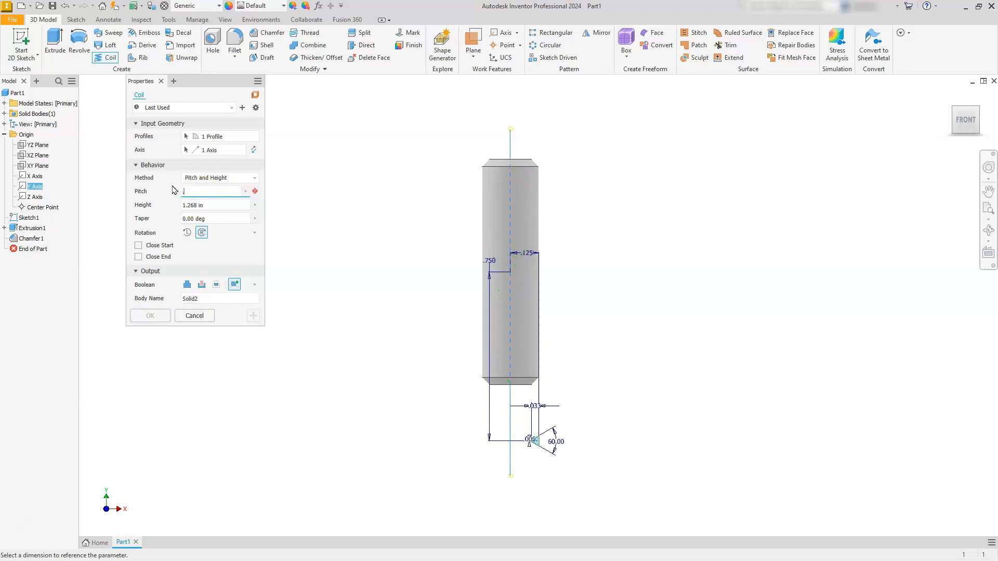
text(.05)
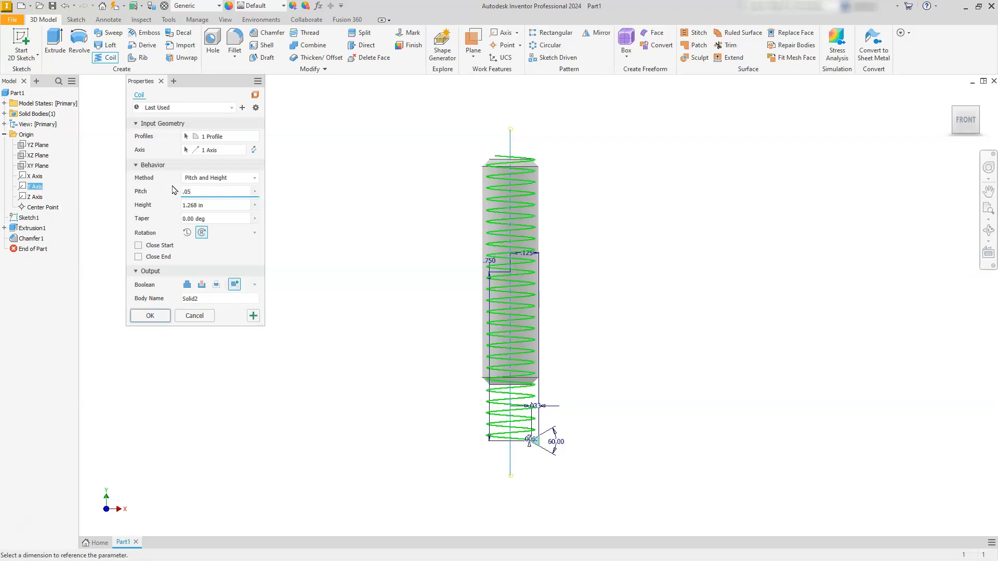
click(217, 205)
text(1.5)
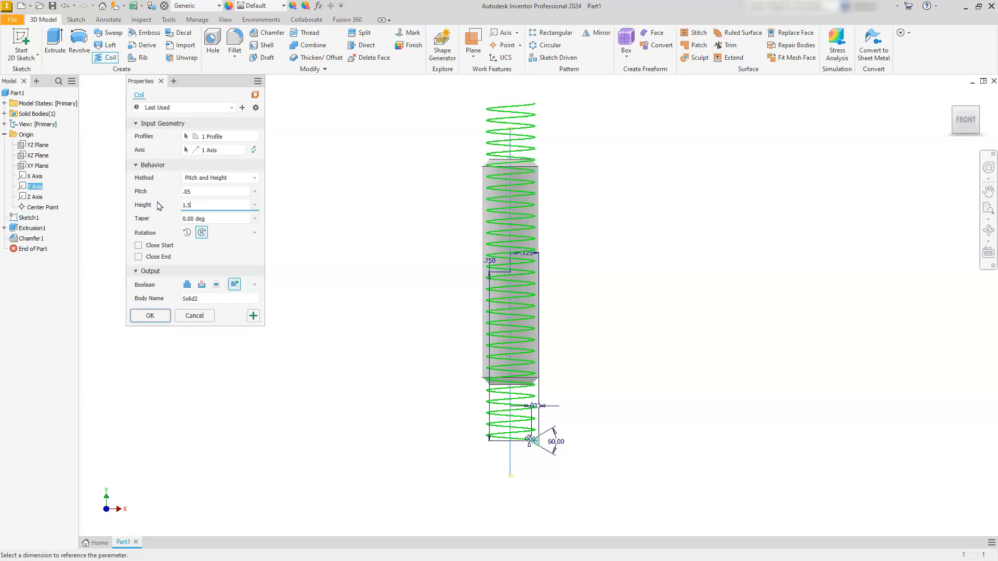
Set the coil to cut from the cylinder, create the thread and inspect the result.
click(202, 285)
click(201, 285)
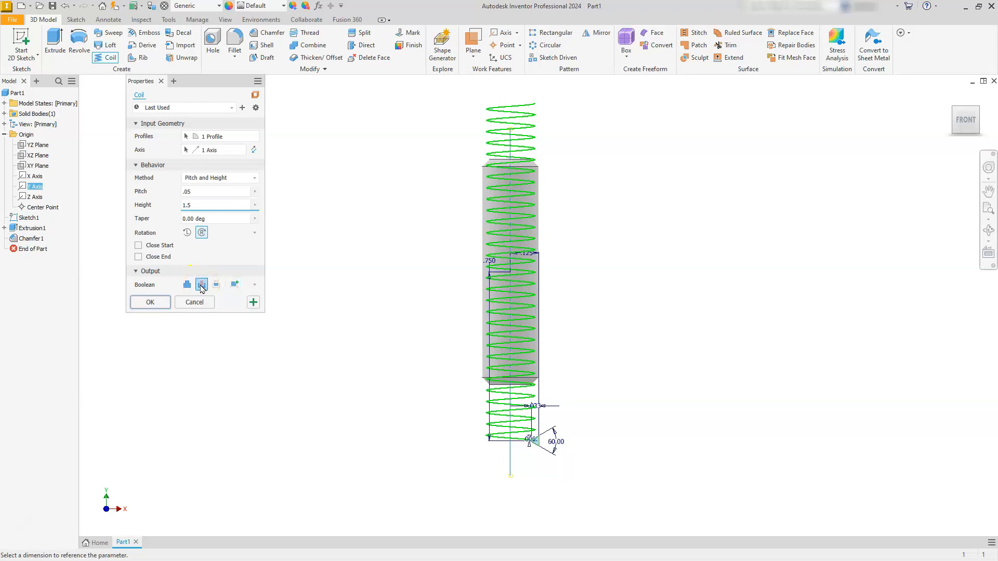
click(152, 303)
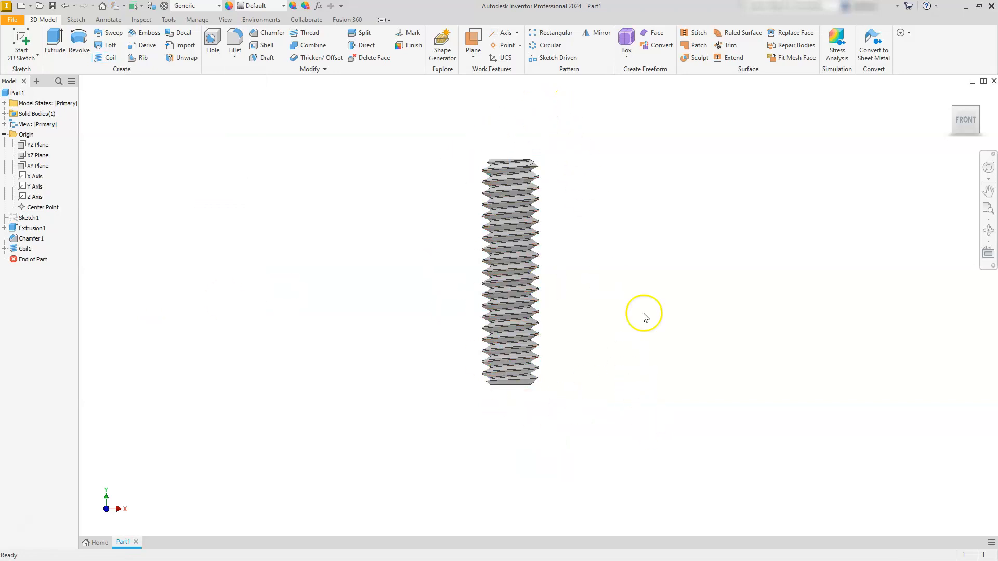
scroll(460, 231, up, 4)
scroll(459, 231, down, 3)
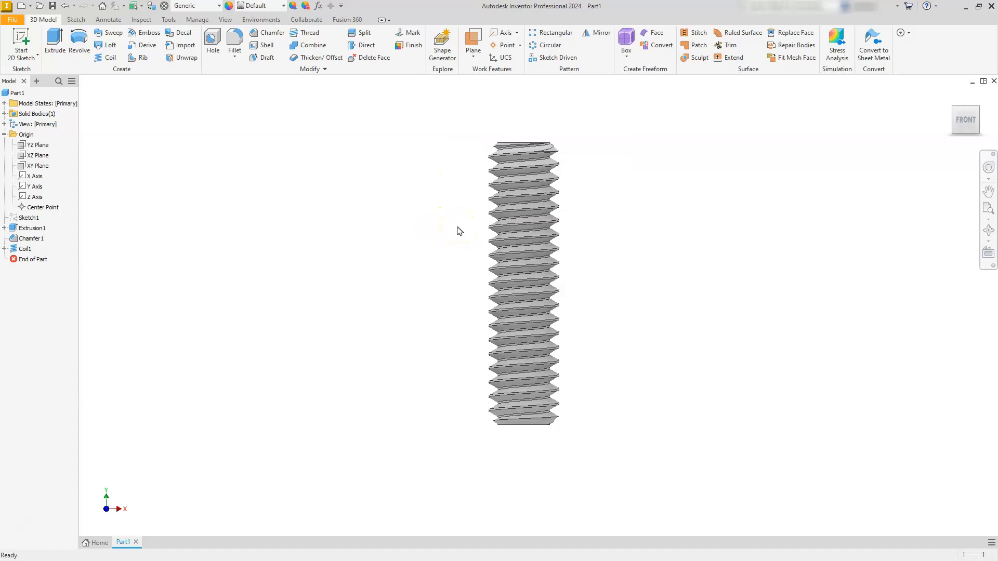
click(981, 109)
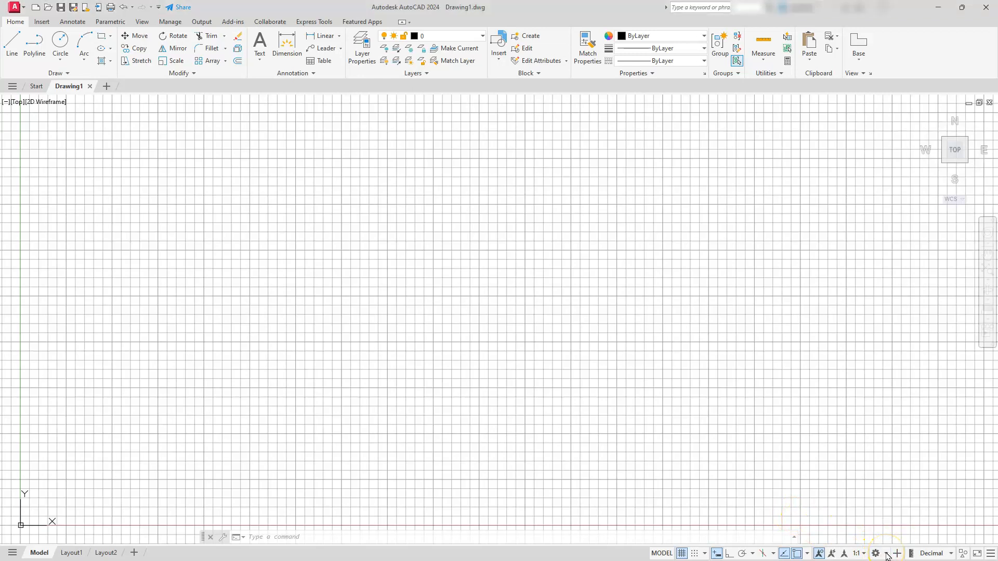
Set up the drawing in the 3D Modeling workspace, with the Activity Insights palette closed and the grid hidden.
click(886, 554)
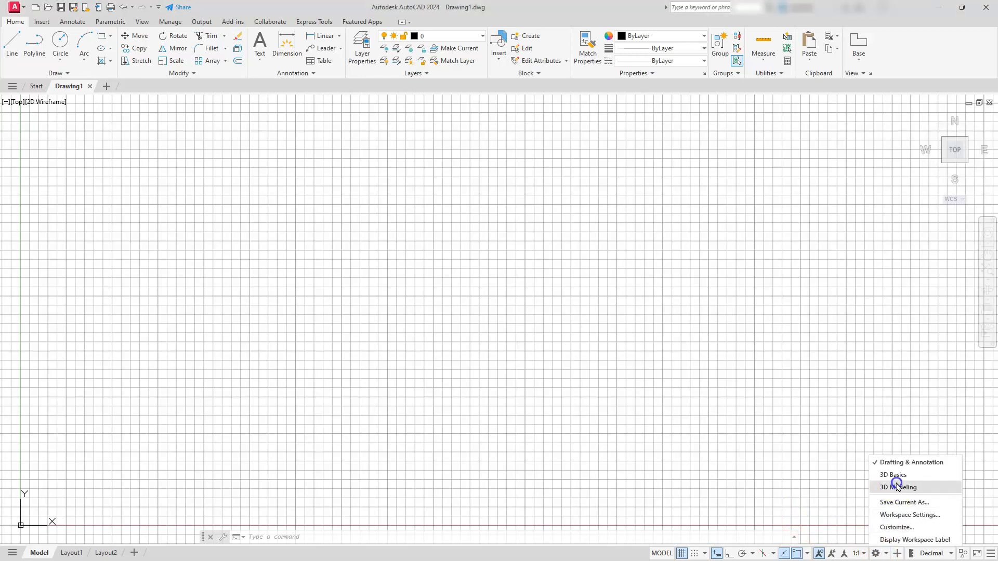
click(900, 489)
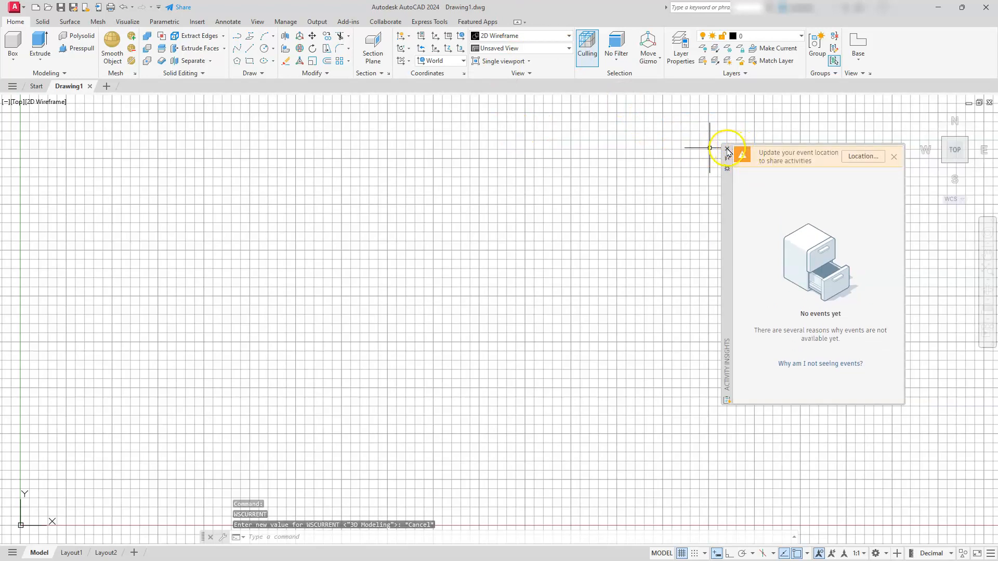
click(728, 149)
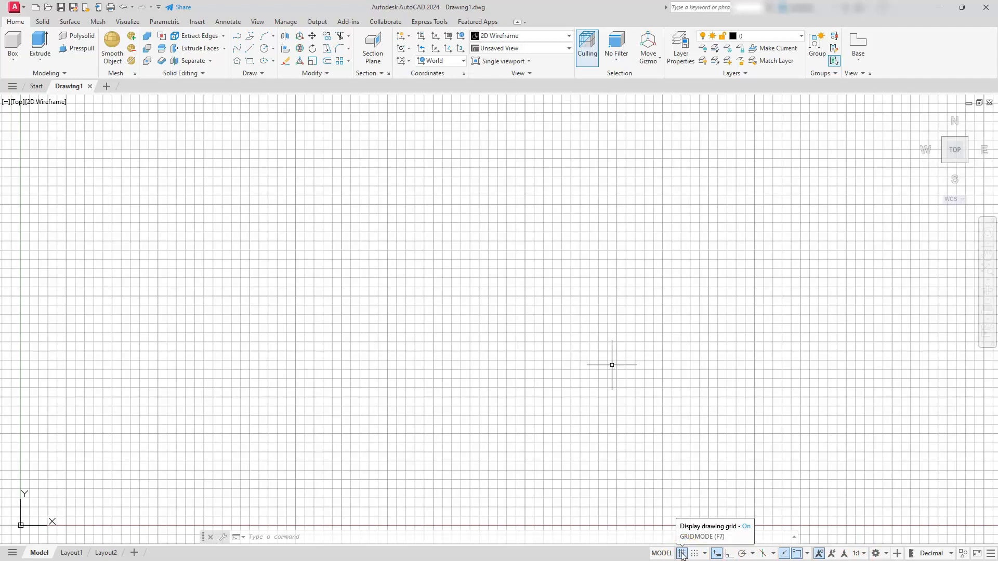
click(681, 554)
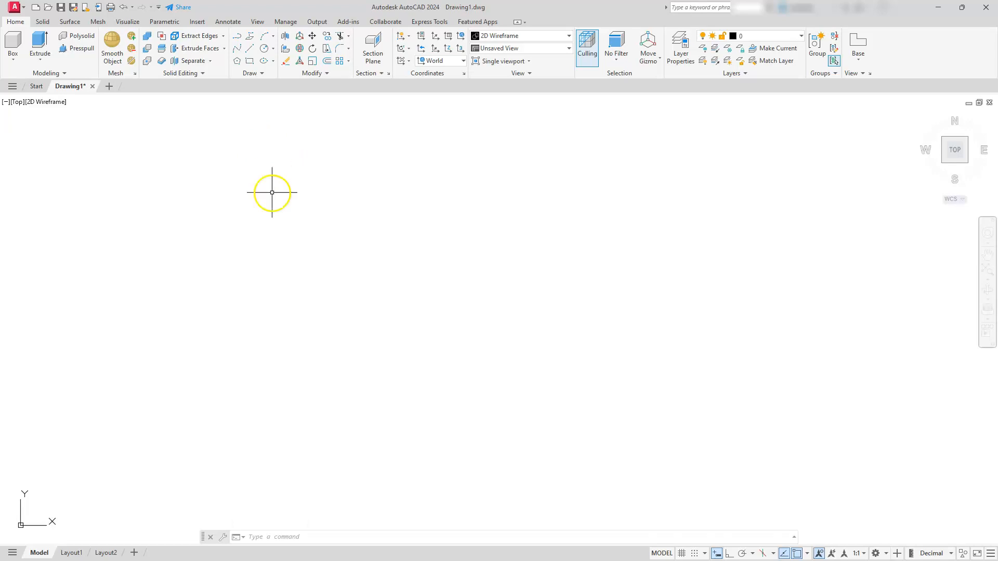
Draw a vertical line .0062 long straight down with Ortho on, and zoom in on it.
click(250, 51)
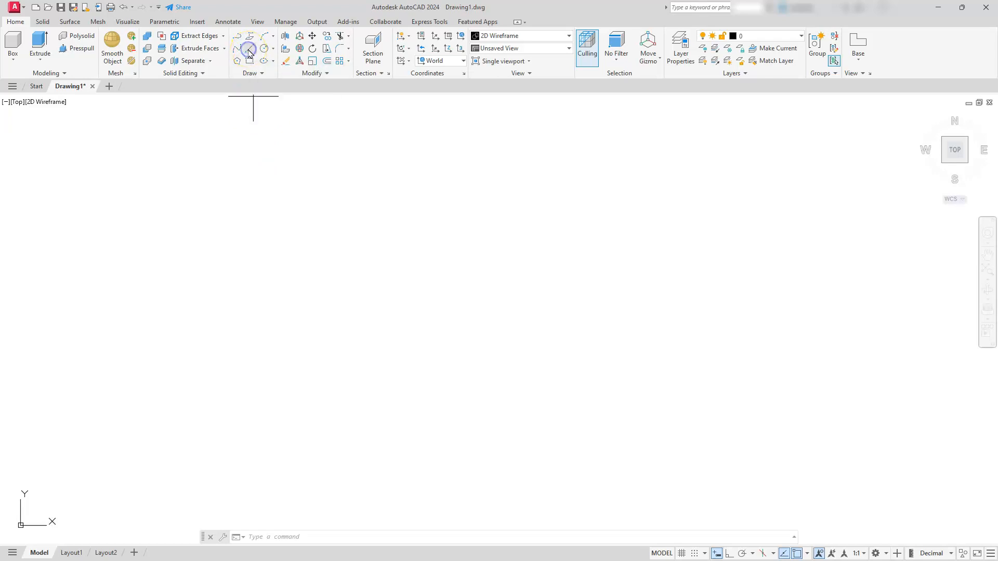
click(361, 249)
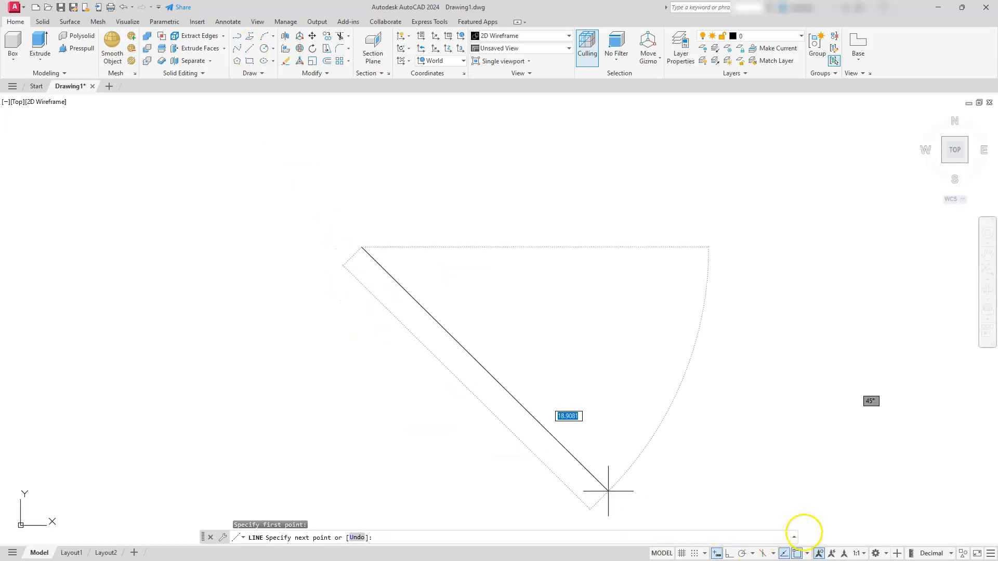
click(729, 554)
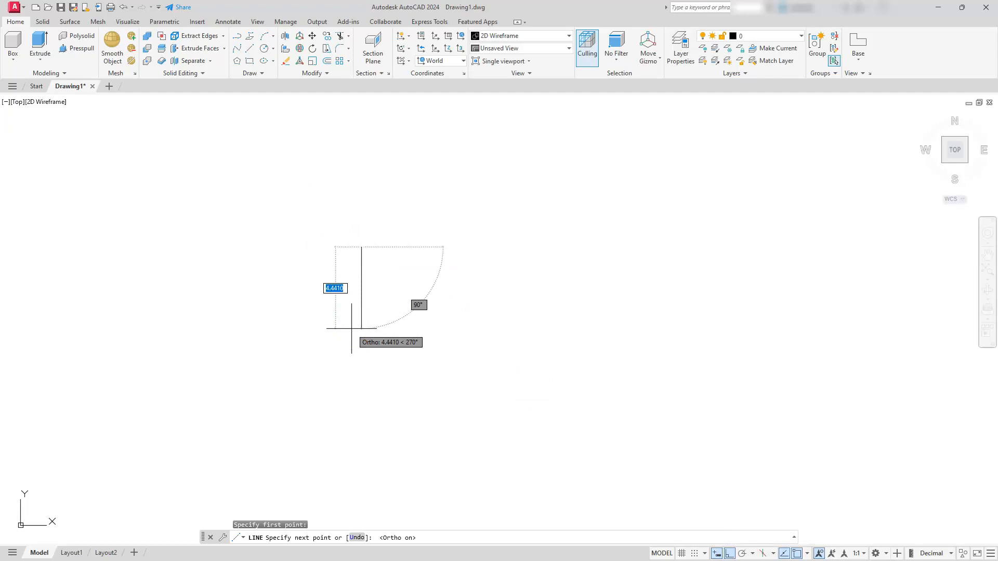
text(.)
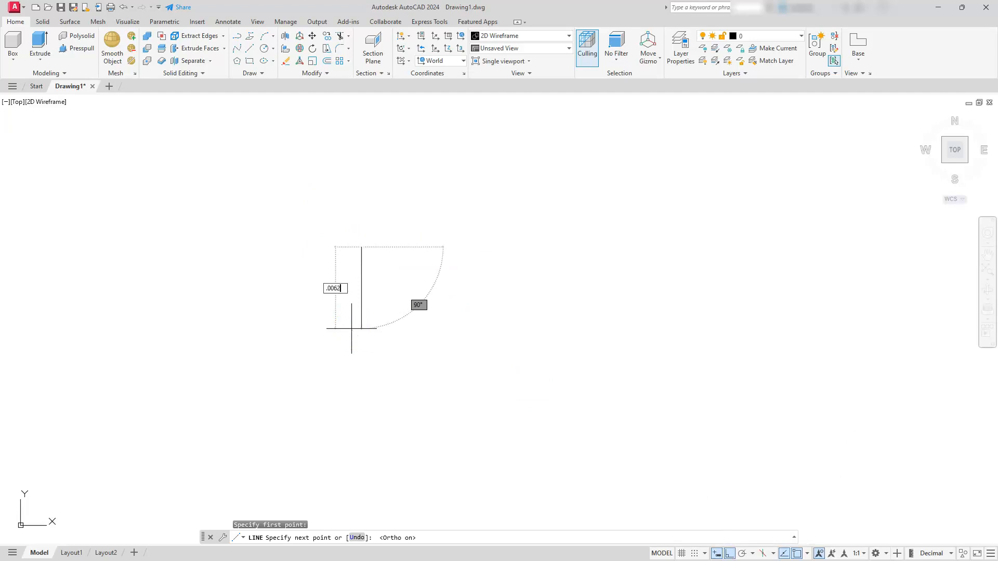
text(0062)
key(Return)
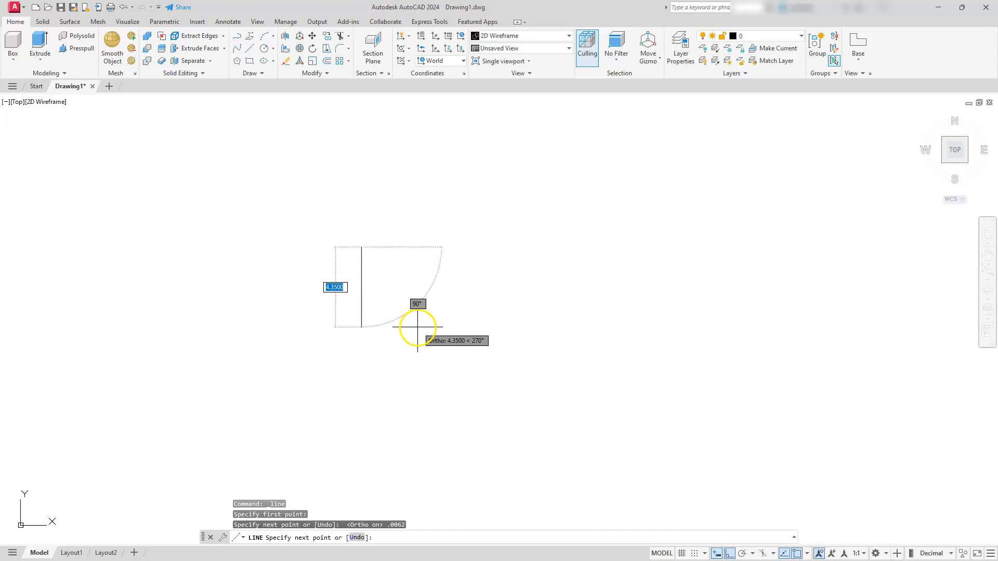
key(Escape)
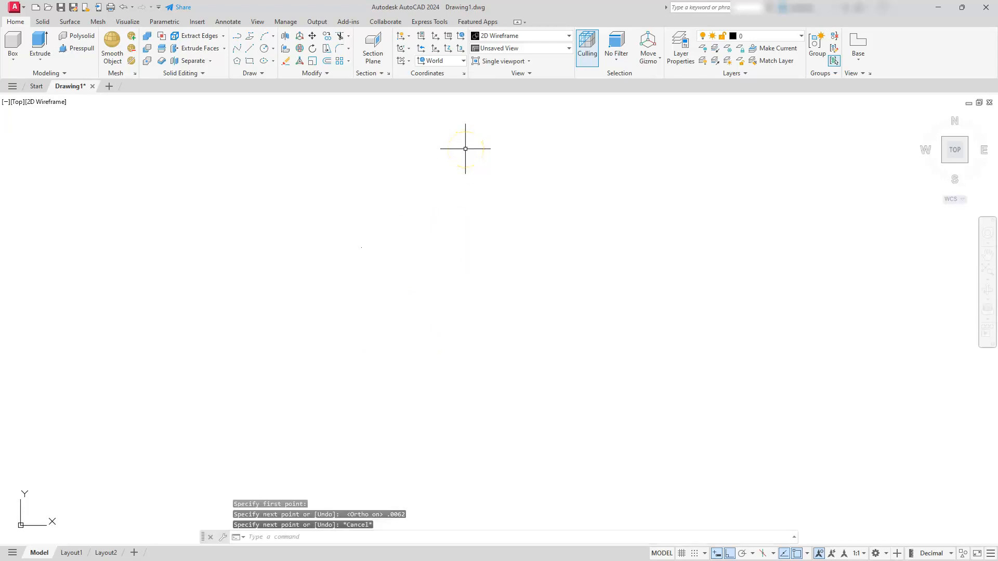
click(988, 271)
scroll(385, 266, down, 3)
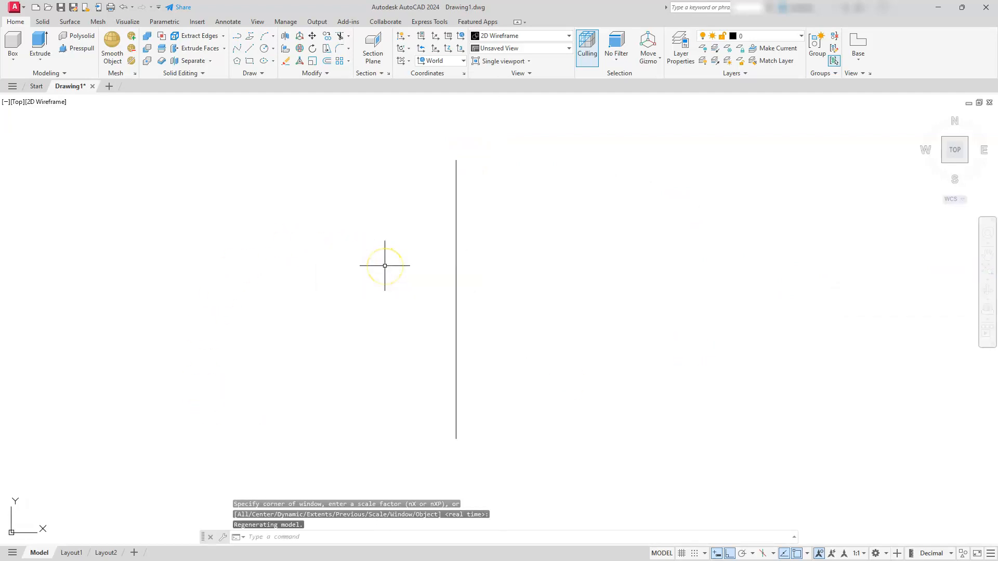
Draw a horizontal line to the right from the upper endpoint of the vertical line, clearly longer than that line.
click(250, 53)
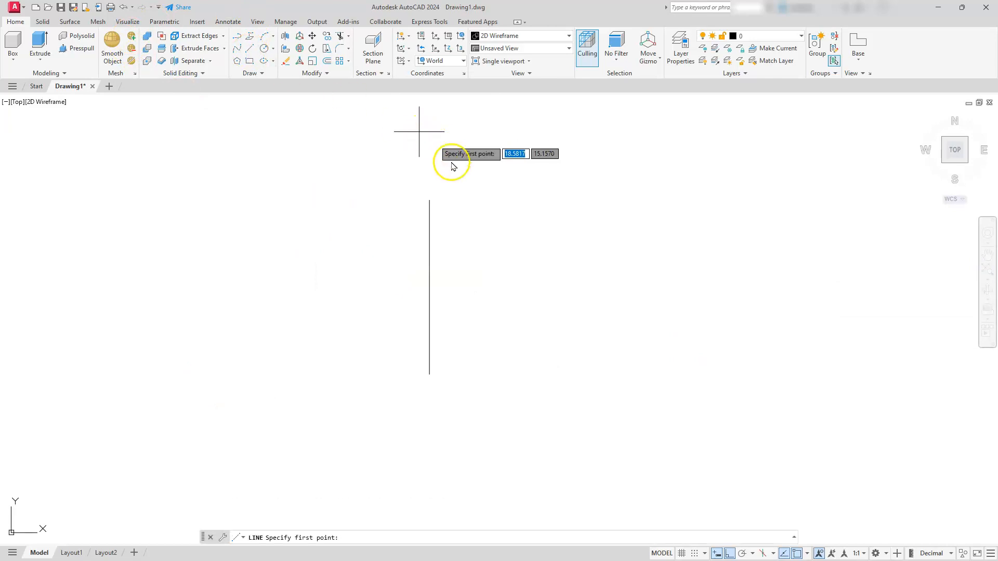
click(430, 200)
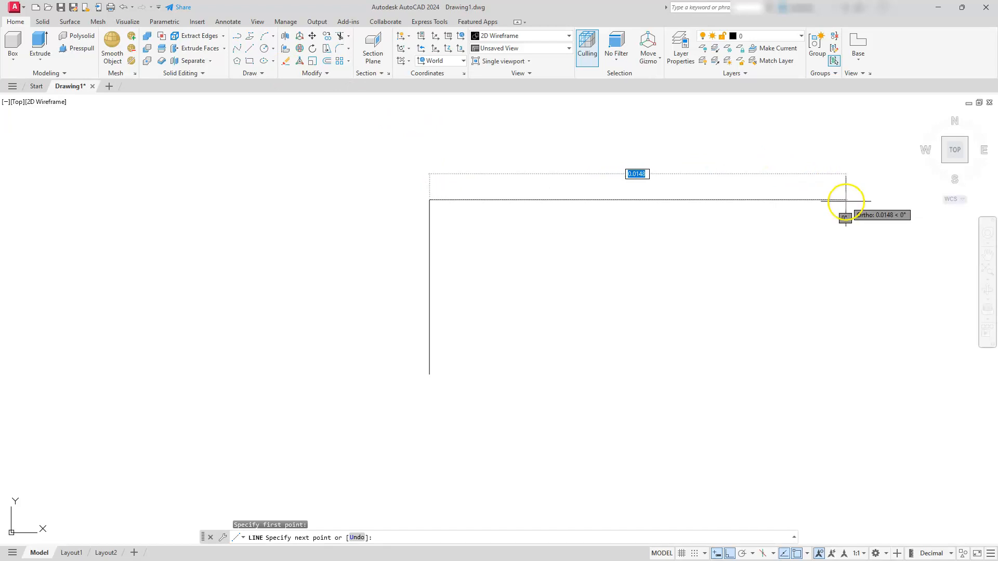
middle_drag(835, 205, 674, 204)
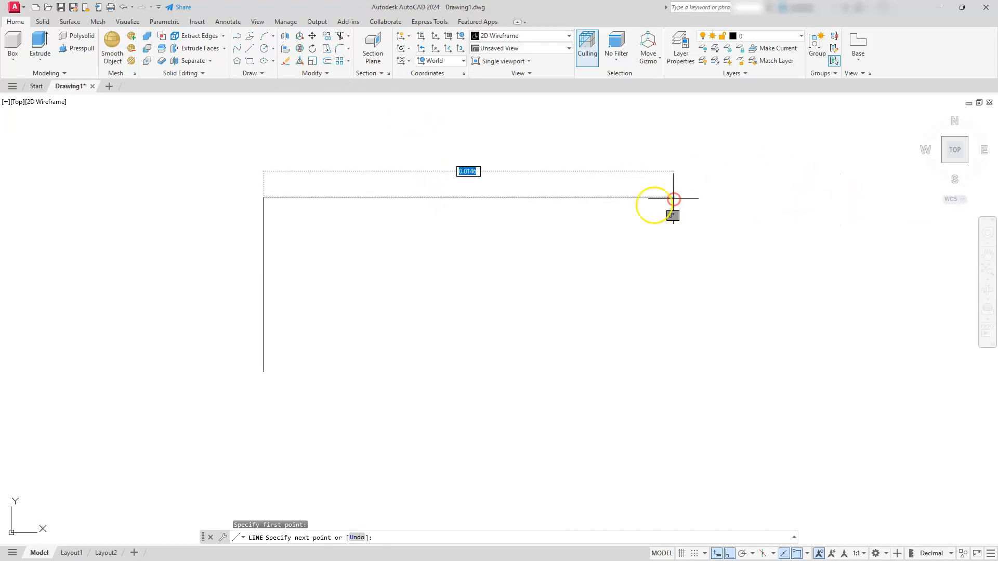
click(722, 200)
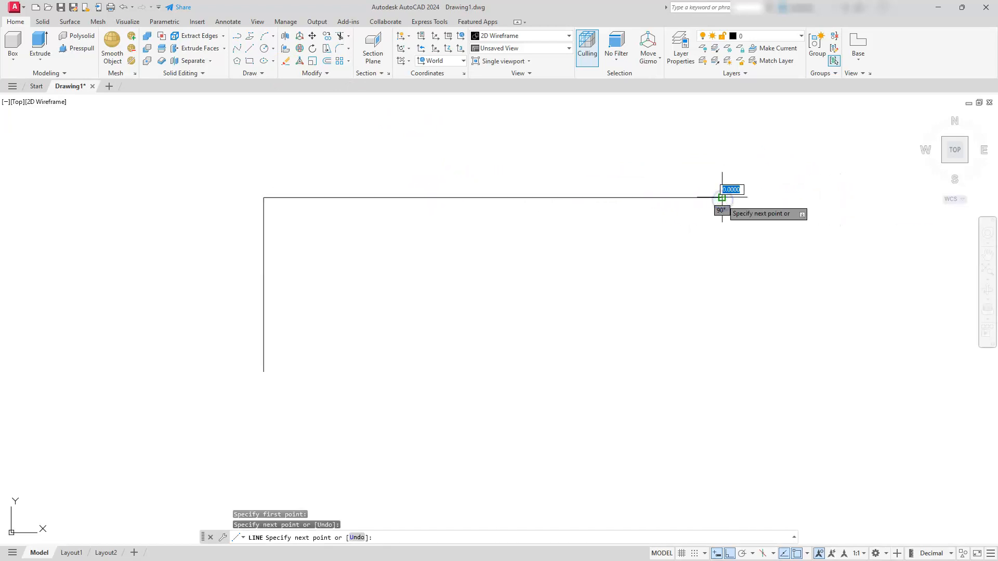
key(Escape)
key(Escape)
key(Escape)
Rotate the horizontal line 30 degrees about the endpoint it shares with the vertical line.
click(433, 197)
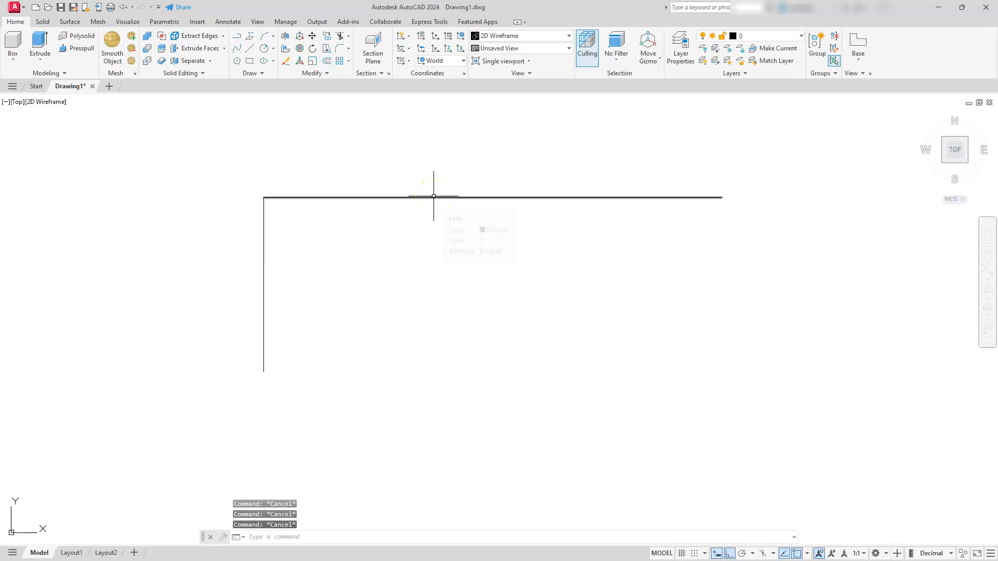
click(430, 198)
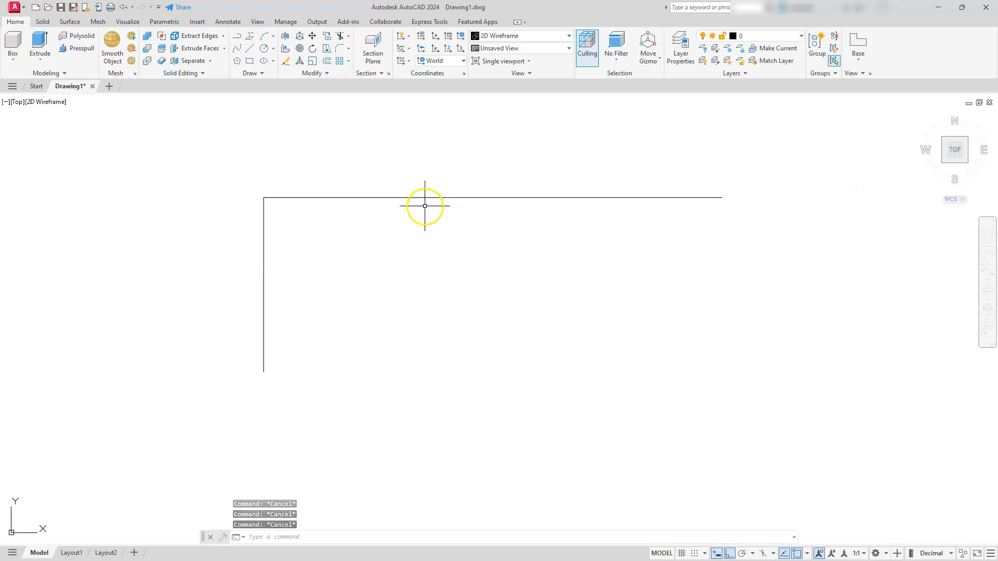
click(421, 197)
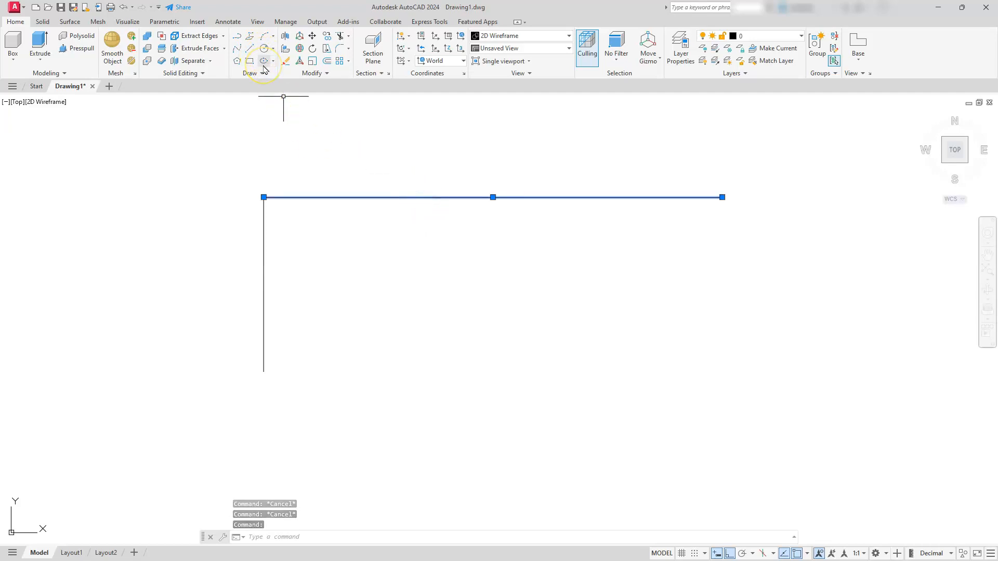
click(312, 49)
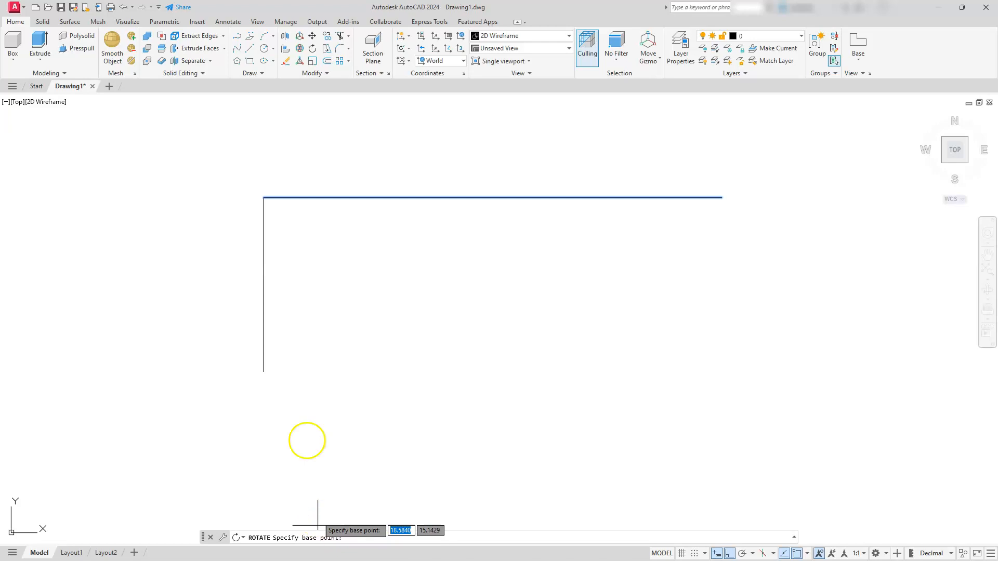
click(264, 197)
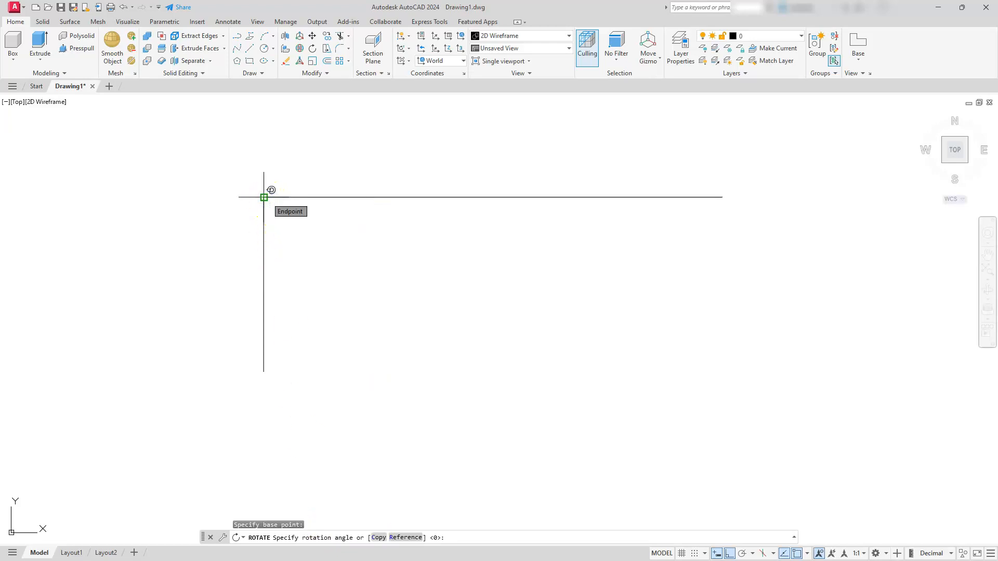
text(30)
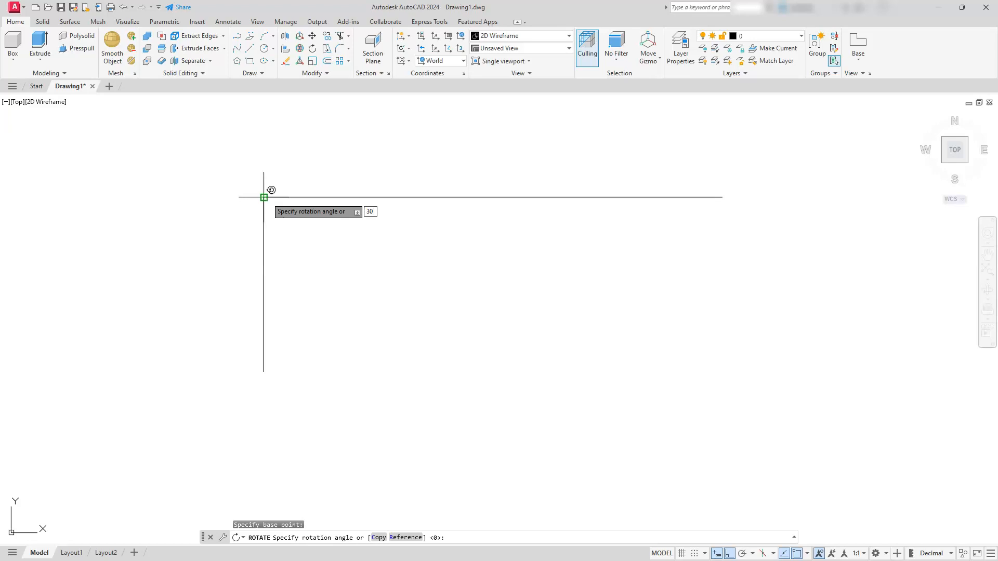
key(Return)
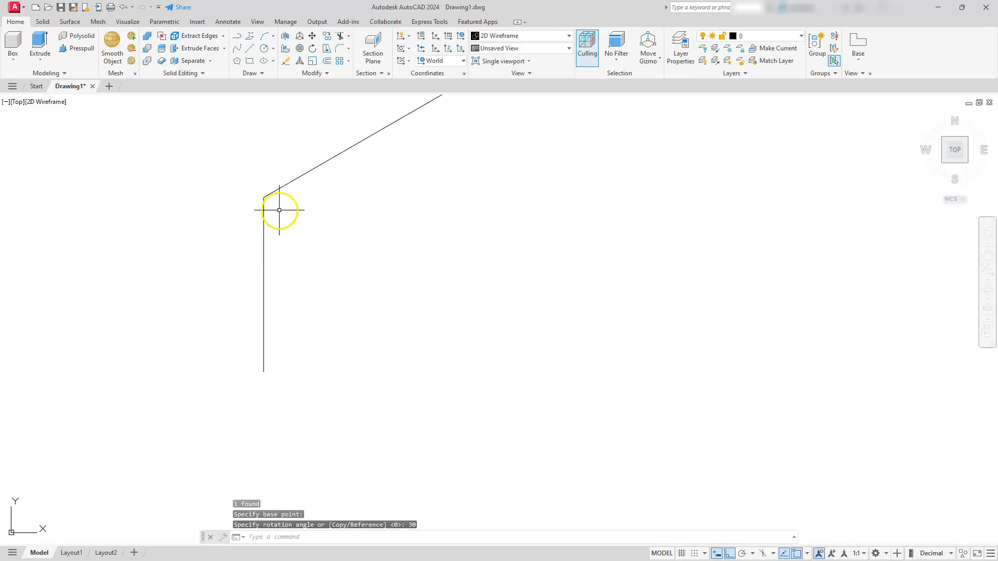
Mirror the angled line about a horizontal axis through the vertical line's midpoint, keeping the source line.
scroll(281, 214, down, 6)
mouse_move(292, 221)
middle_down()
mouse_move(352, 332)
mouse_move(349, 292)
middle_up()
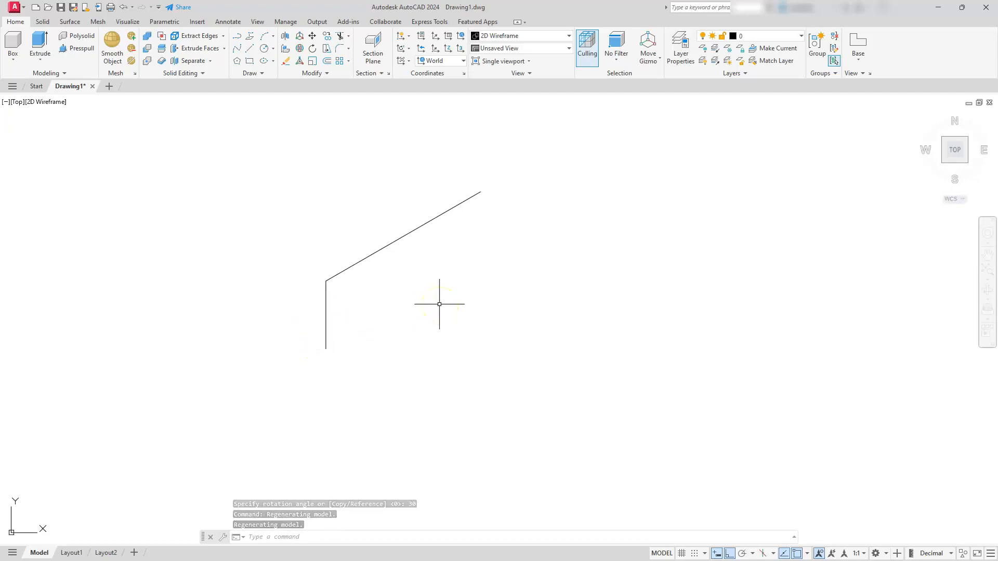
click(409, 235)
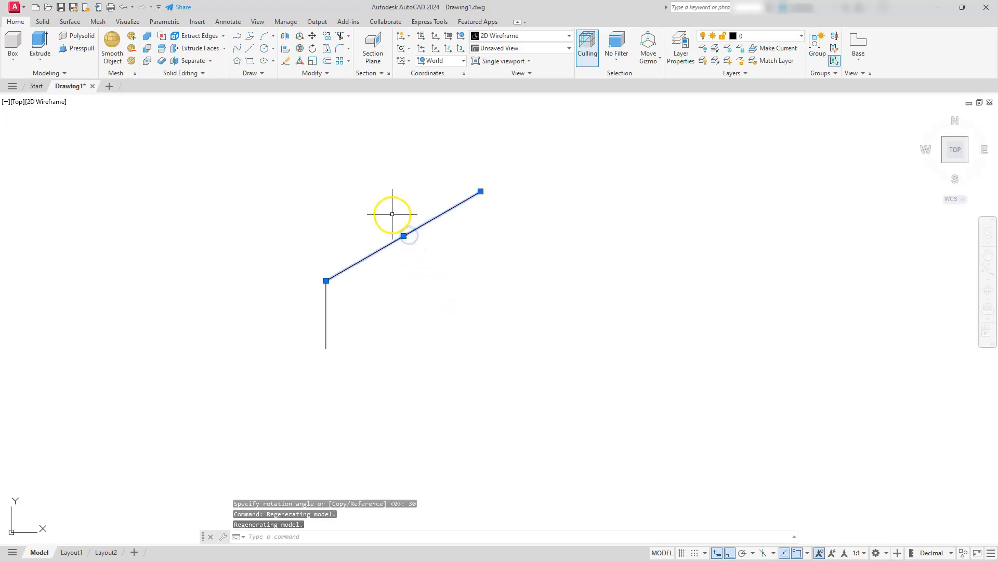
click(303, 74)
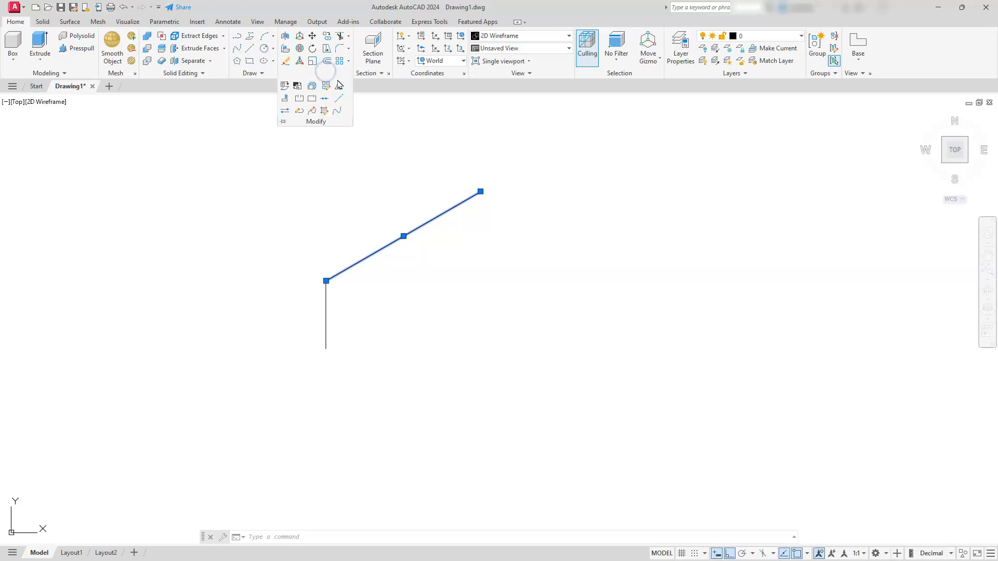
click(338, 88)
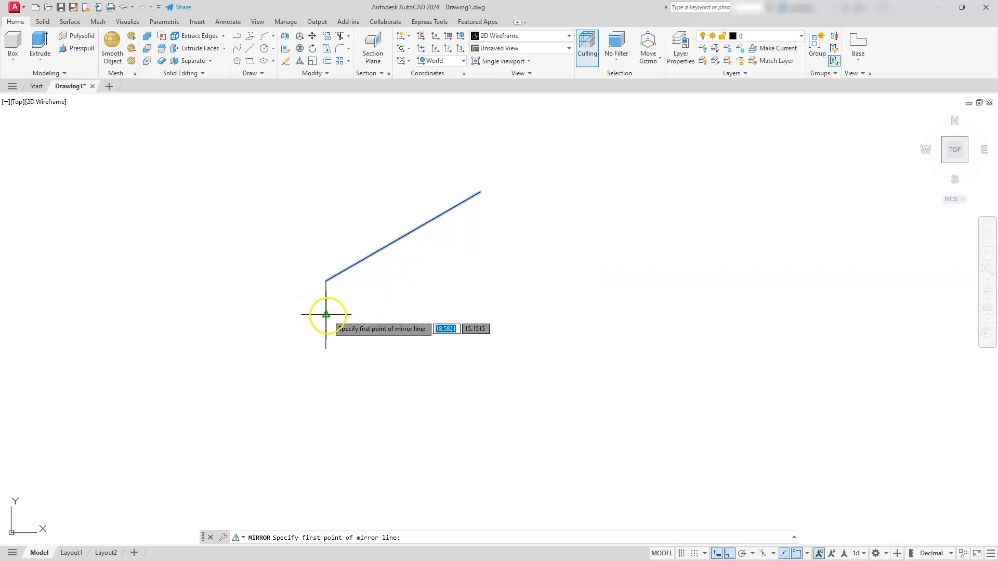
click(807, 554)
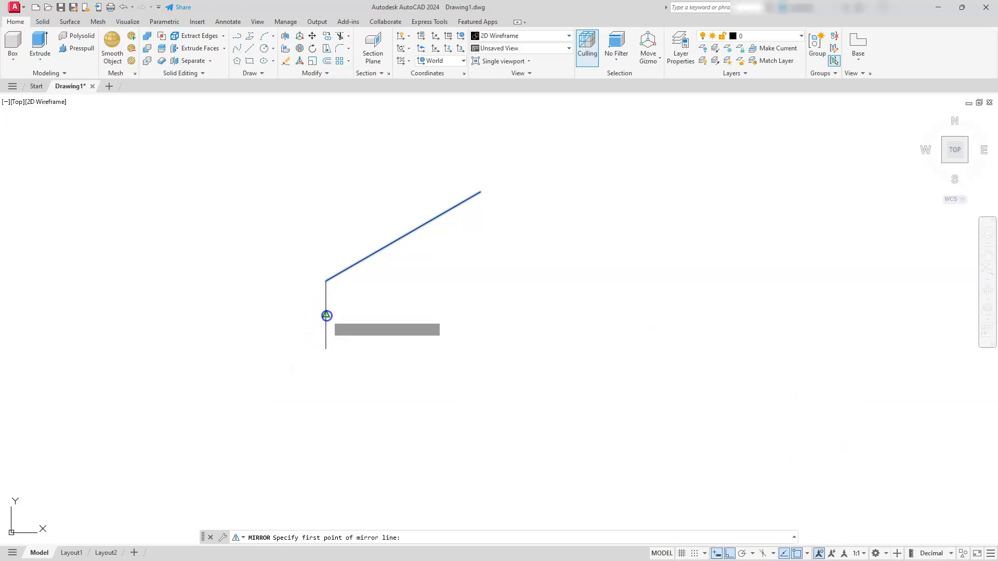
click(326, 315)
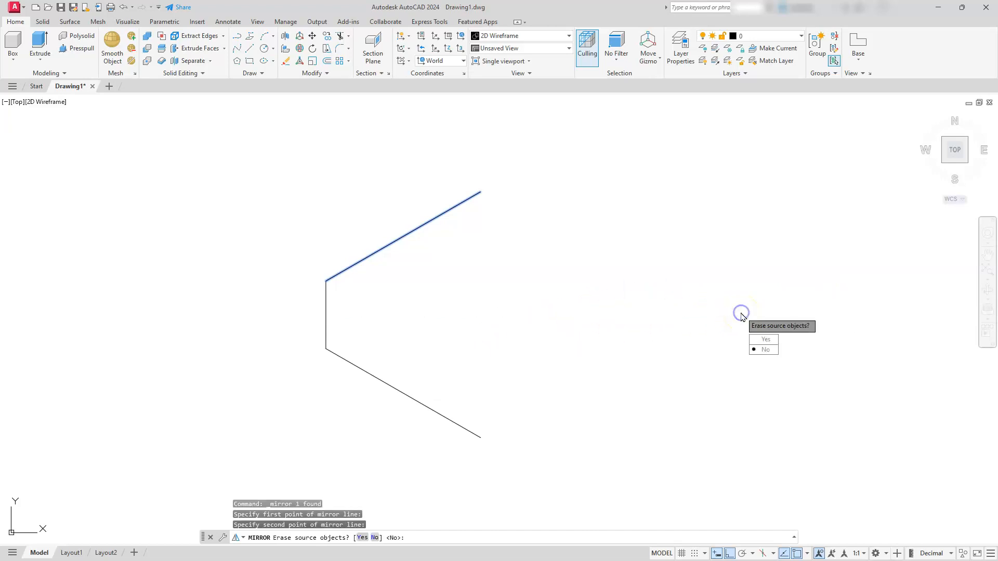
key(Return)
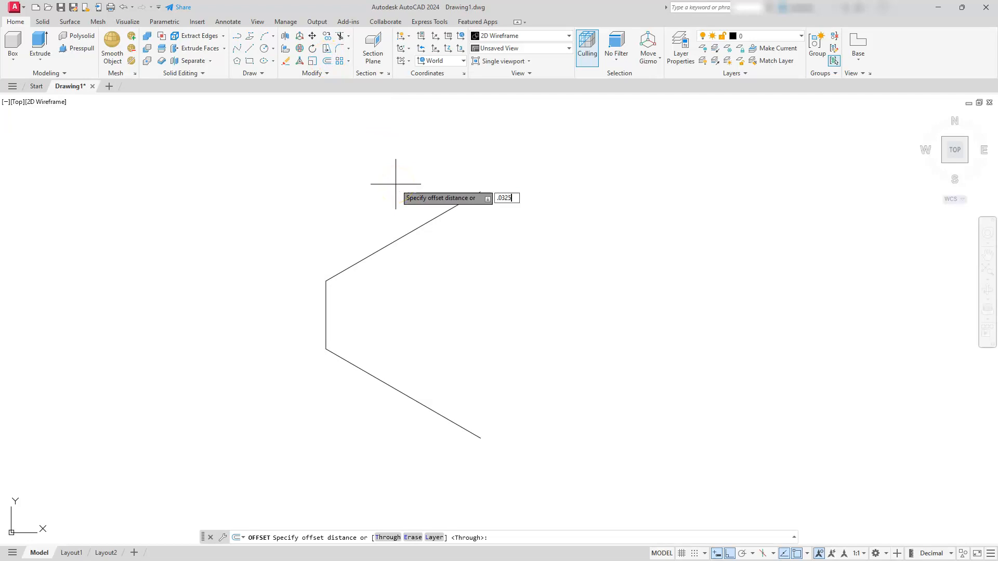
Offset the short vertical line .0325 to the right, towards the open side of the profile.
key(Return)
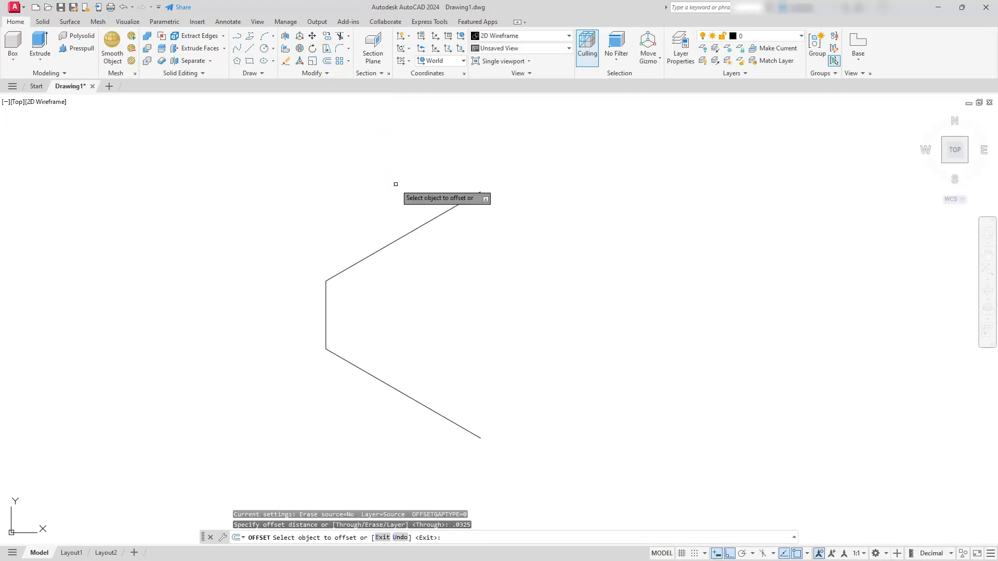
click(325, 326)
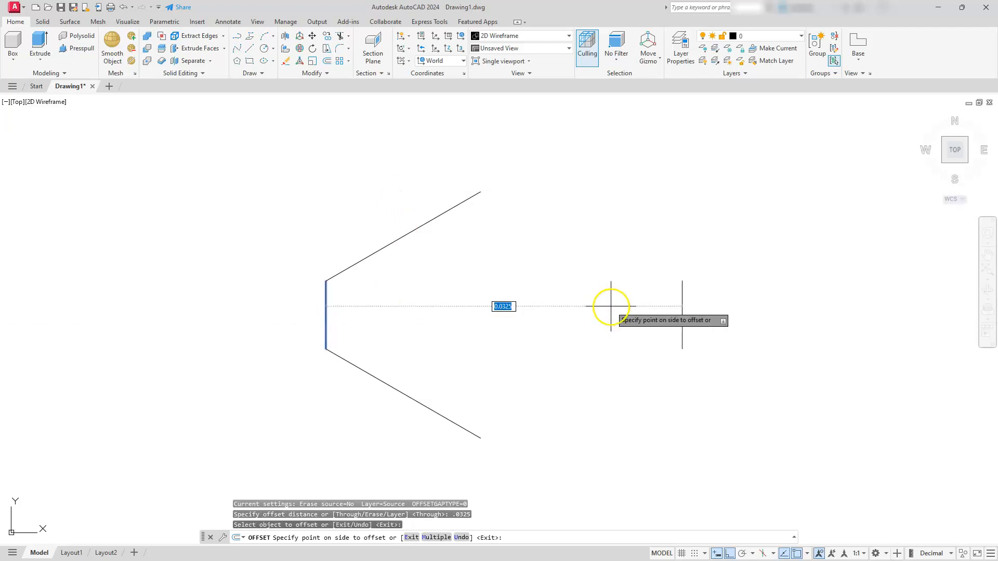
click(611, 306)
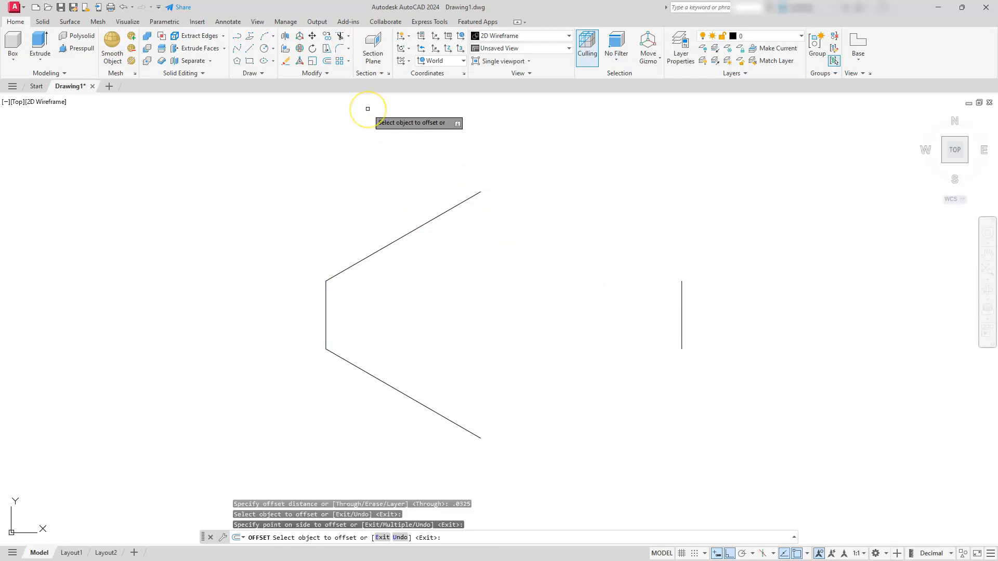
key(Escape)
key(Escape)
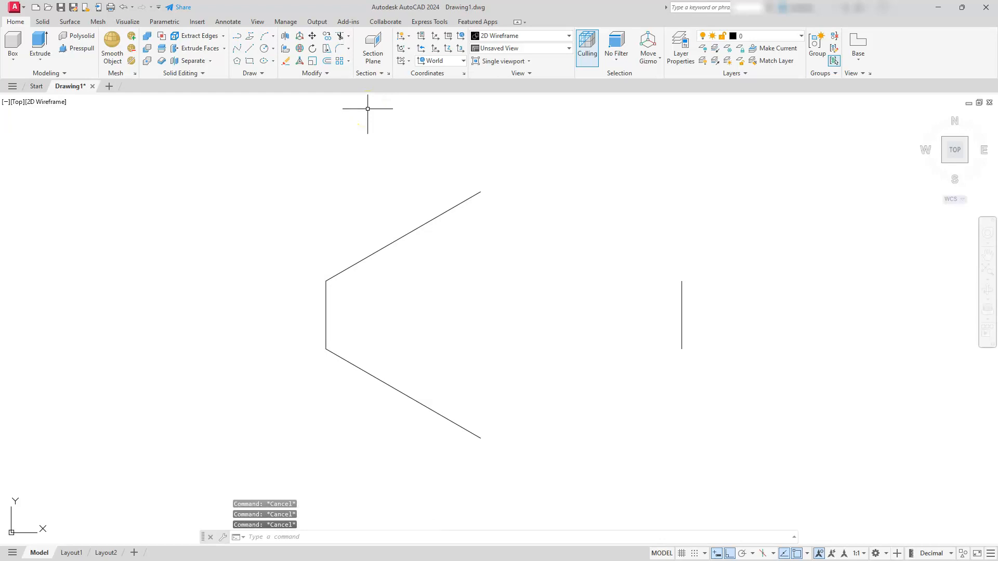
Fillet both angled lines to the offset vertical line with radius 0 in Multiple mode, closing the profile with sharp corners.
click(338, 50)
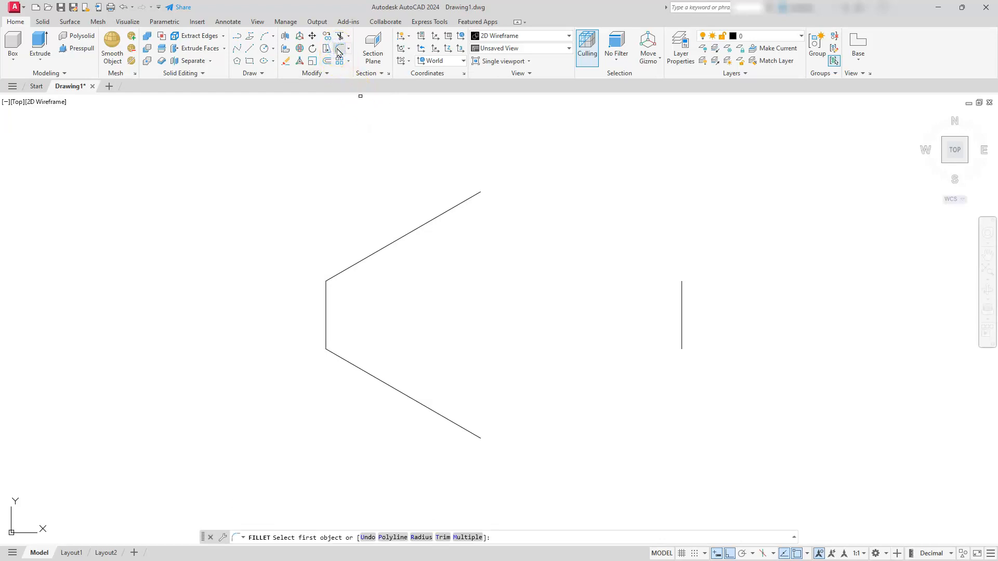
click(422, 537)
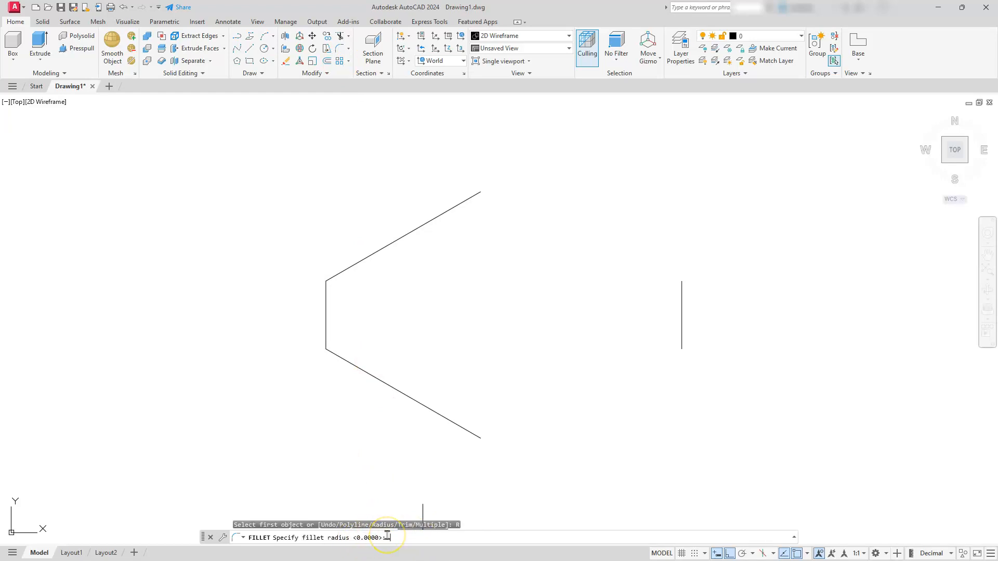
key(Return)
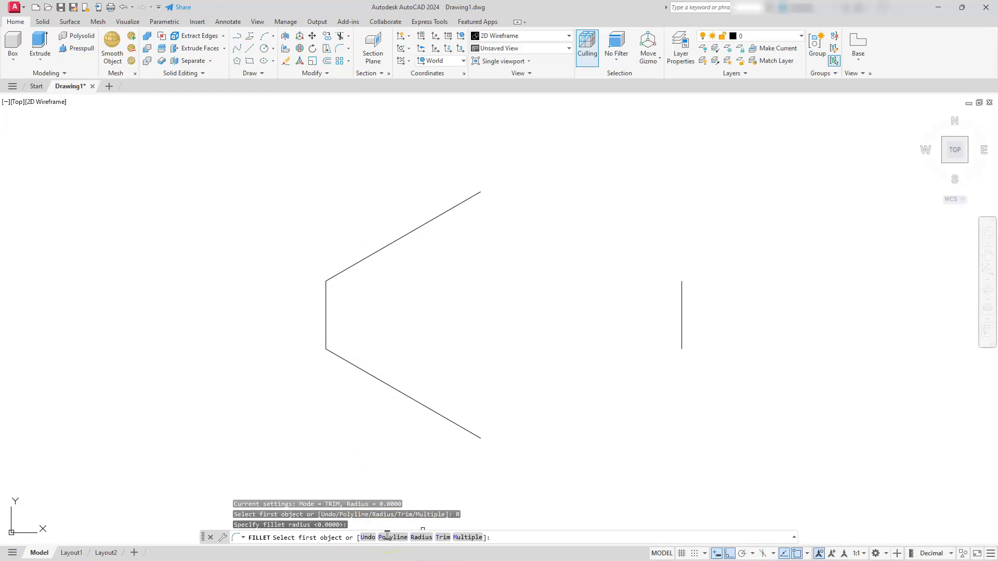
click(460, 537)
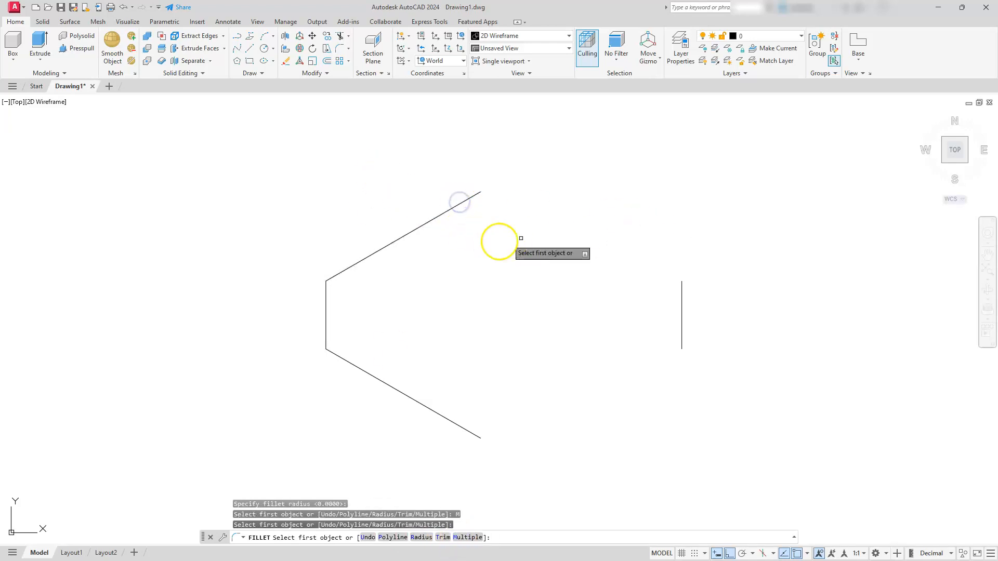
click(440, 216)
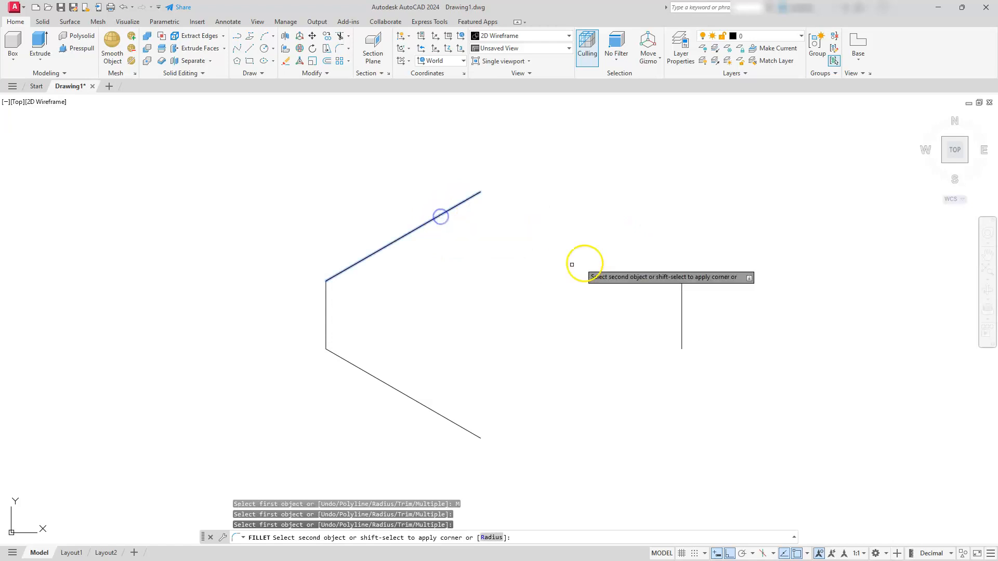
click(682, 307)
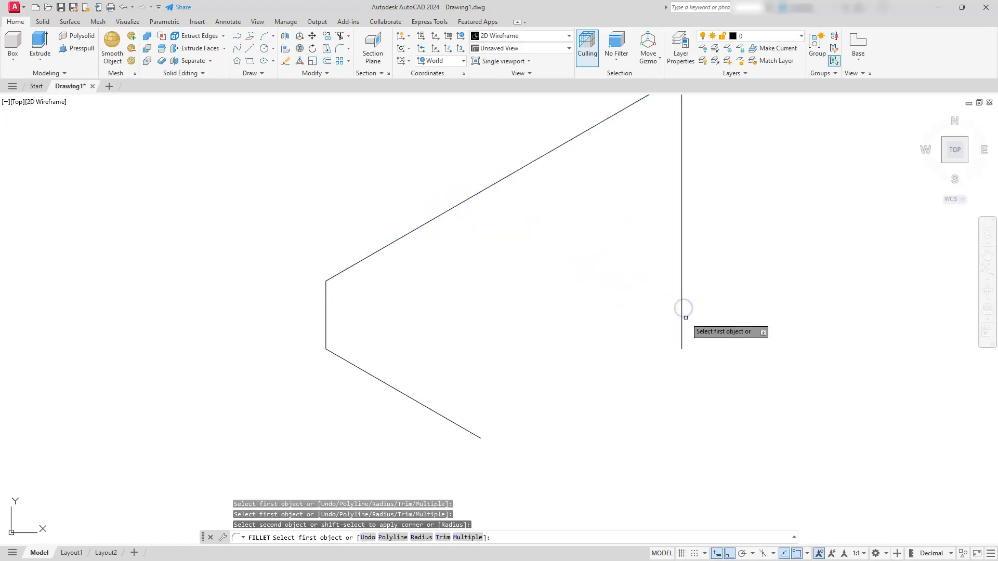
click(682, 316)
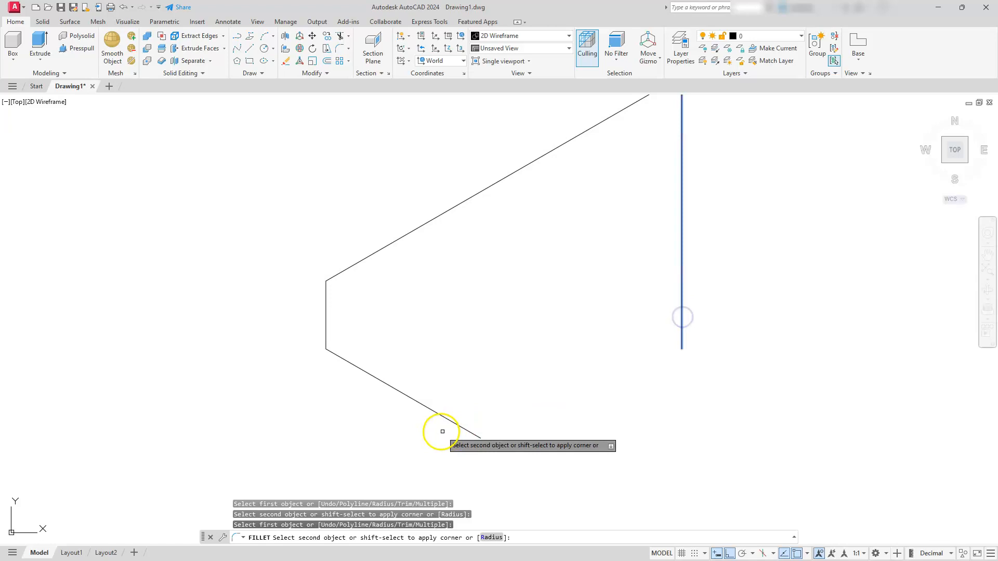
click(459, 425)
scroll(468, 322, down, 2)
key(Escape)
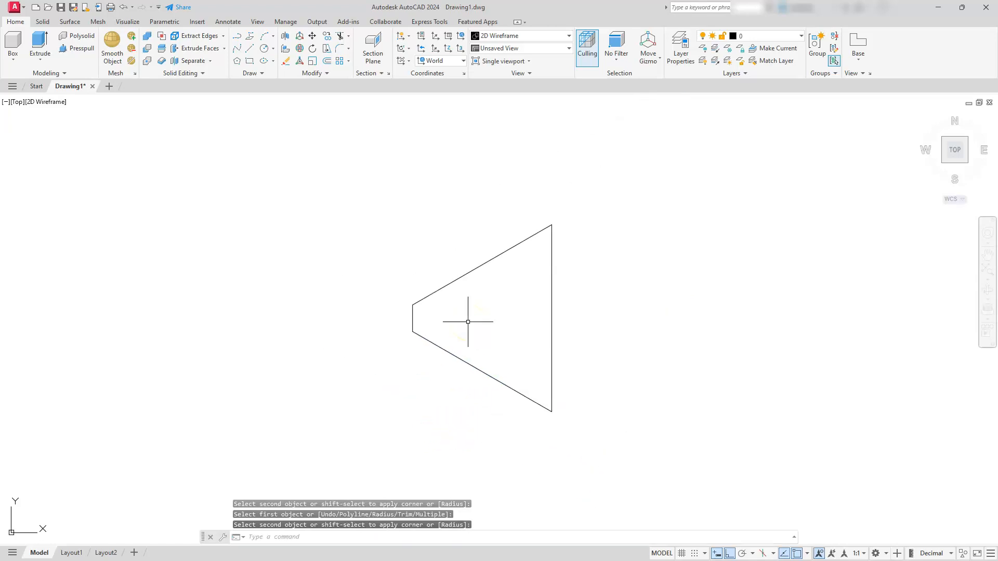
Join the four lines of the trapezoidal profile into a single closed polyline.
click(363, 453)
click(696, 237)
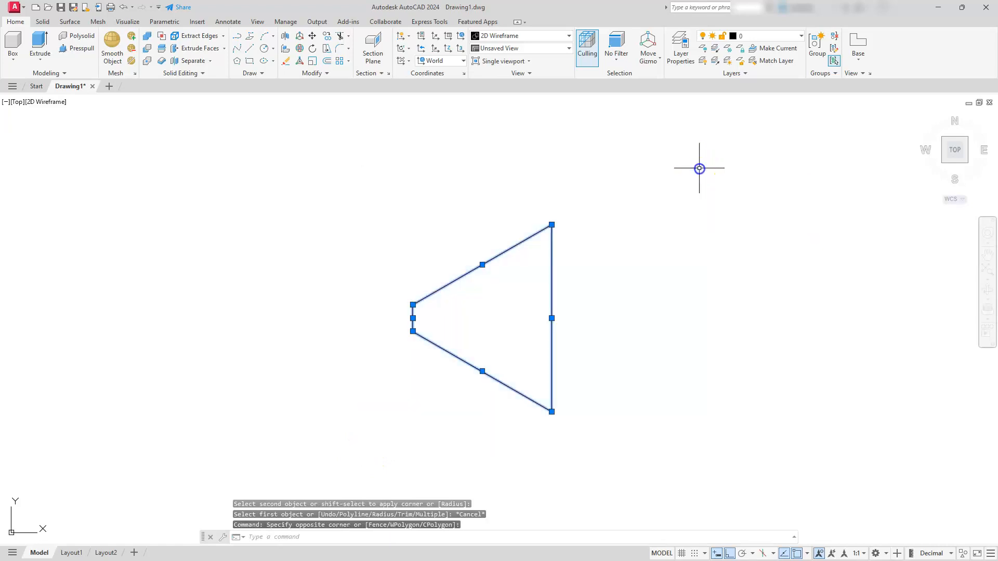
click(319, 74)
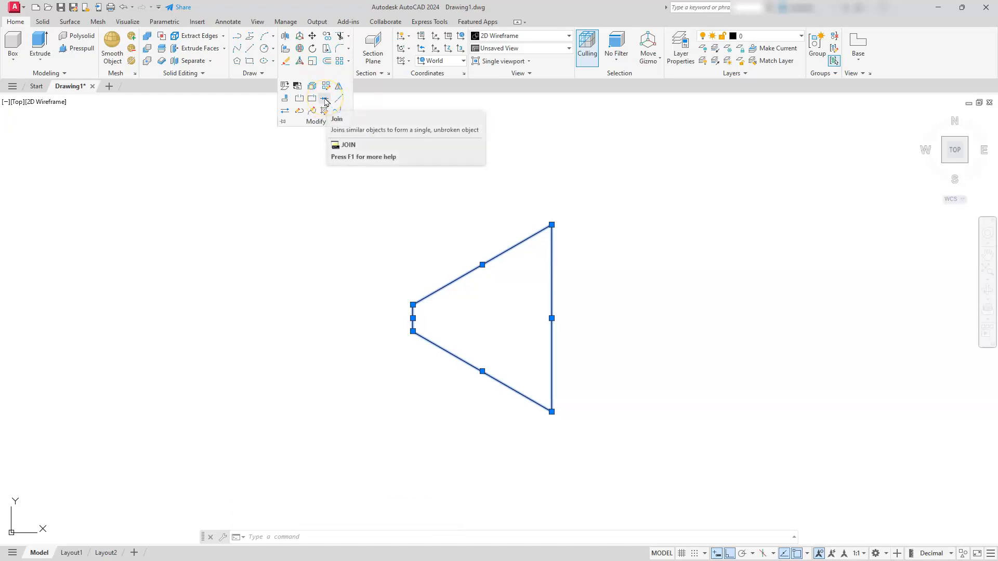
click(325, 100)
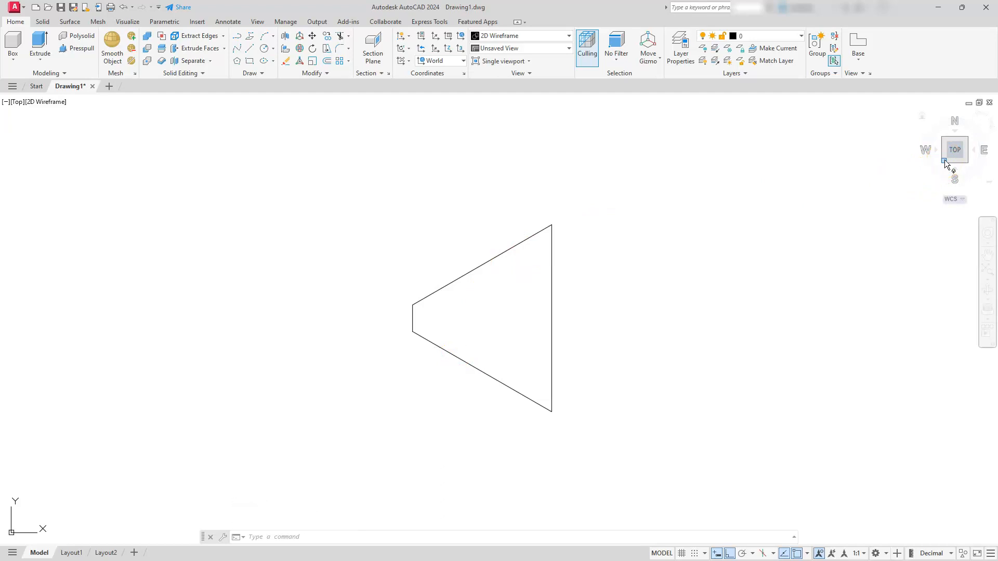
Switch to the SW Isometric view and draw a circle of diameter .25 beside the thread profile.
click(944, 160)
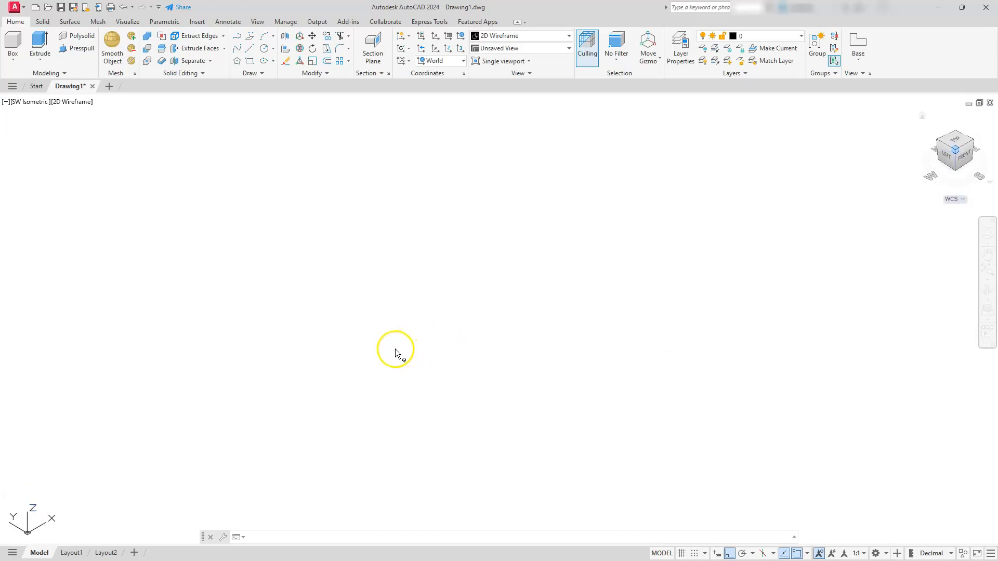
scroll(417, 338, up, 2)
scroll(417, 339, down, 5)
middle_drag(415, 338, 540, 265)
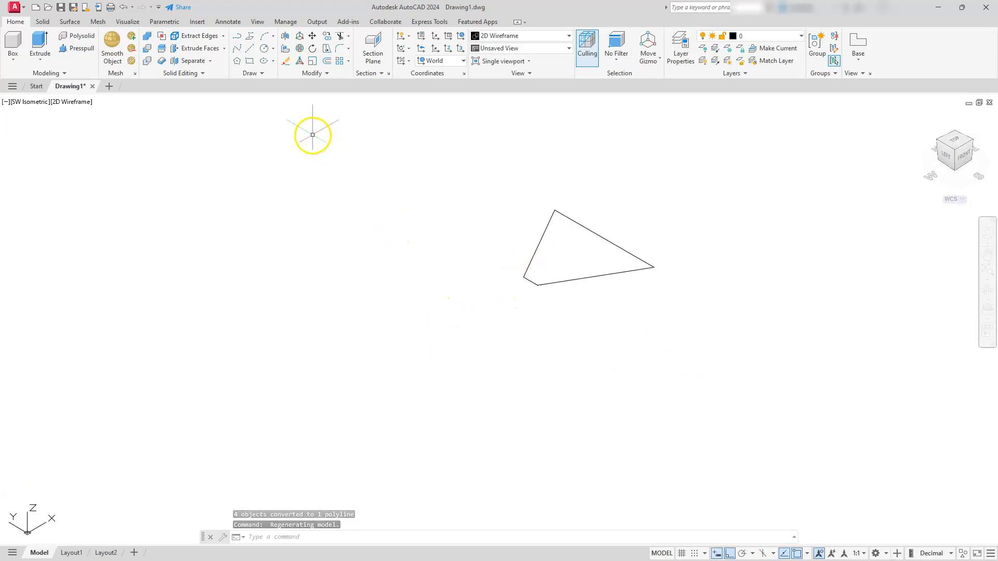
click(273, 48)
click(286, 83)
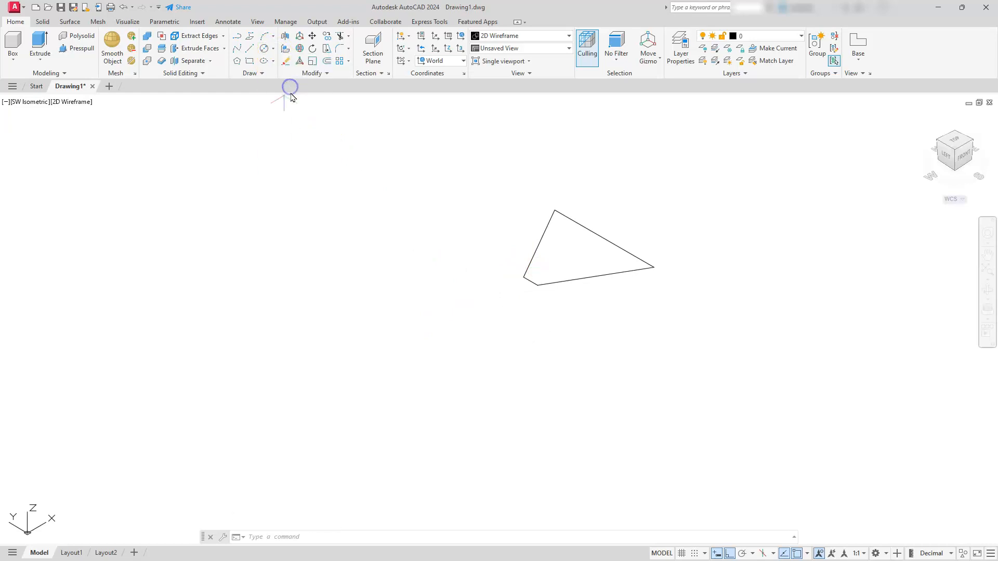
click(328, 351)
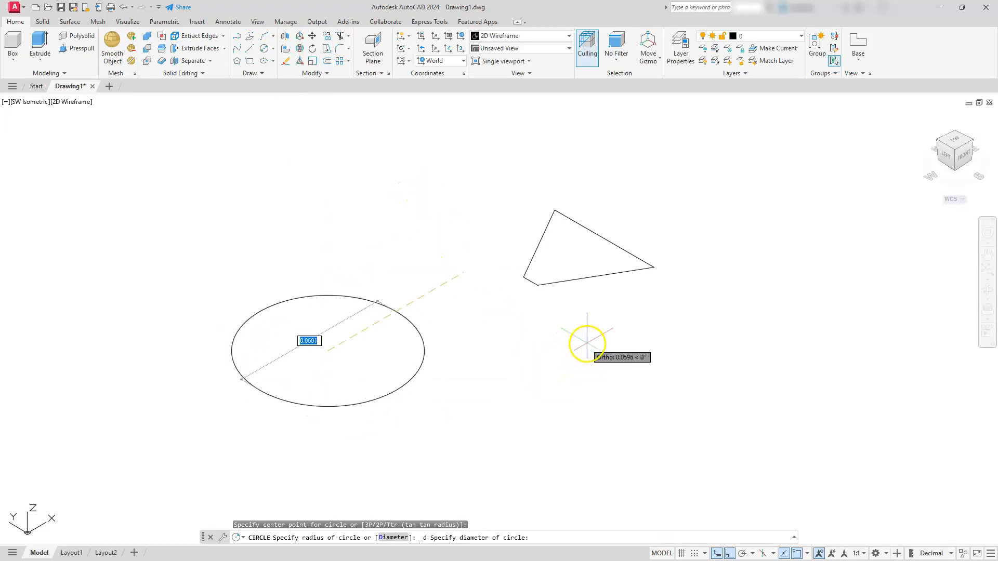
key(BackSpace)
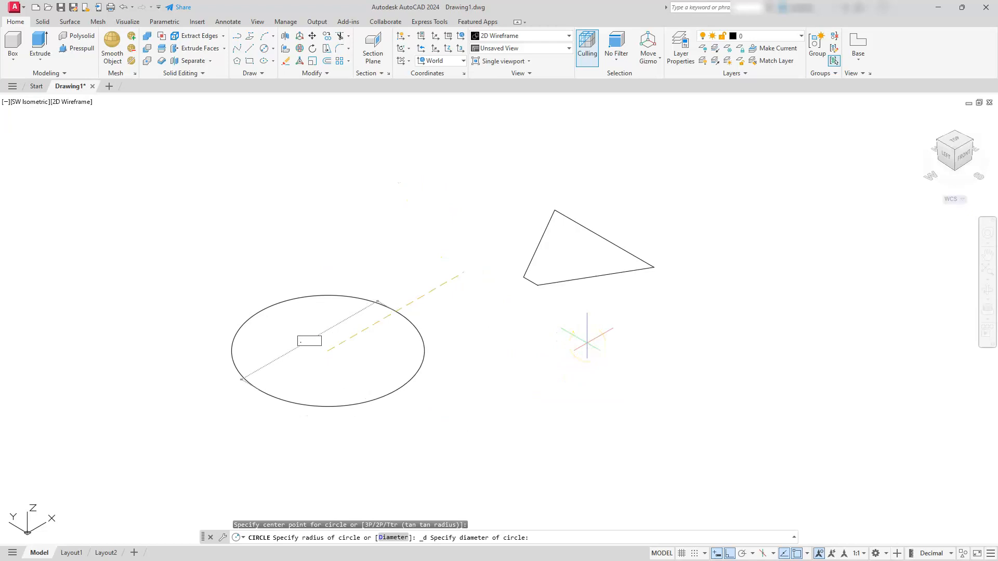
text(.25)
key(Return)
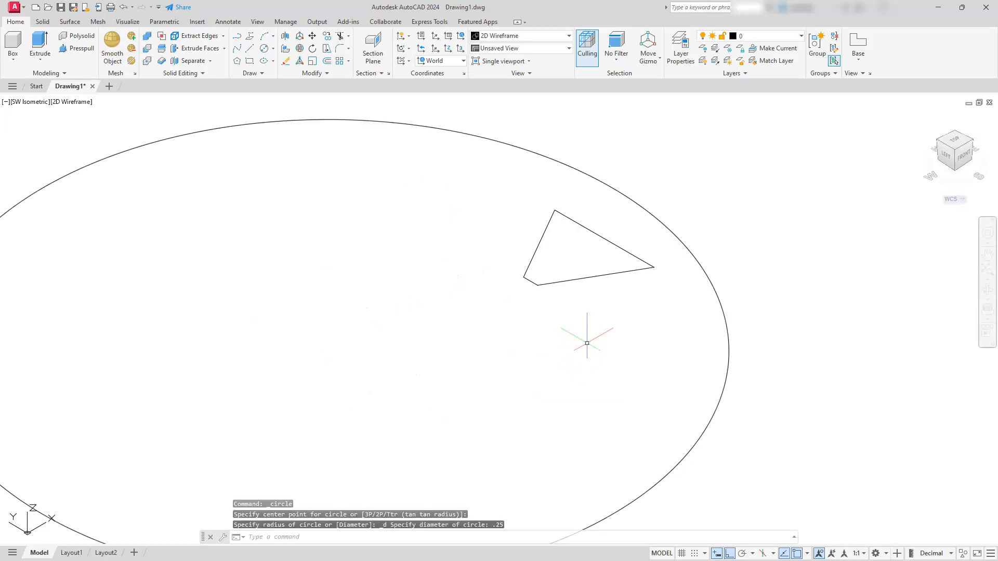
Move the thread profile from the midpoint of its long side to the circle's nearest quadrant point.
scroll(587, 375, up, 3)
scroll(586, 392, down, 3)
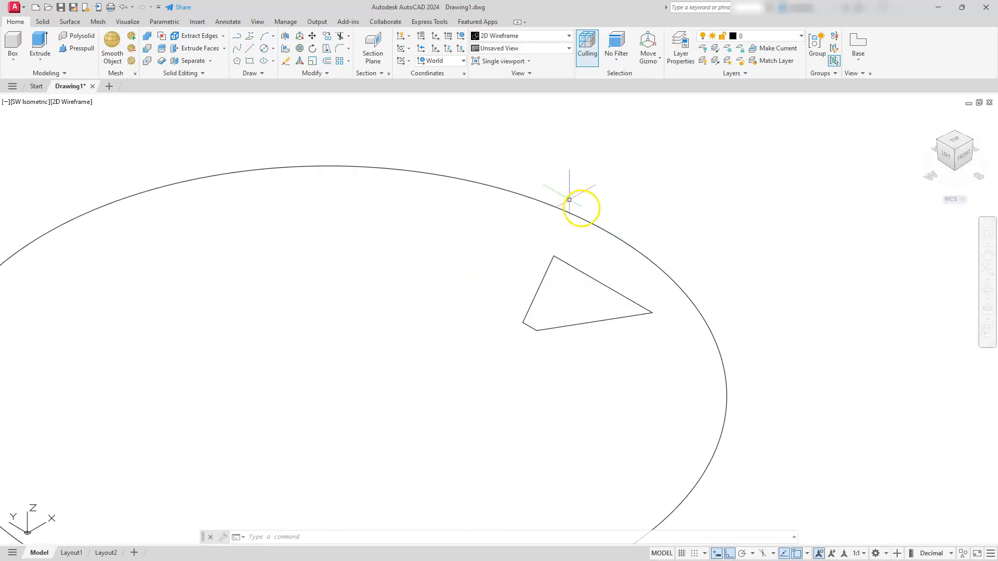
click(314, 37)
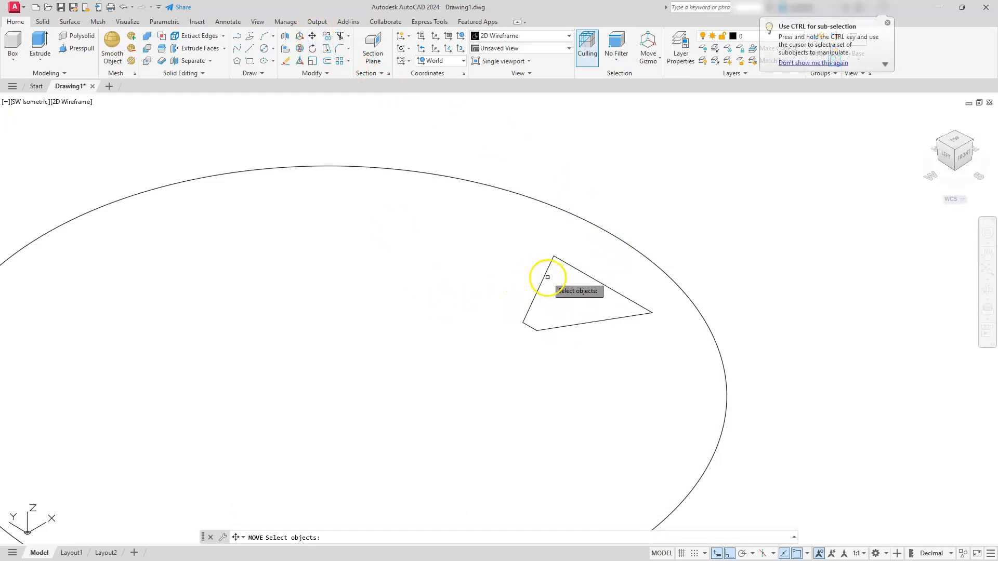
click(546, 276)
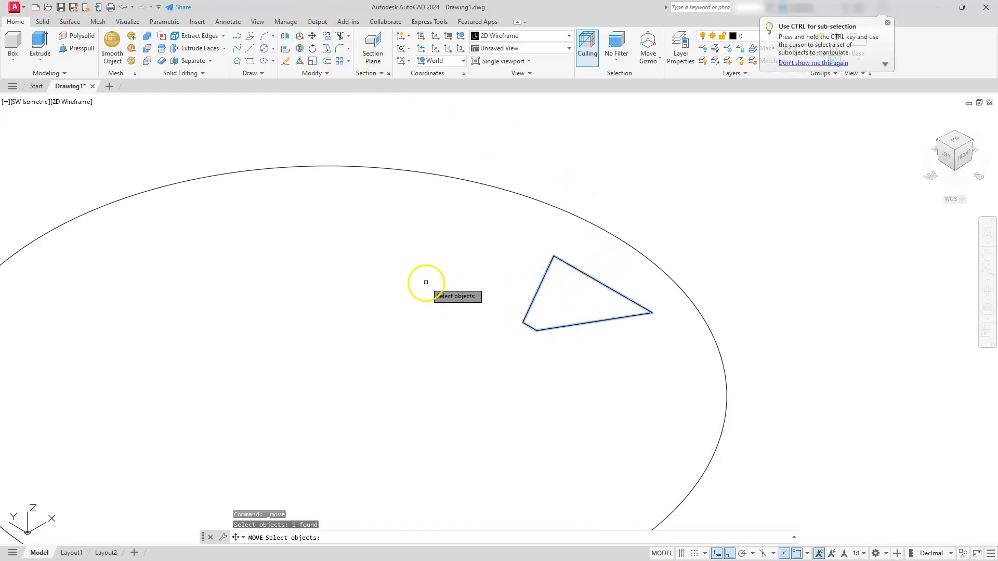
key(Return)
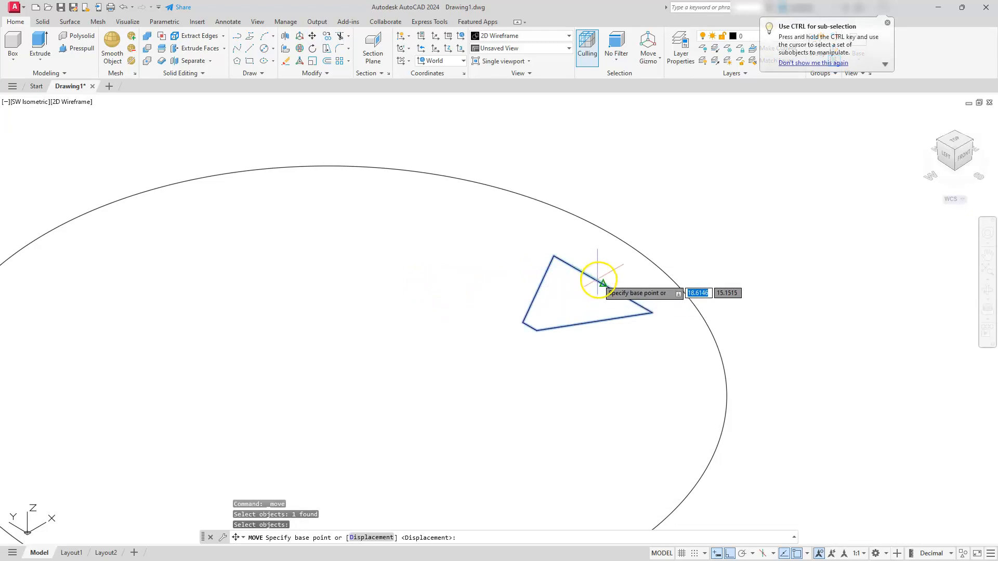
click(602, 283)
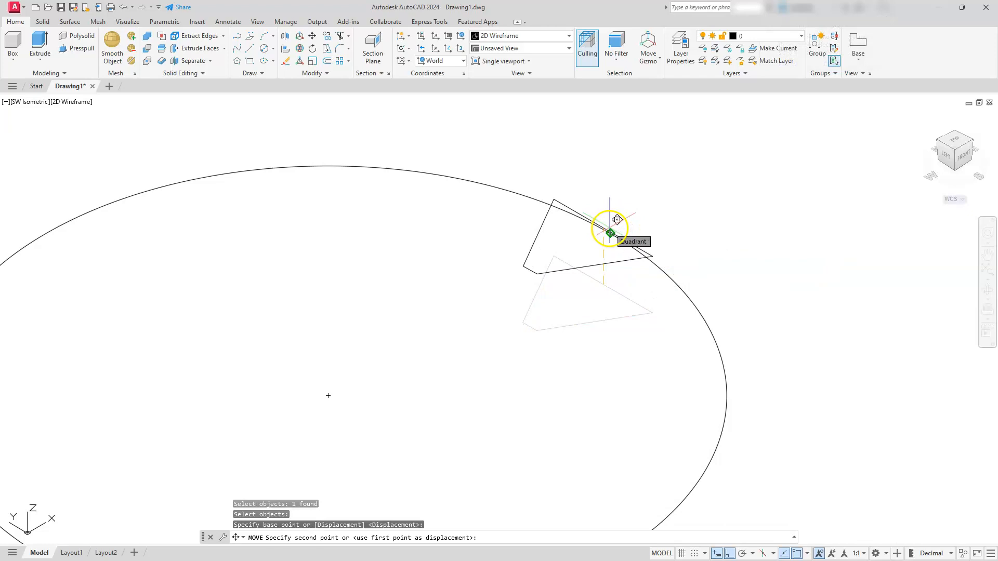
click(808, 553)
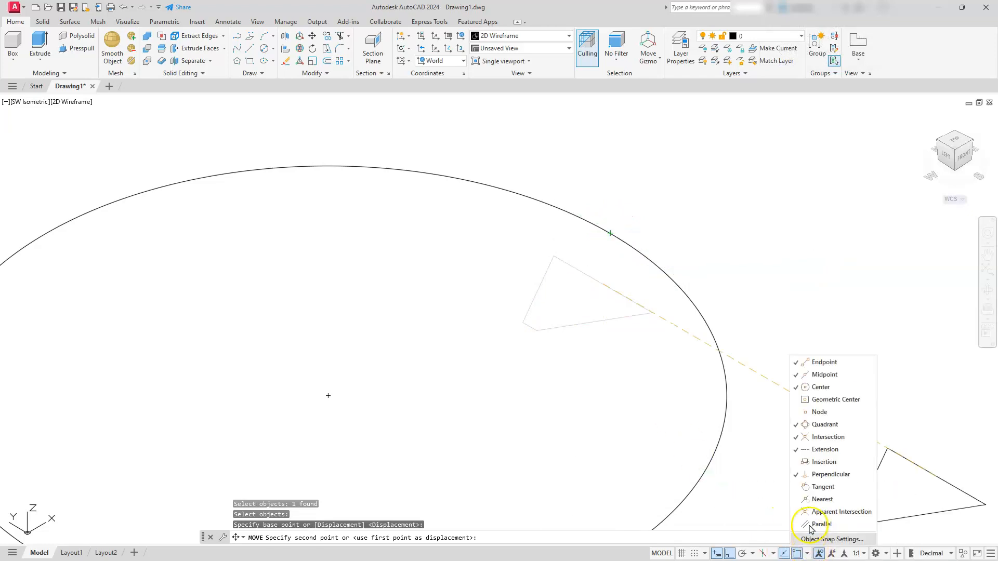
click(613, 239)
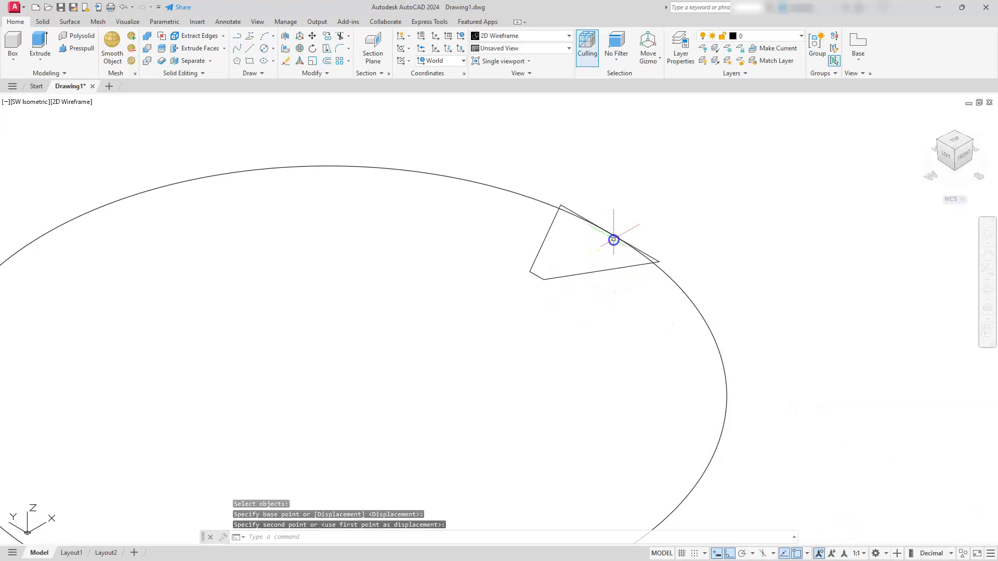
Copy the circle straight up along the Z axis, well clear of the original circle and thread profile.
scroll(613, 242, down, 8)
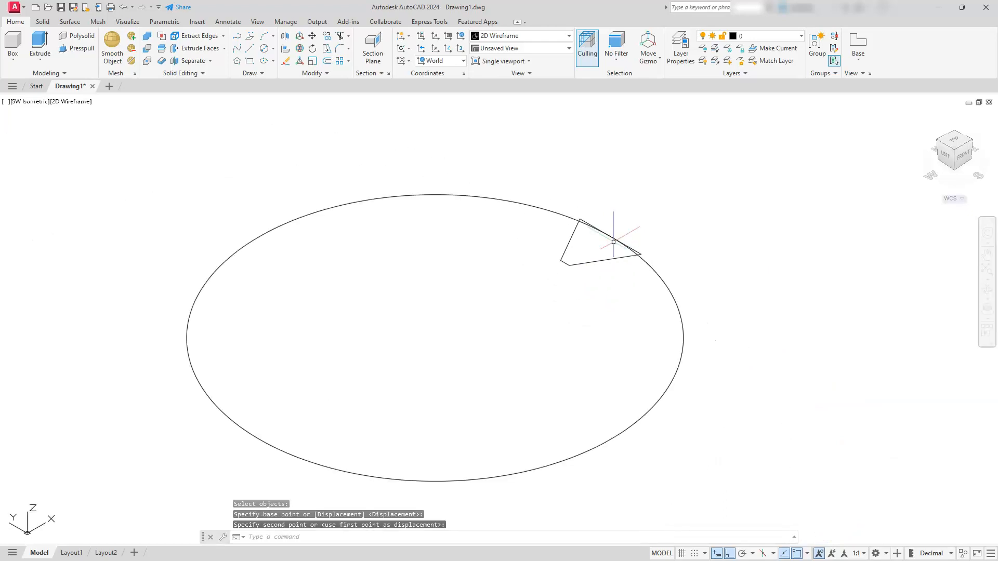
scroll(613, 254, down, 2)
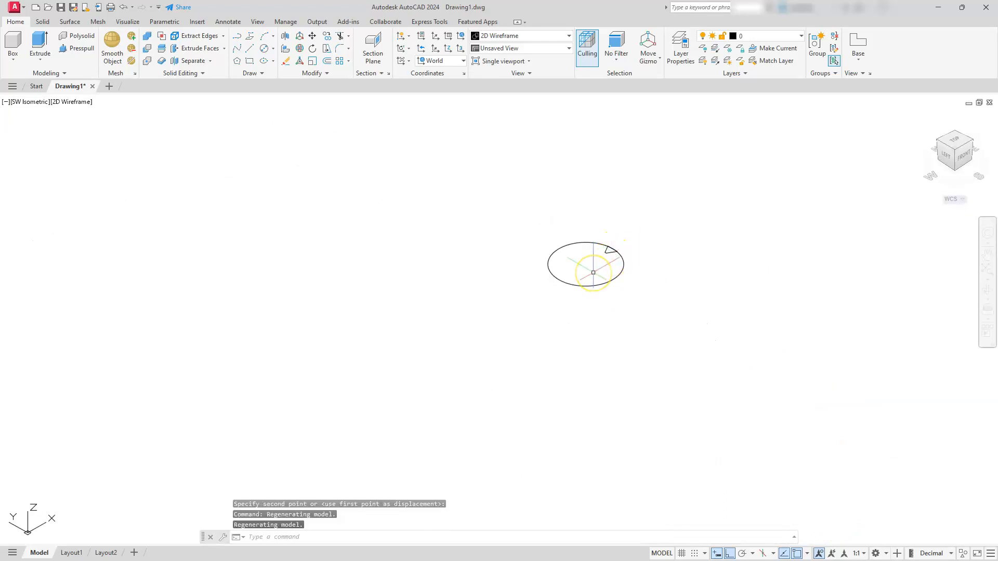
middle_drag(593, 272, 595, 323)
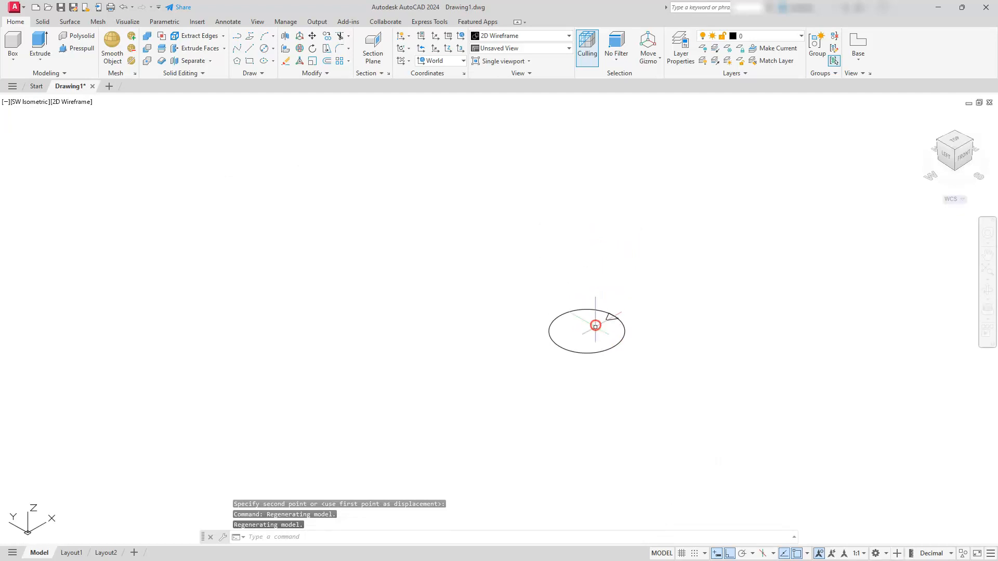
click(584, 325)
middle_drag(439, 379, 494, 347)
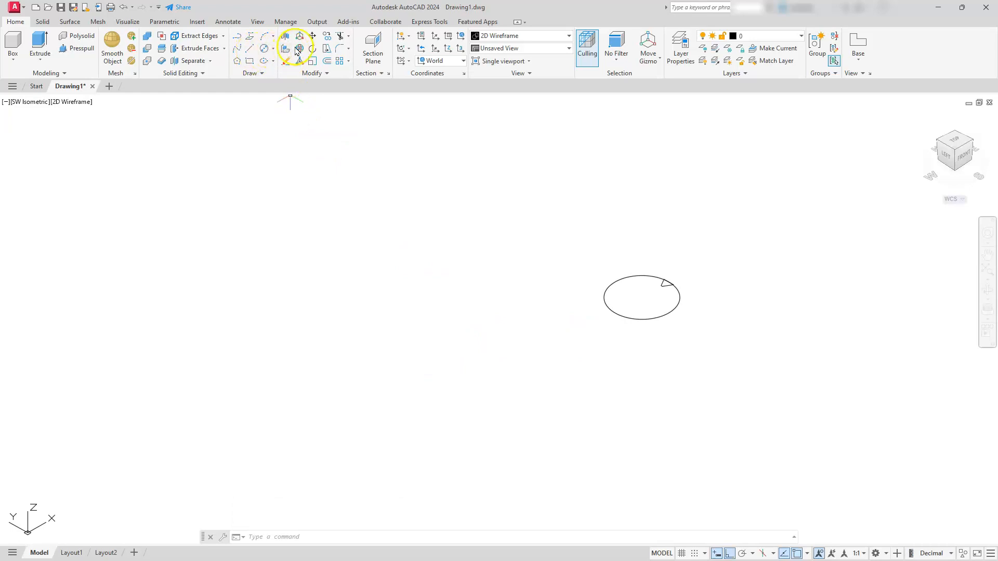
click(327, 38)
click(658, 317)
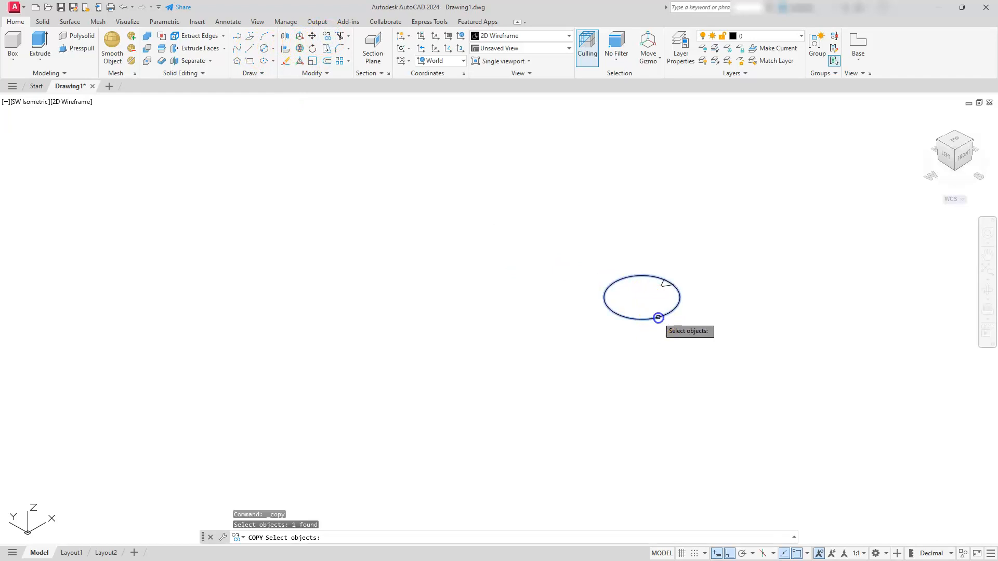
key(Return)
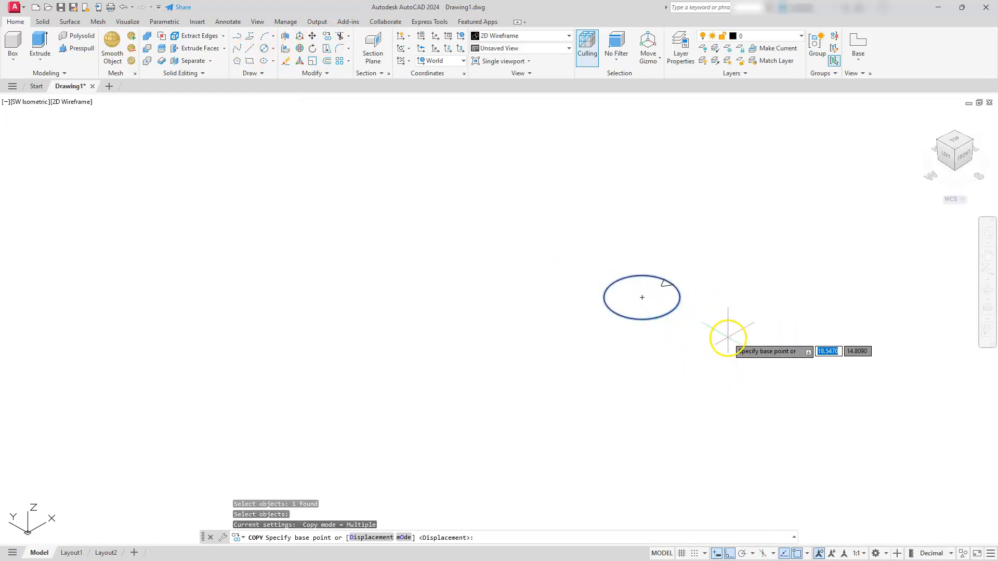
click(742, 350)
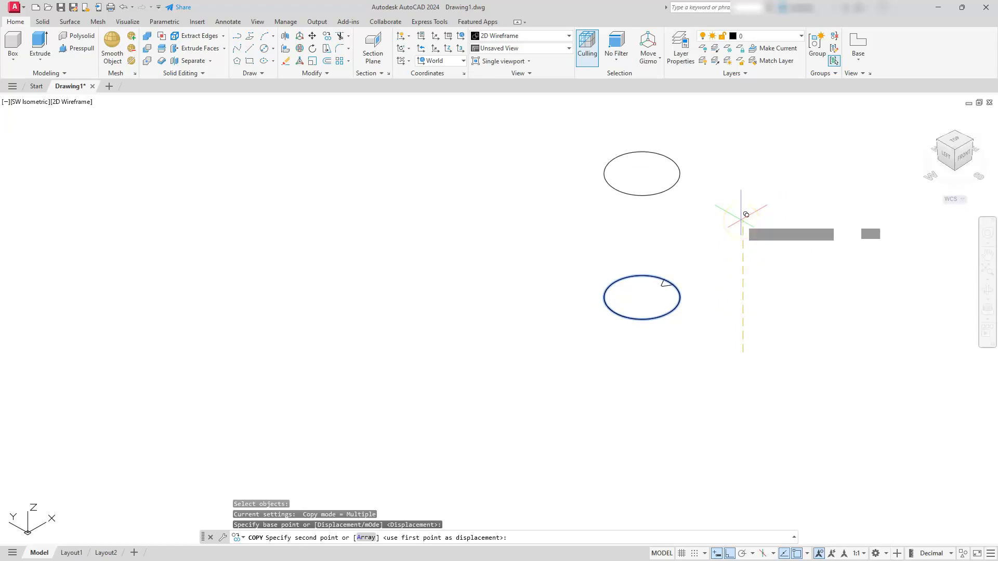
key(Return)
key(Escape)
key(Escape)
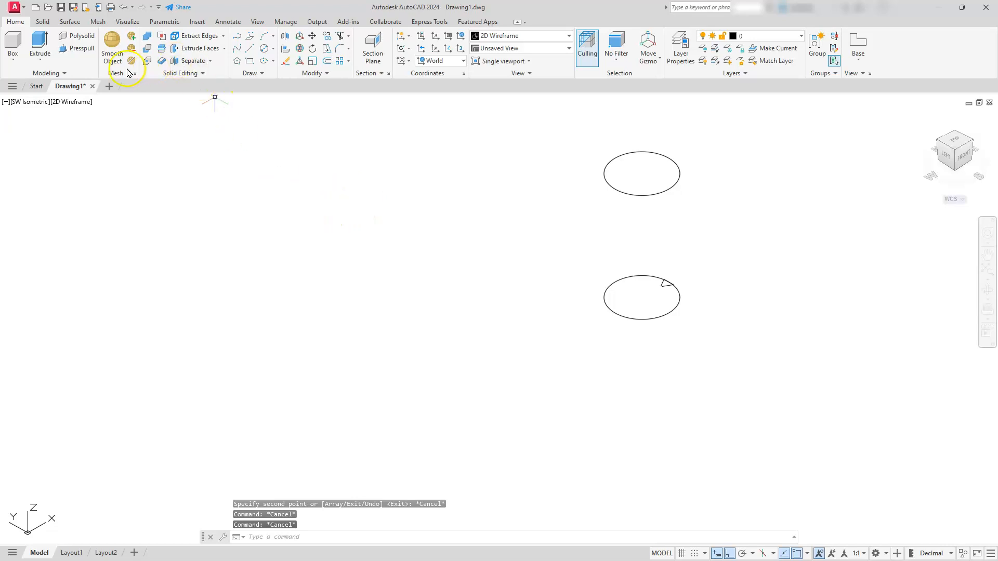
Extrude the upper circle upward to a height of 1 as a solid rod.
click(40, 42)
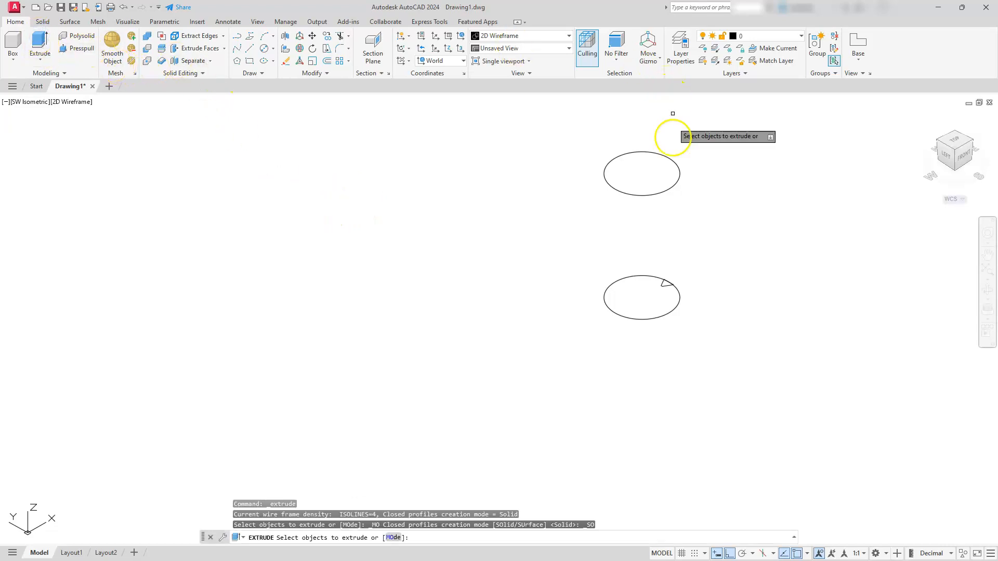
click(673, 185)
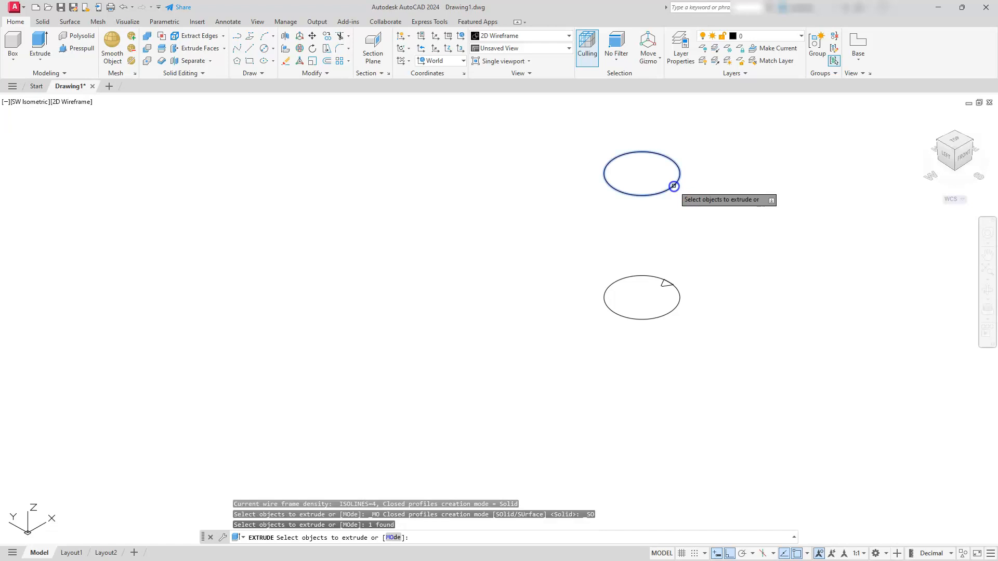
key(Return)
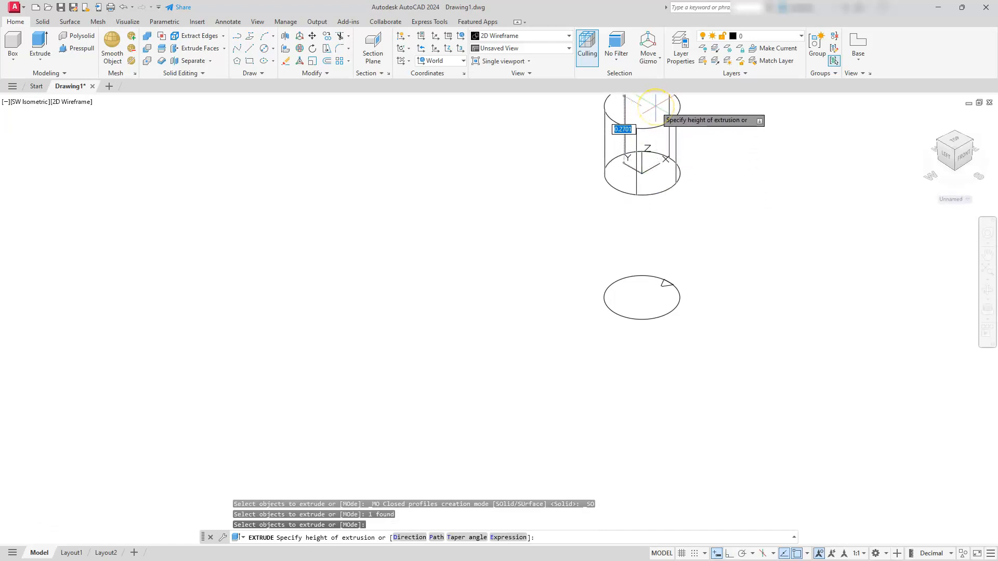
key(Return)
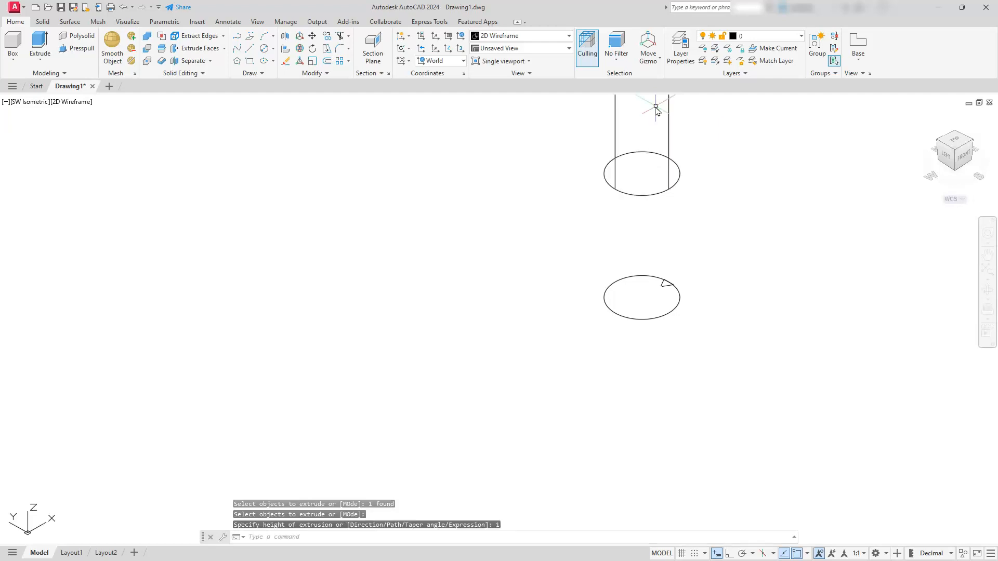
Chamfer the bottom and top circular edges of the rod with both distances set to .0313.
scroll(656, 107, down, 2)
mouse_move(659, 145)
middle_down()
mouse_move(619, 363)
mouse_move(510, 412)
mouse_move(466, 347)
mouse_move(500, 354)
middle_up()
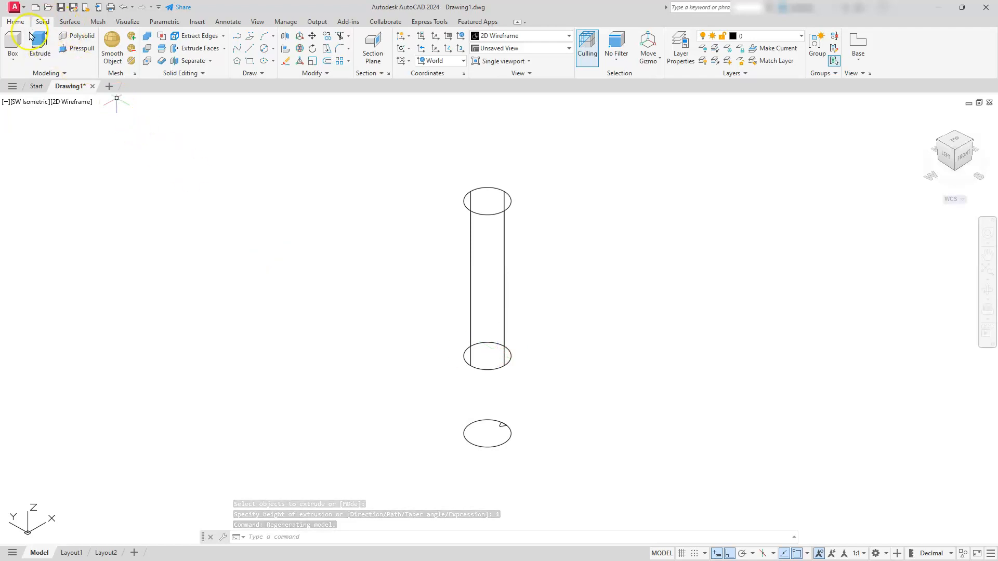
click(43, 22)
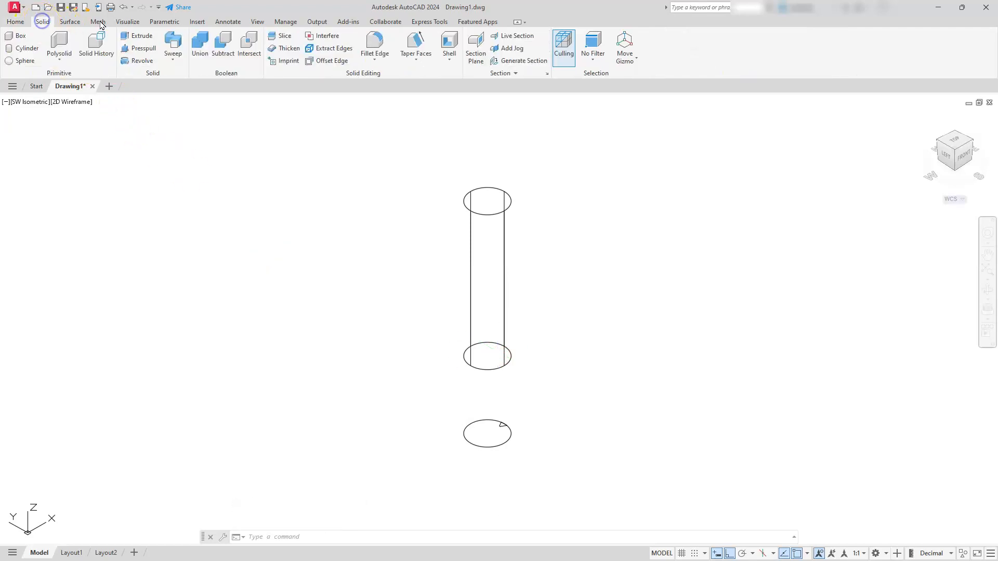
click(384, 64)
click(387, 99)
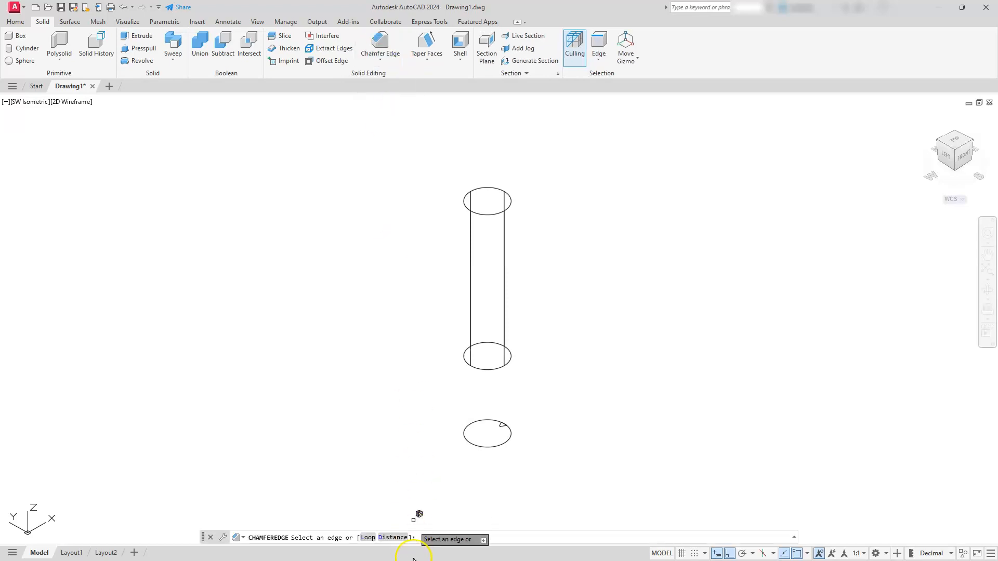
click(394, 538)
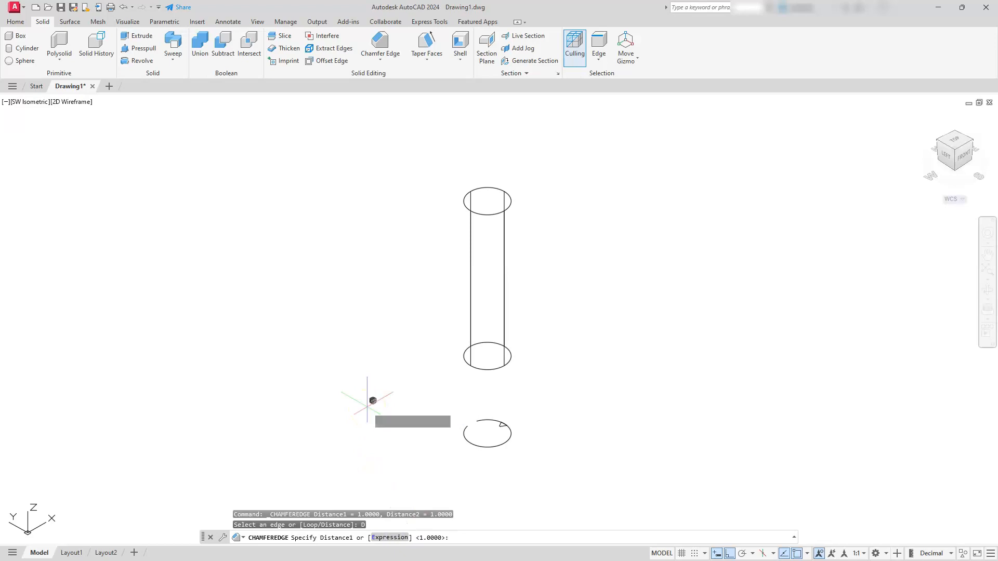
text(.0313)
key(Return)
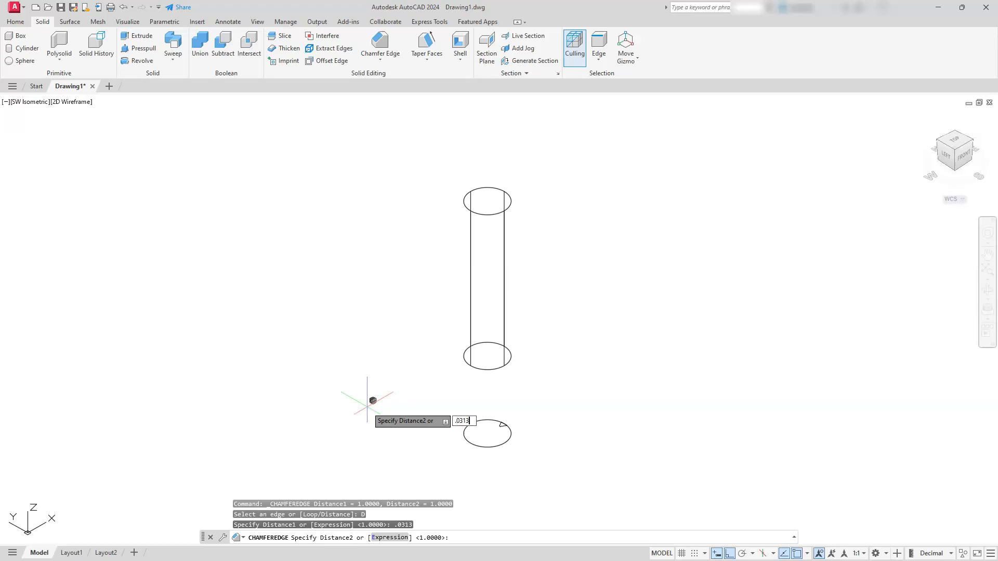
text(.0313)
key(Return)
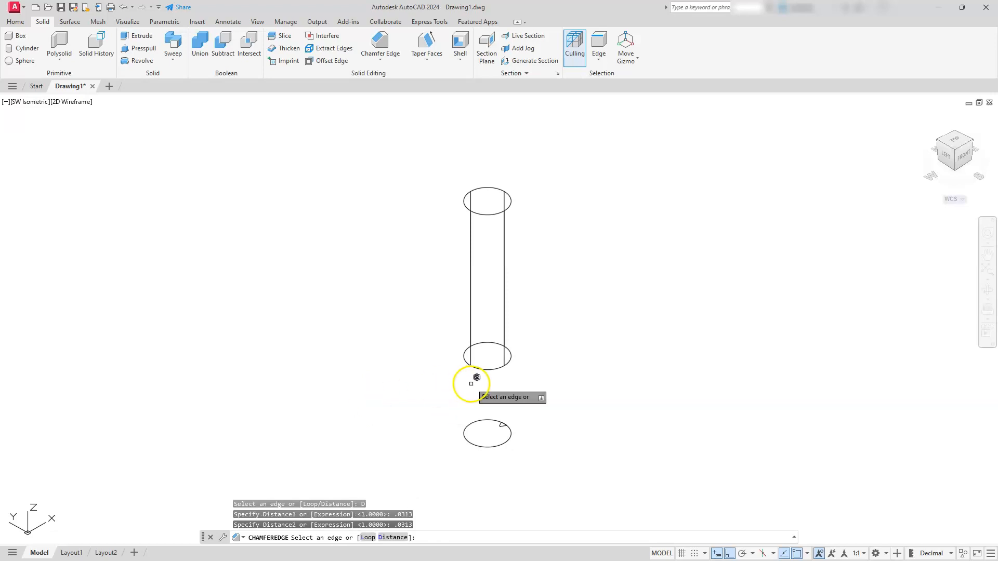
click(489, 369)
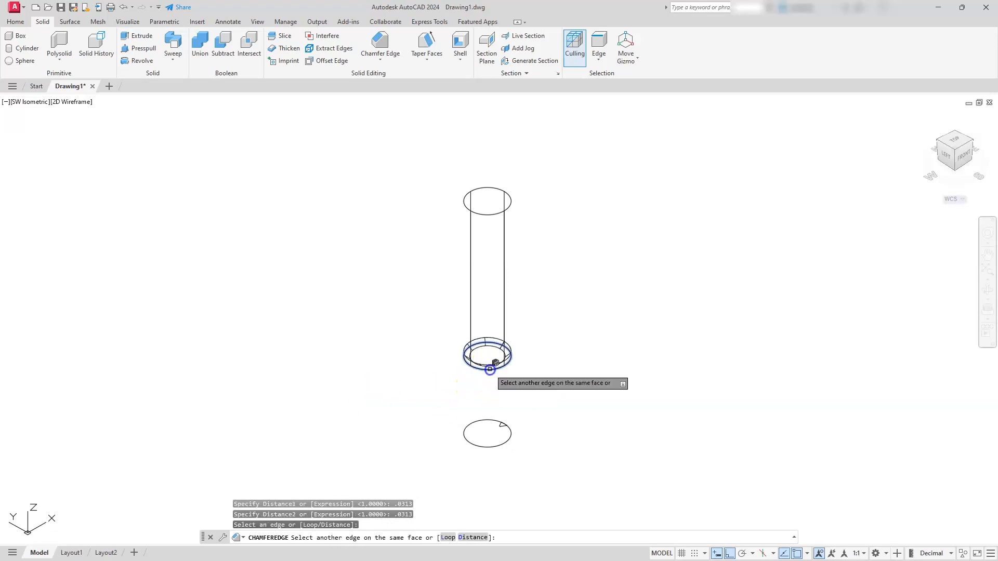
click(493, 211)
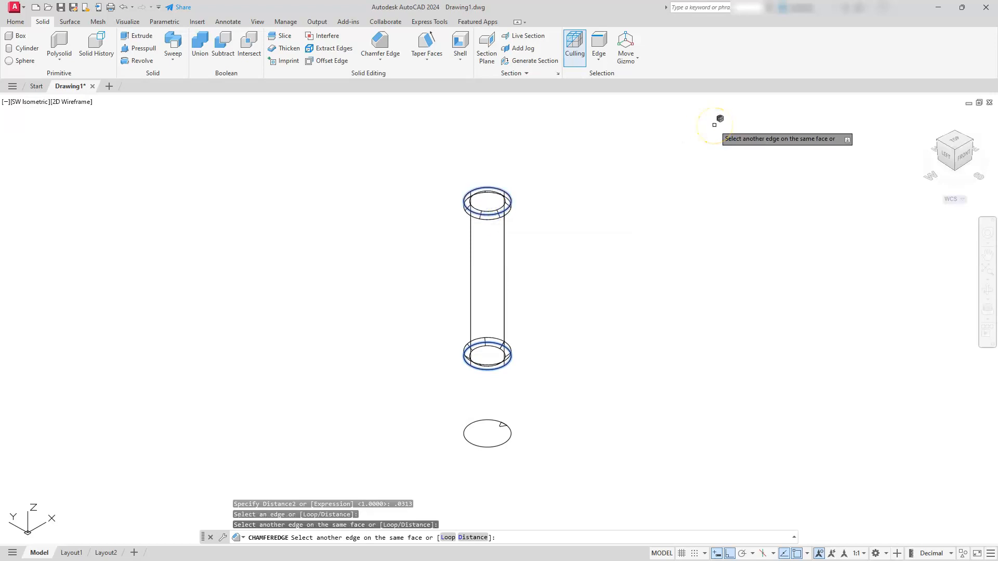
key(Return)
click(586, 161)
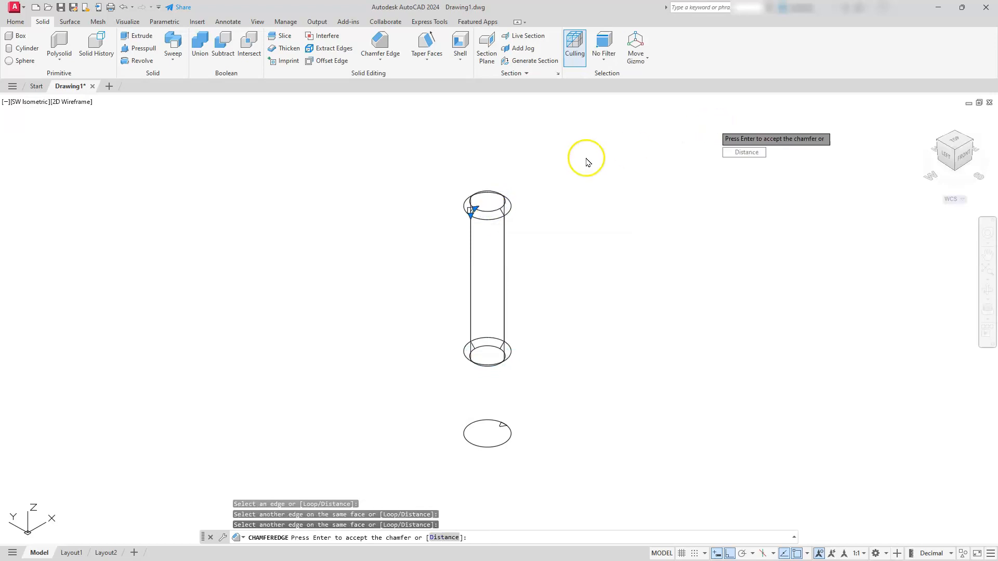
key(Return)
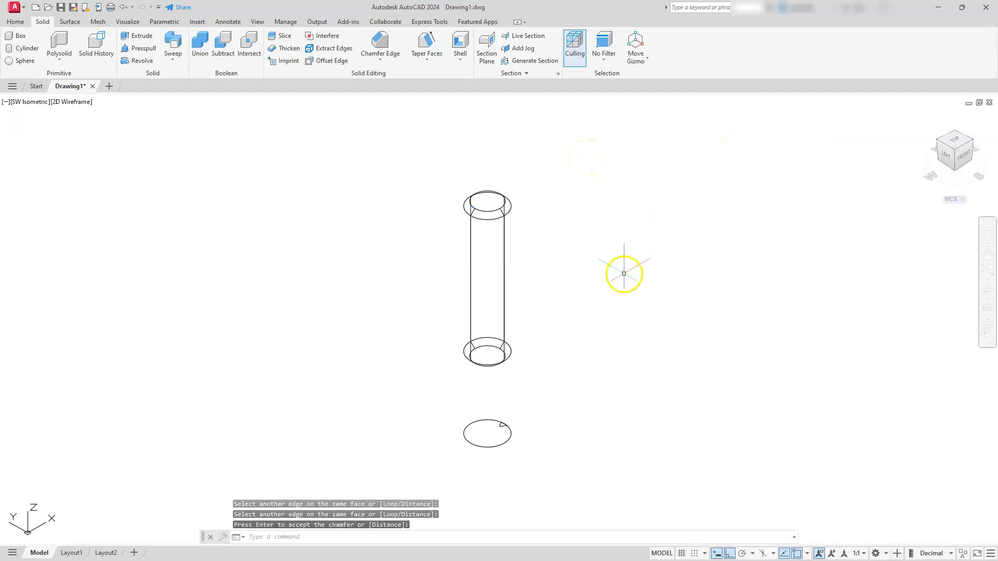
Change the viewport's visual style from 2D Wireframe to Wireframe.
scroll(485, 434, up, 5)
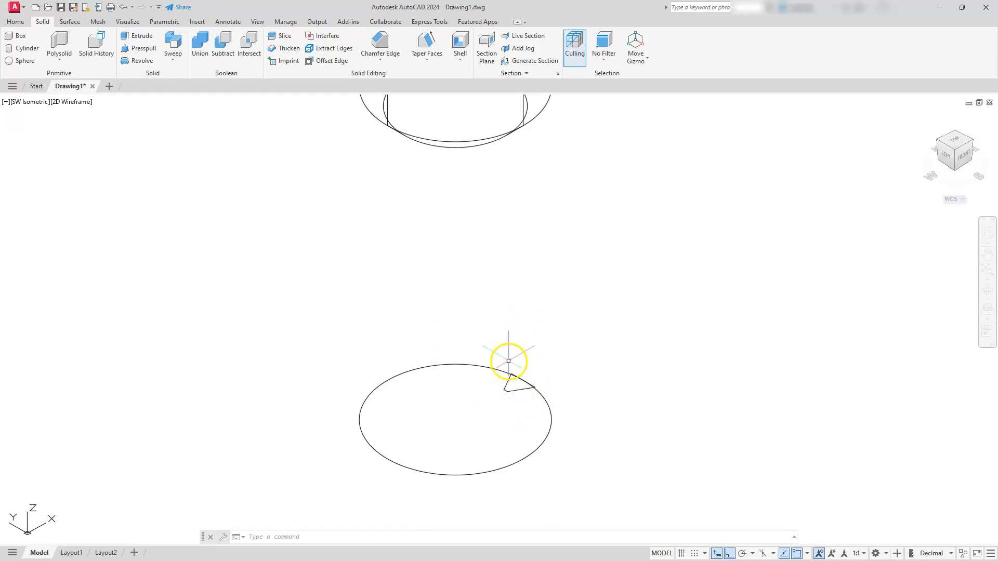
middle_drag(414, 384, 430, 314)
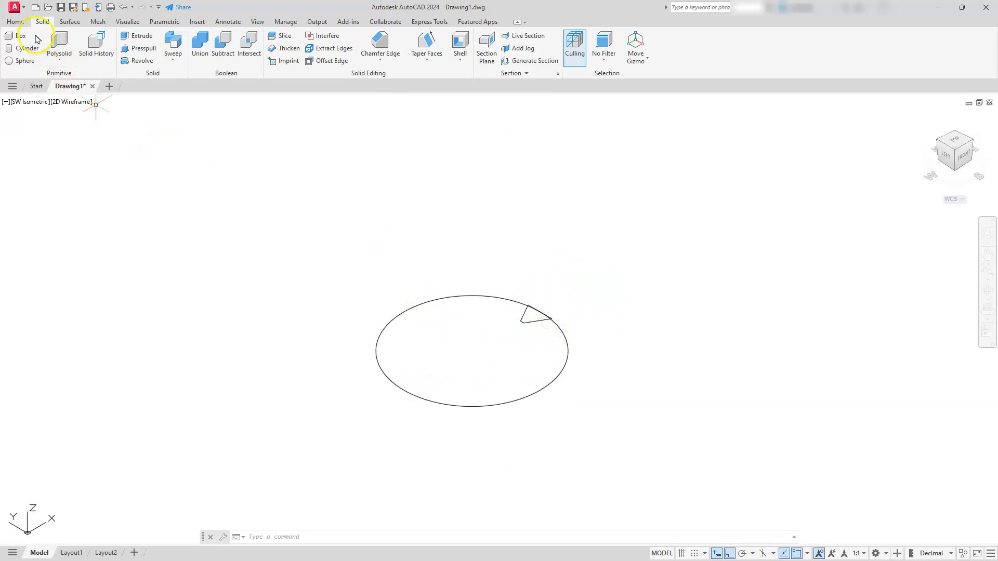
click(16, 22)
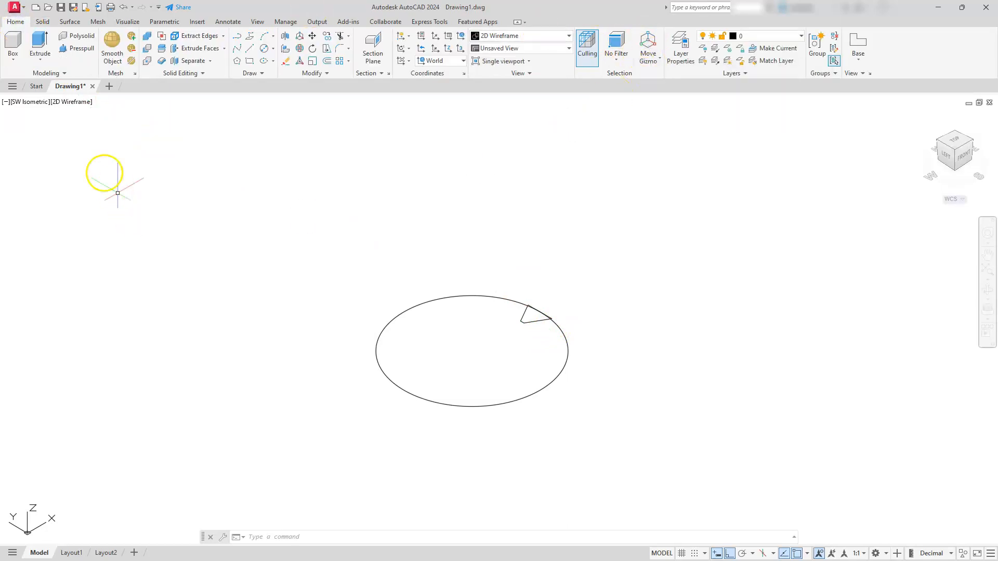
click(64, 102)
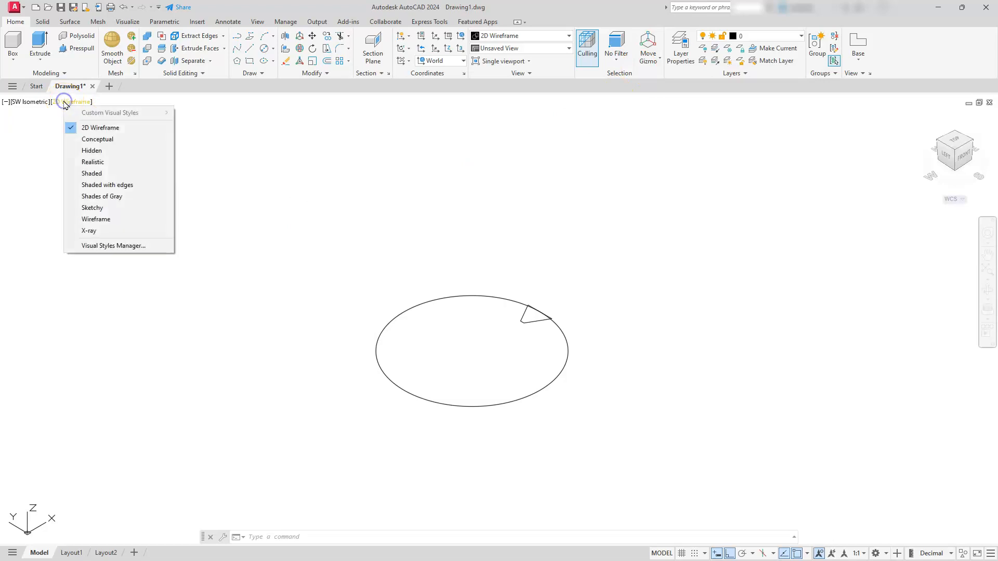
click(97, 218)
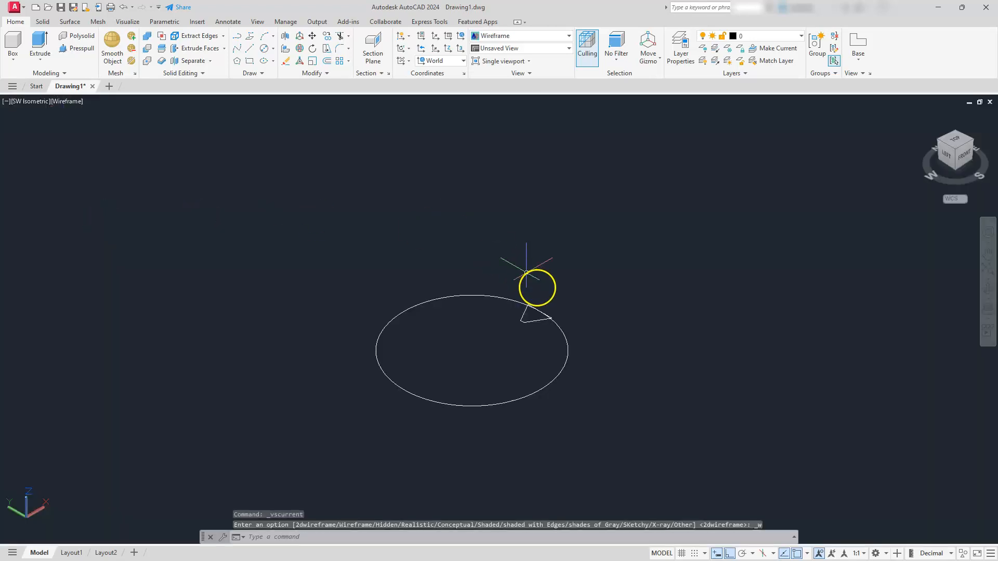
Rotate the thread profile 90 degrees about the X axis with the rotate gizmo so it stands upright.
click(526, 312)
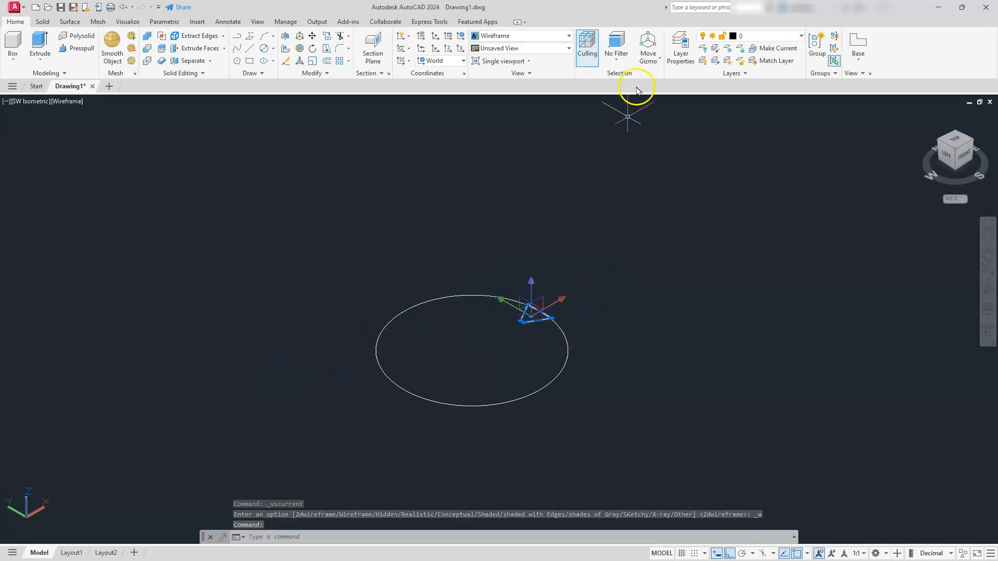
click(652, 60)
click(658, 97)
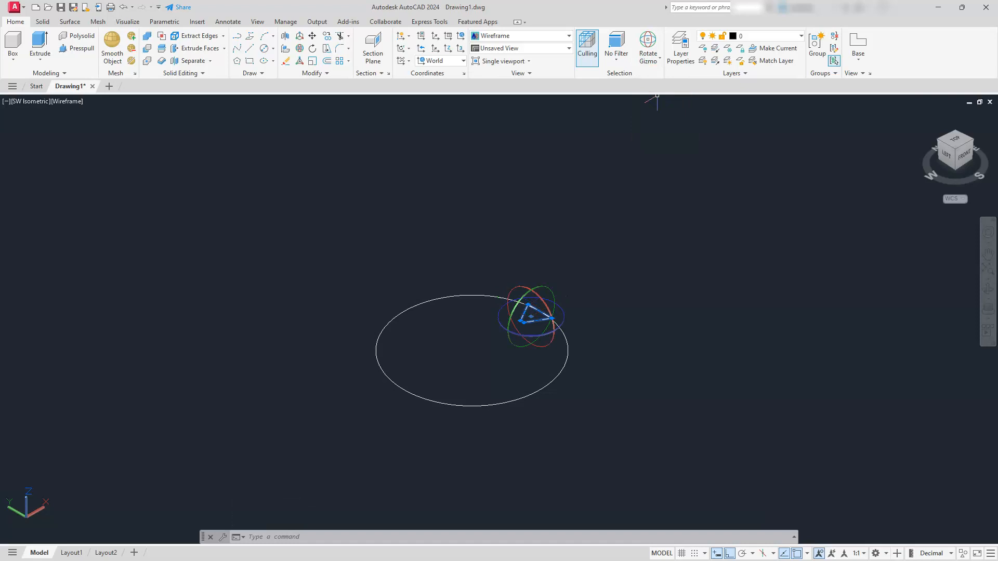
click(518, 290)
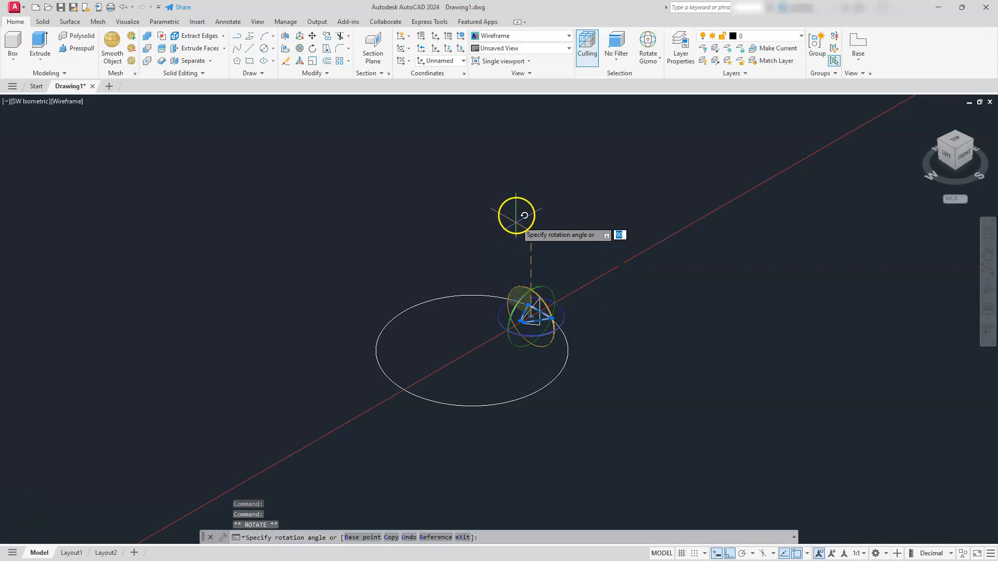
key(Return)
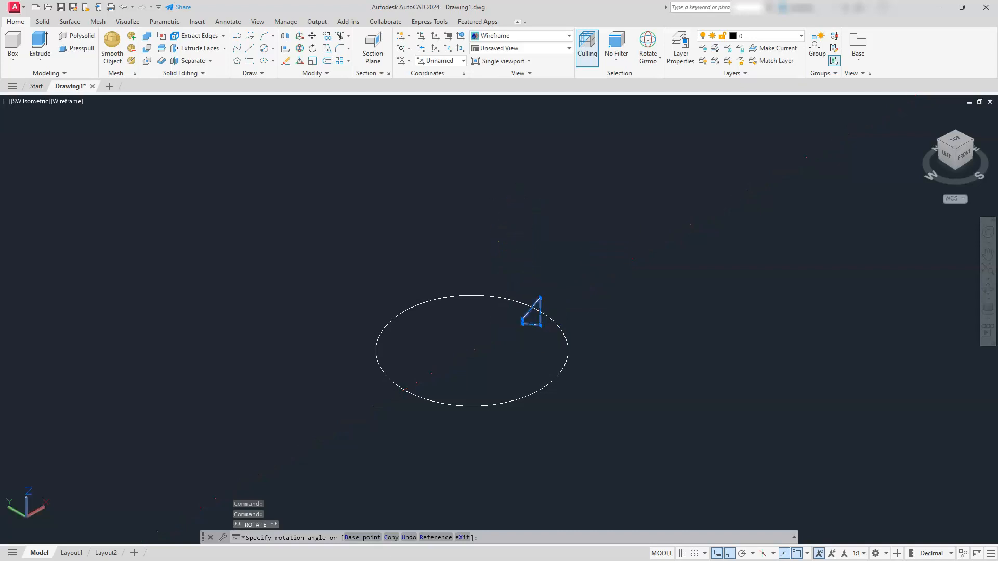
key(Escape)
key(Escape)
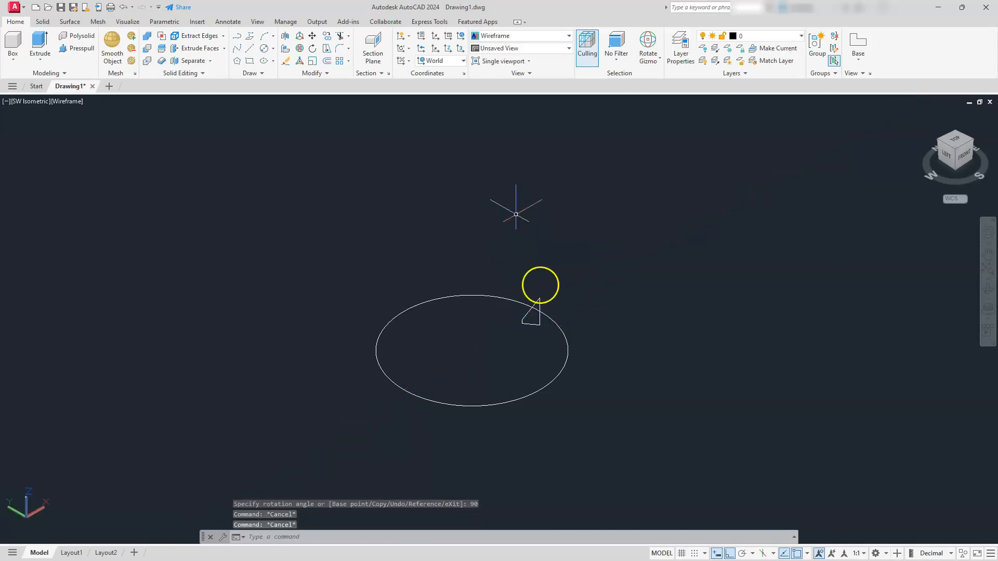
Start a helix at the lower circle's center, taking the base radius at the quadrant beside the thread profile and a top radius of 0.1250.
scroll(555, 330, down, 2)
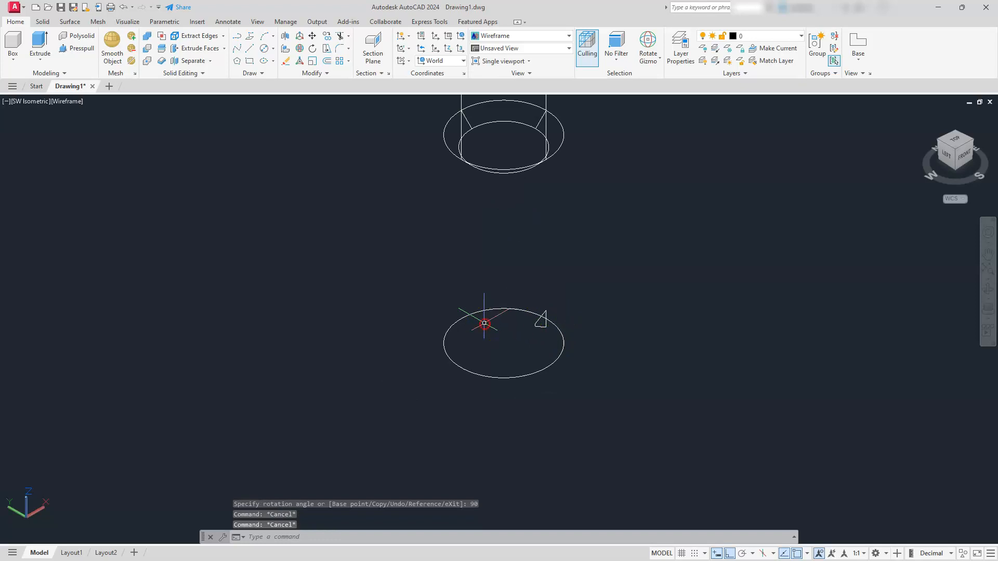
scroll(447, 318, down, 1)
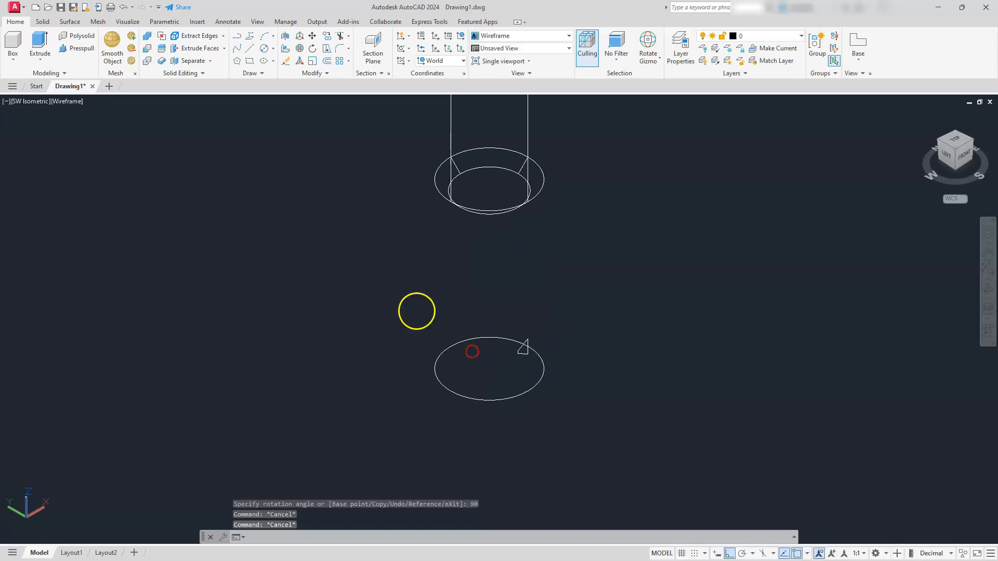
click(254, 73)
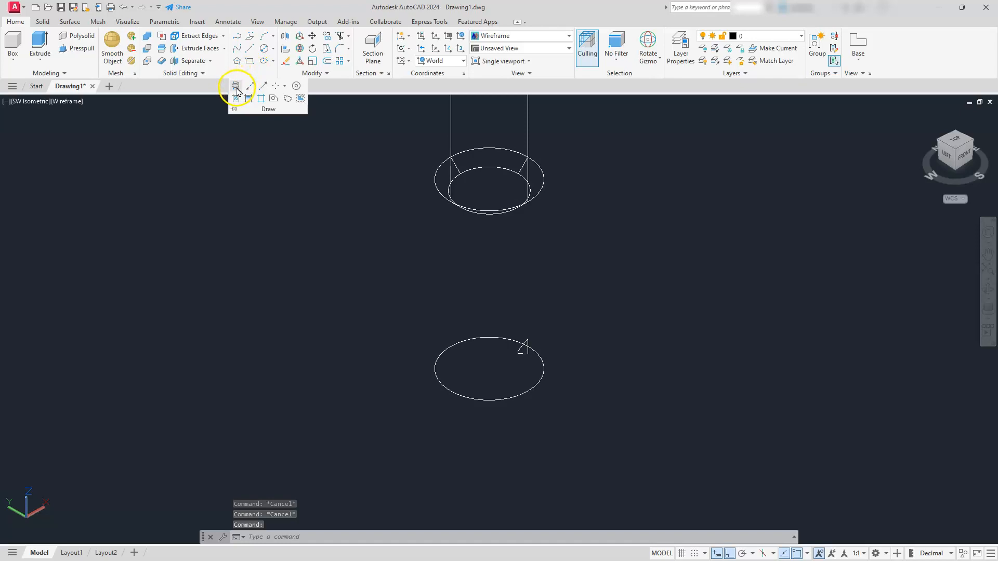
click(237, 87)
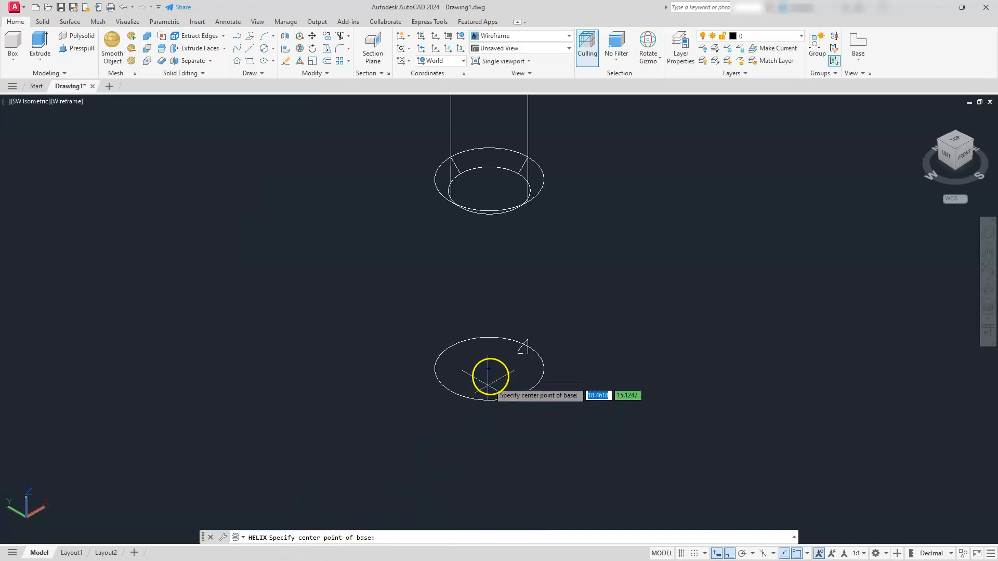
click(490, 369)
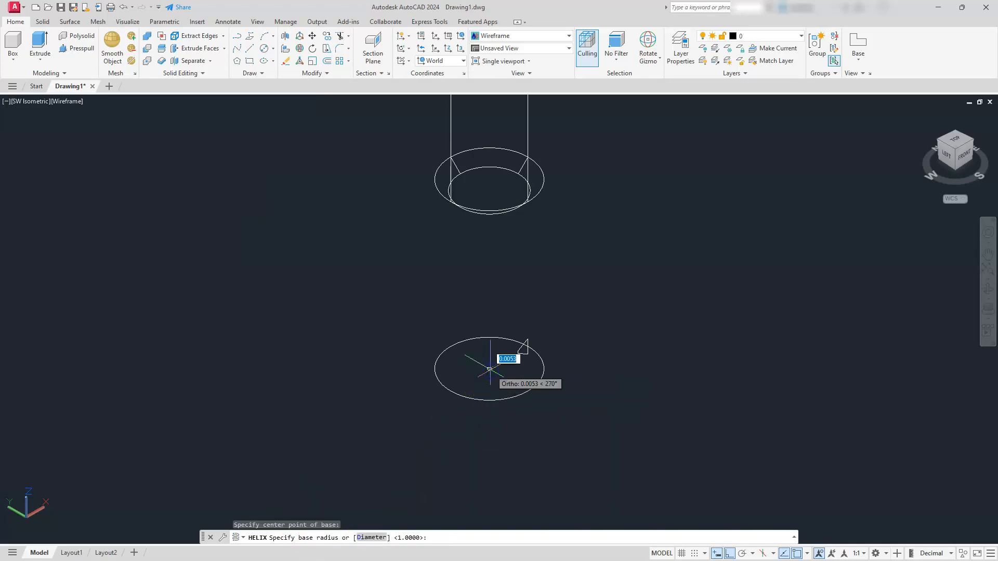
scroll(490, 370, down, 2)
scroll(490, 369, up, 5)
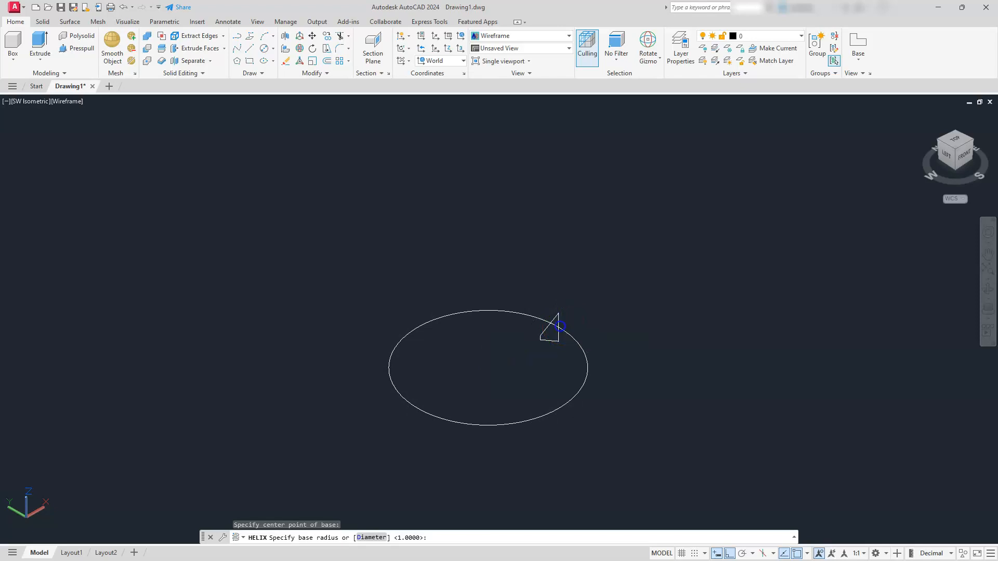
click(559, 327)
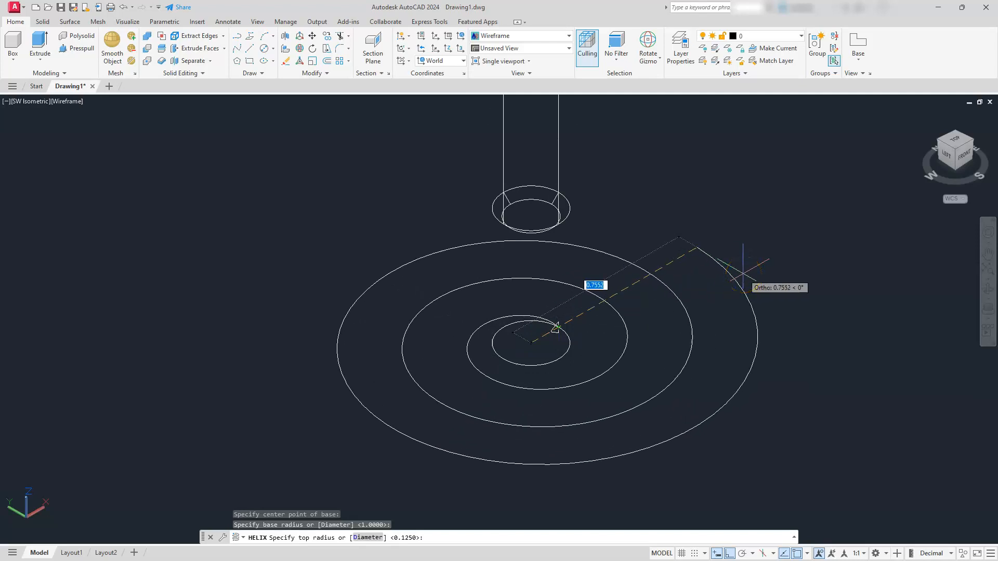
key(Return)
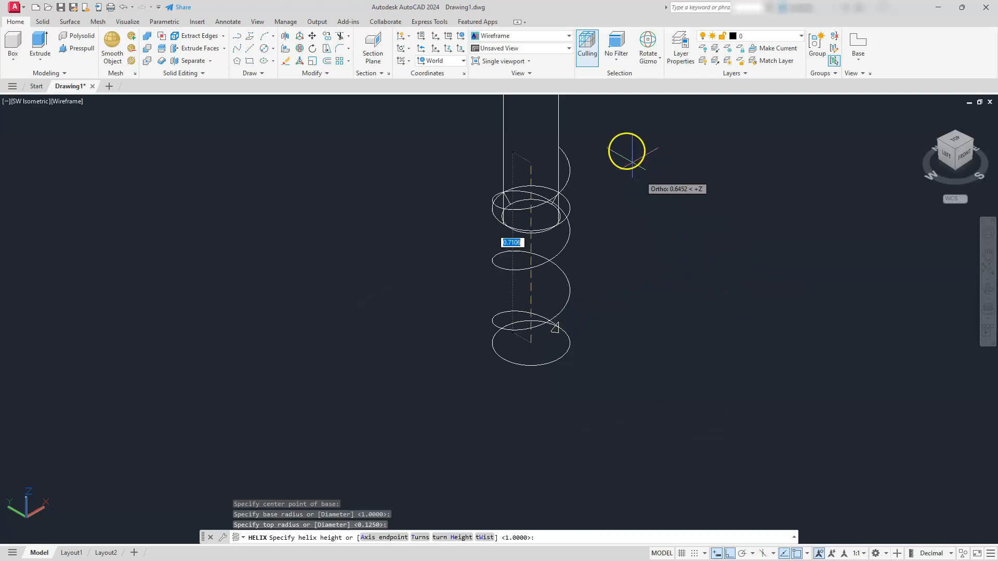
Finish the helix with a turn height of .050 and a total height of 2.
click(454, 539)
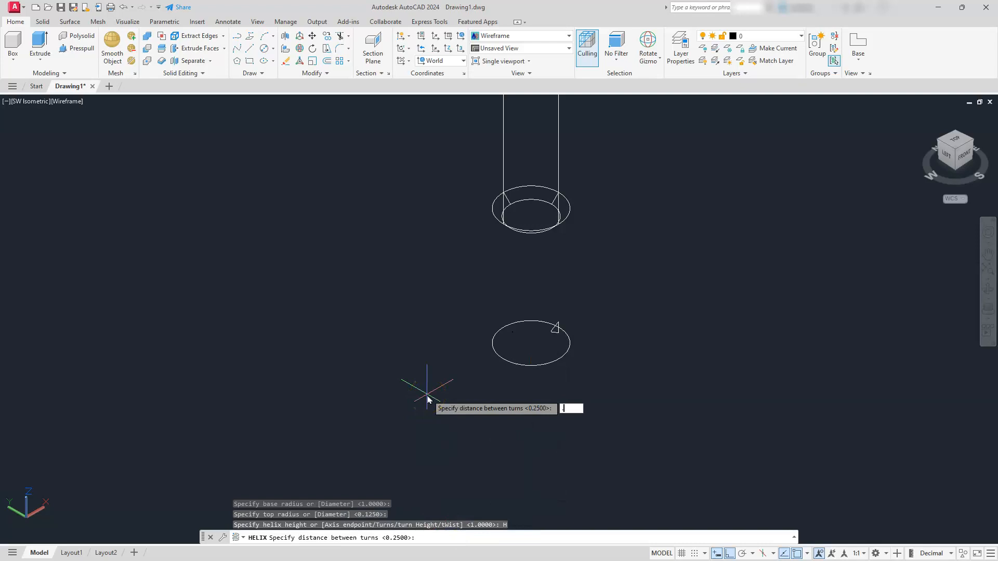
key(Return)
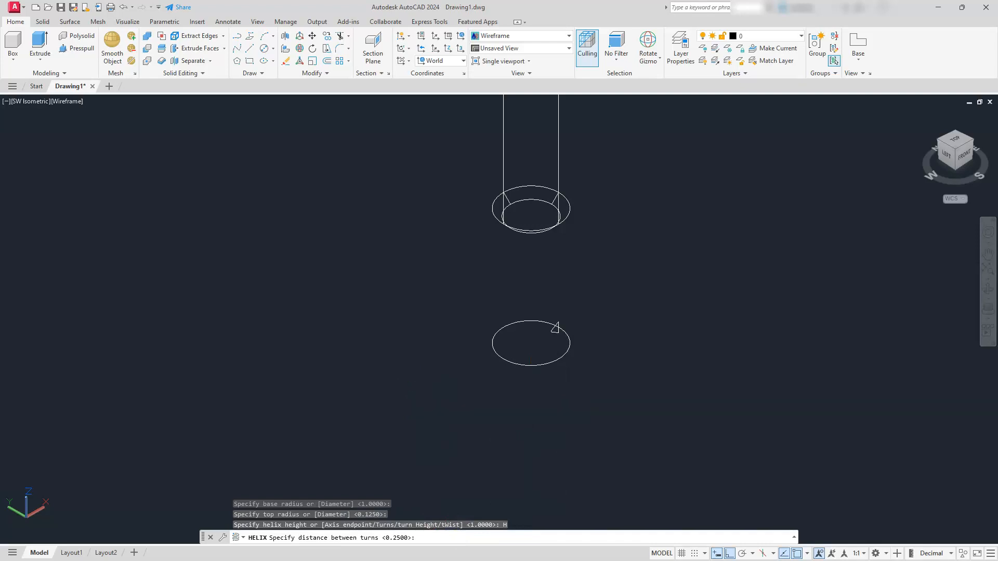
scroll(425, 387, down, 2)
middle_drag(426, 381, 432, 431)
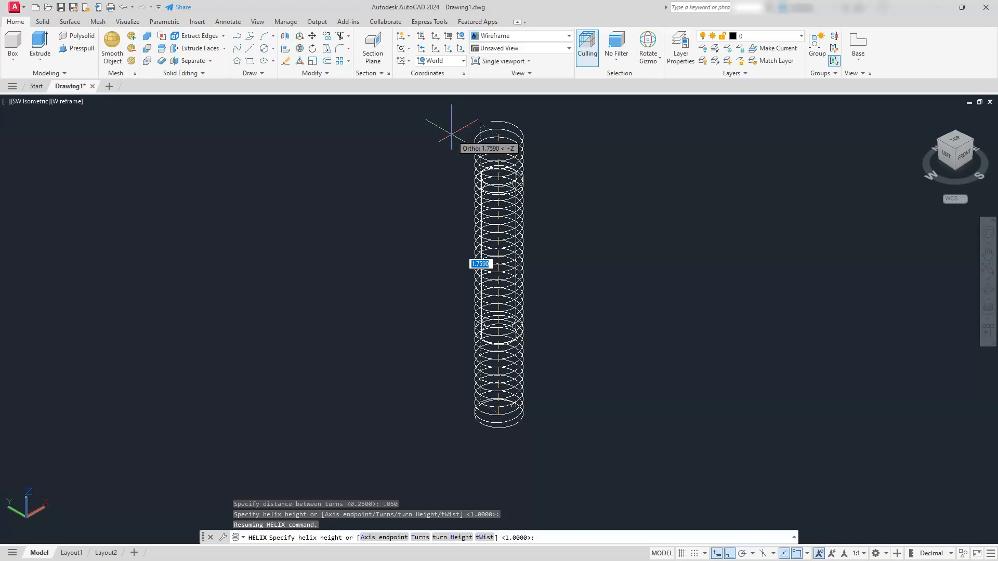
text(2)
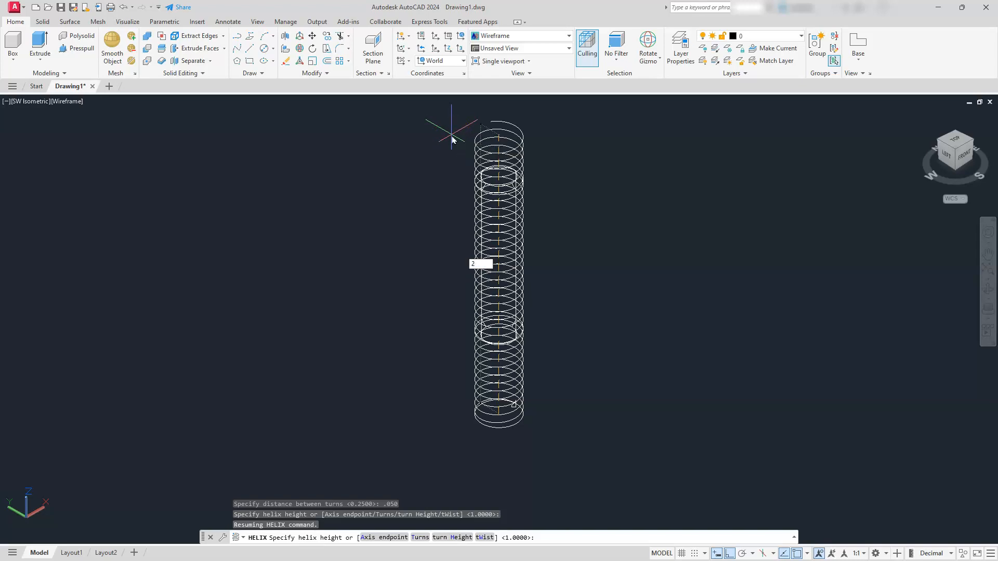
key(Return)
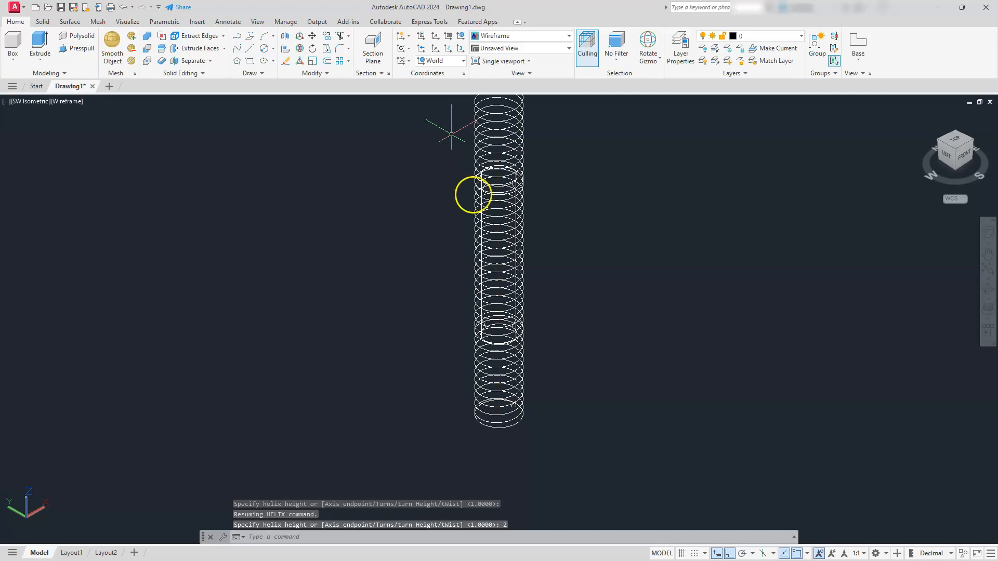
Erase the construction circle at the base of the helix.
scroll(518, 410, up, 3)
scroll(515, 427, up, 3)
click(512, 422)
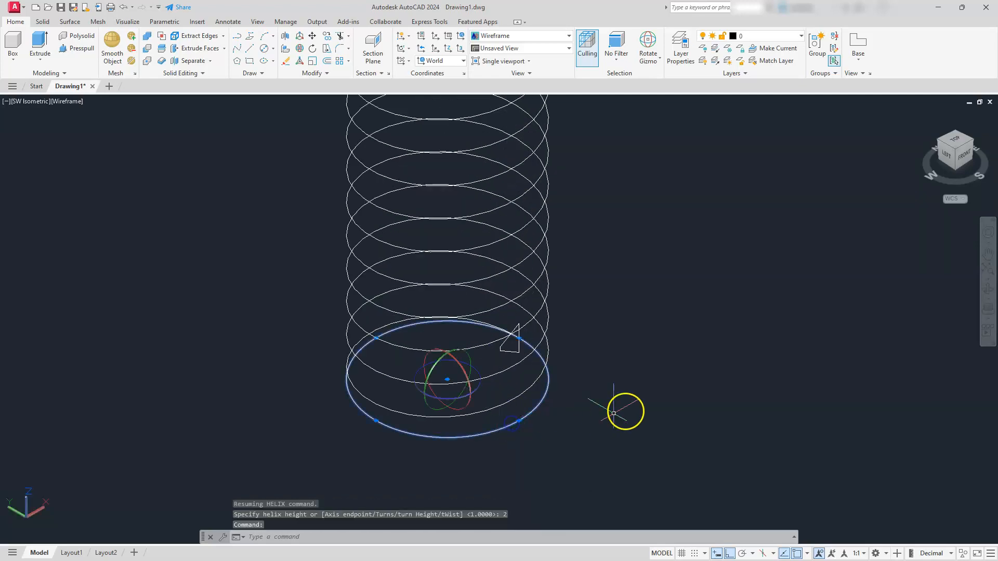
key(Delete)
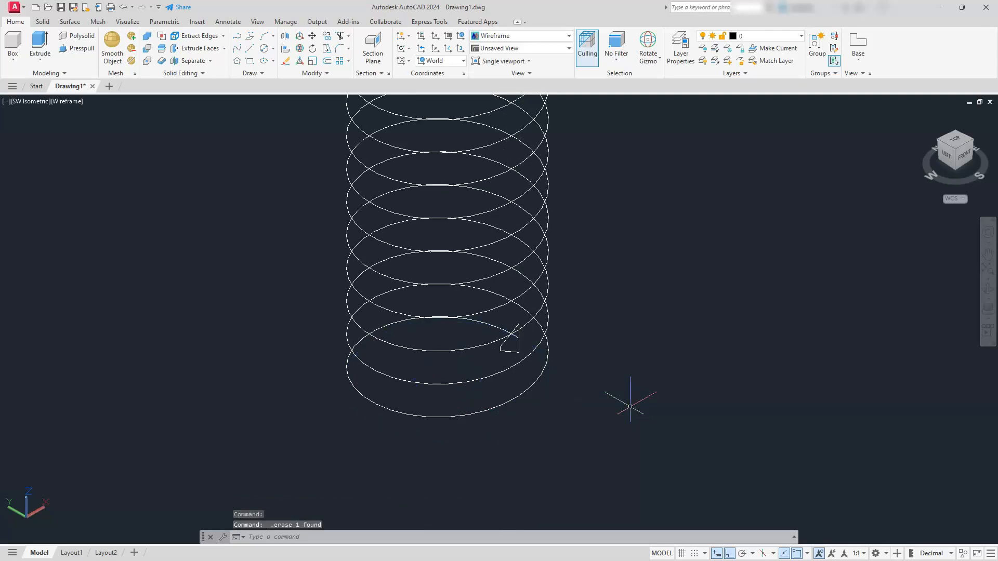
Sweep the upright thread profile along the helix path as a solid.
click(45, 54)
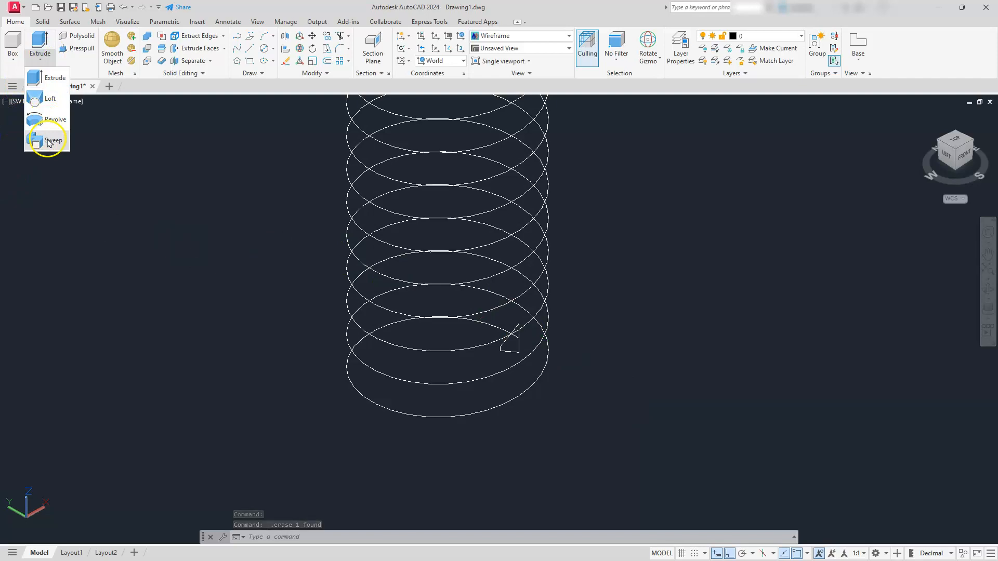
click(48, 142)
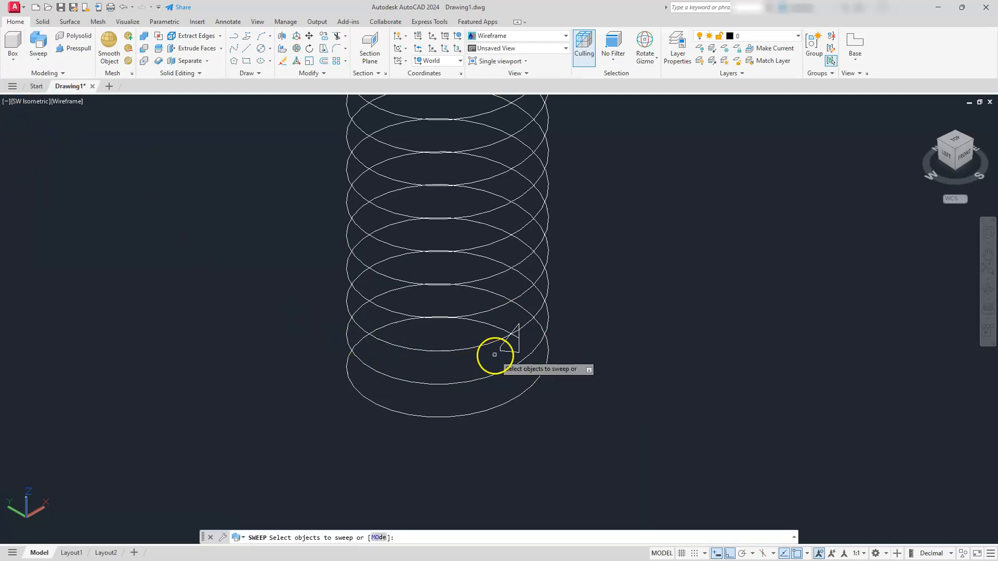
click(508, 341)
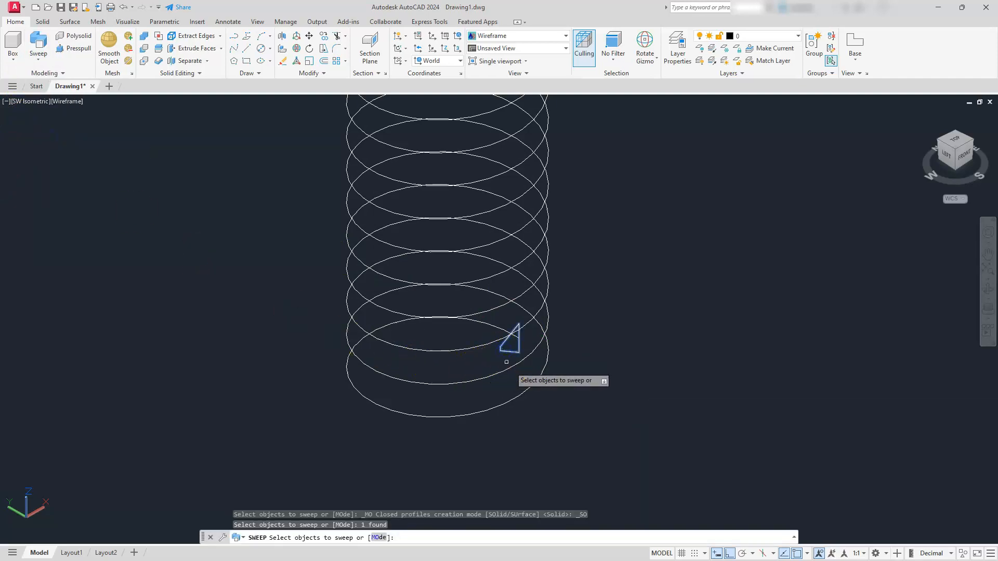
key(Return)
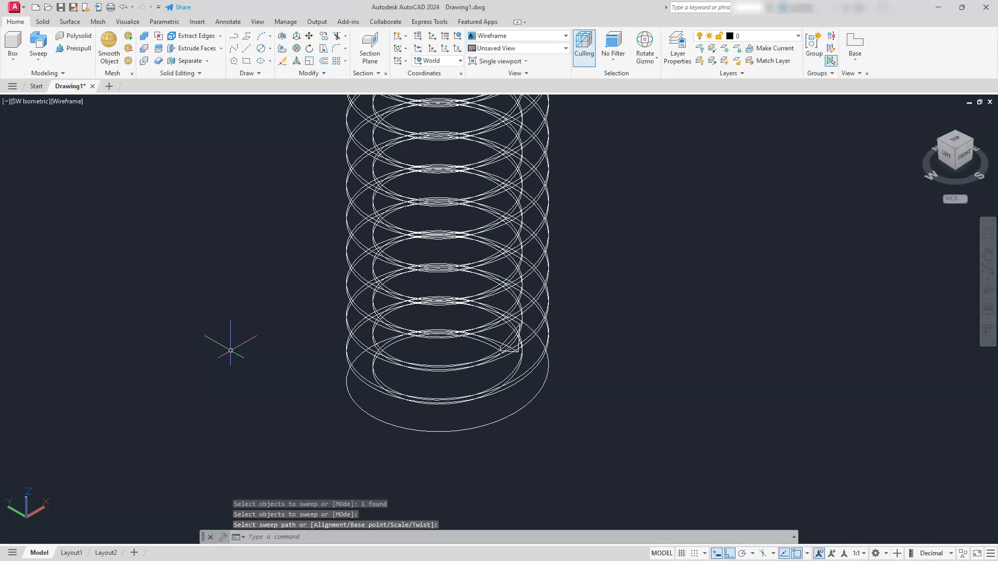
click(375, 257)
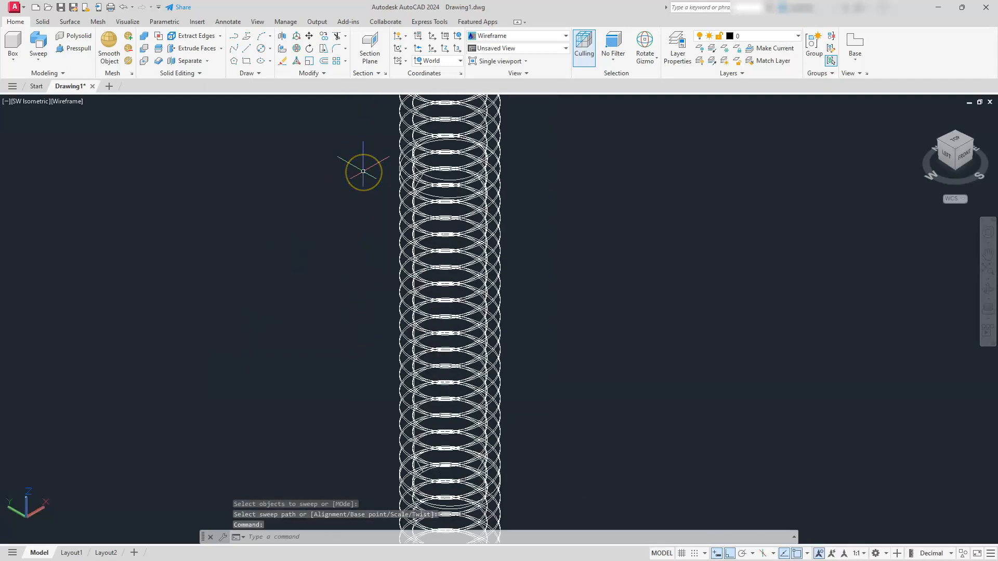
Subtract the swept thread coil from the chamfered rod to cut the thread.
scroll(363, 171, up, 2)
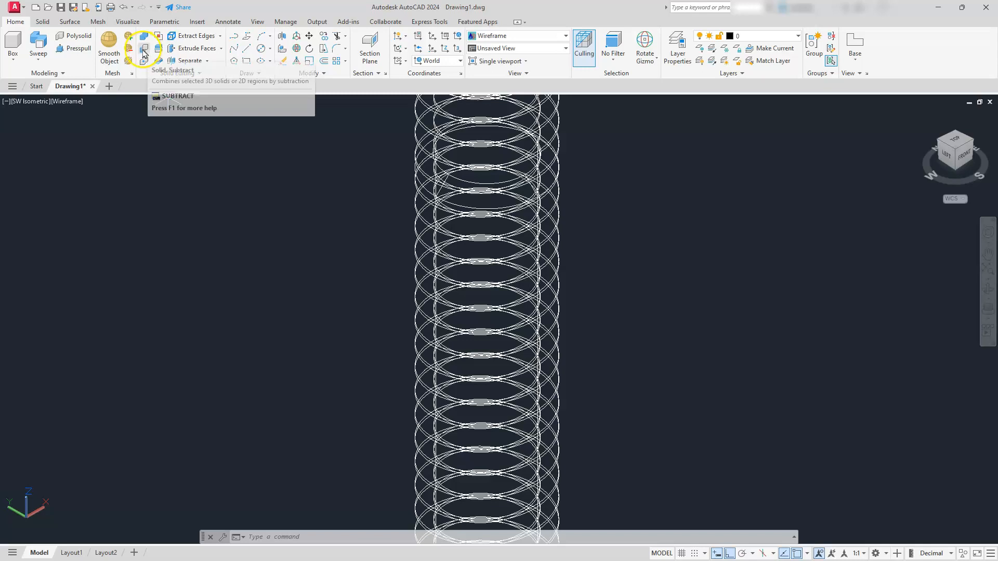
click(145, 52)
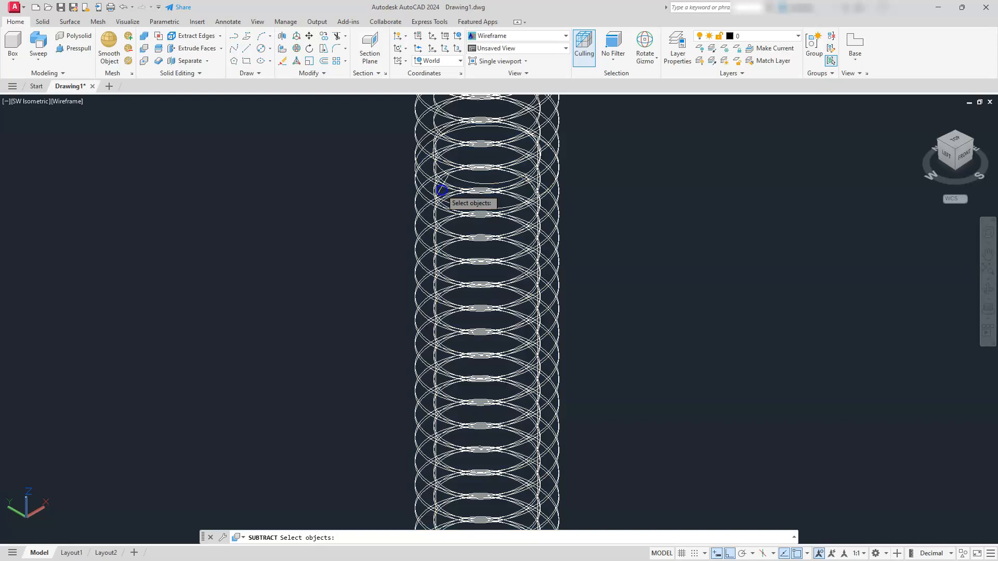
click(440, 188)
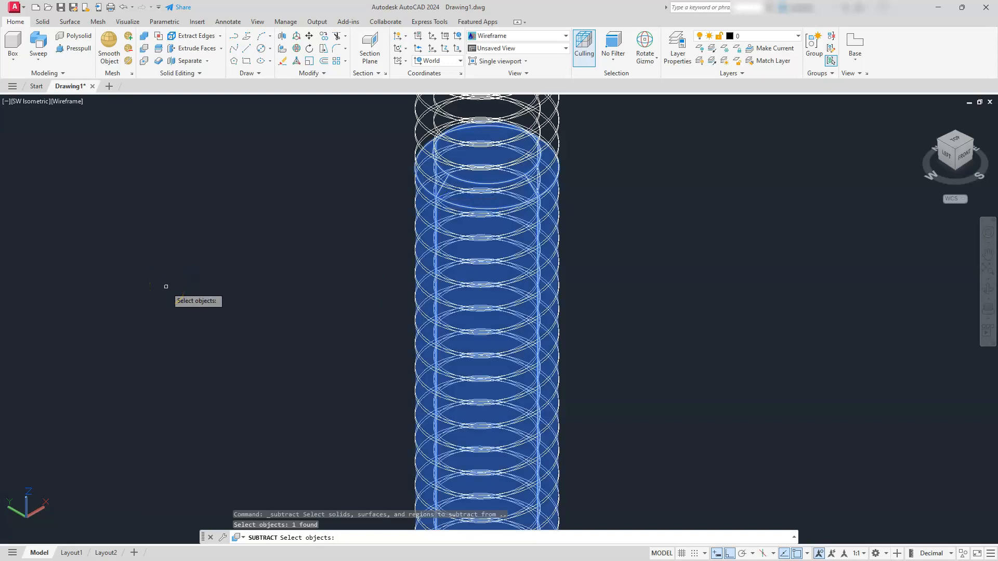
key(Return)
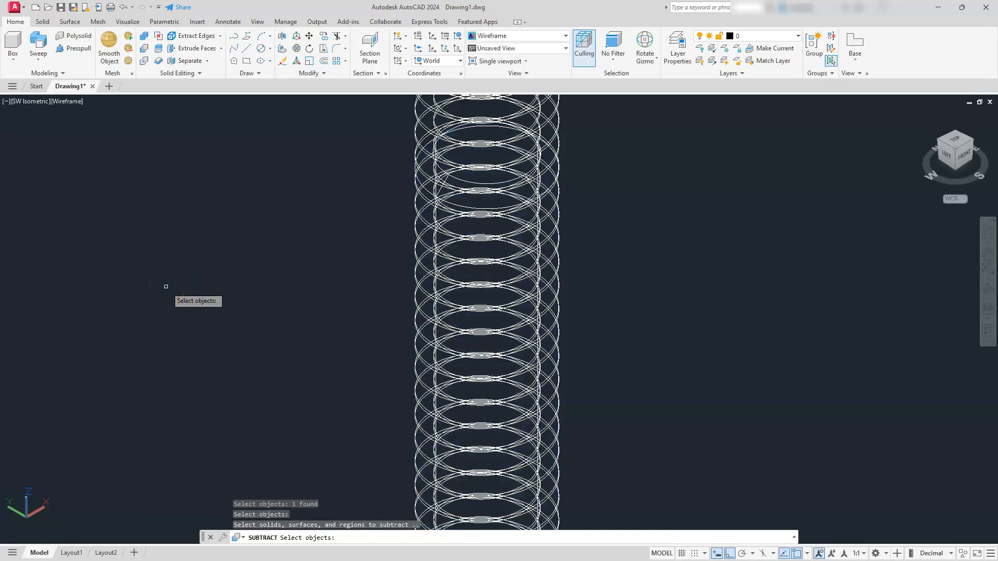
scroll(453, 373, down, 6)
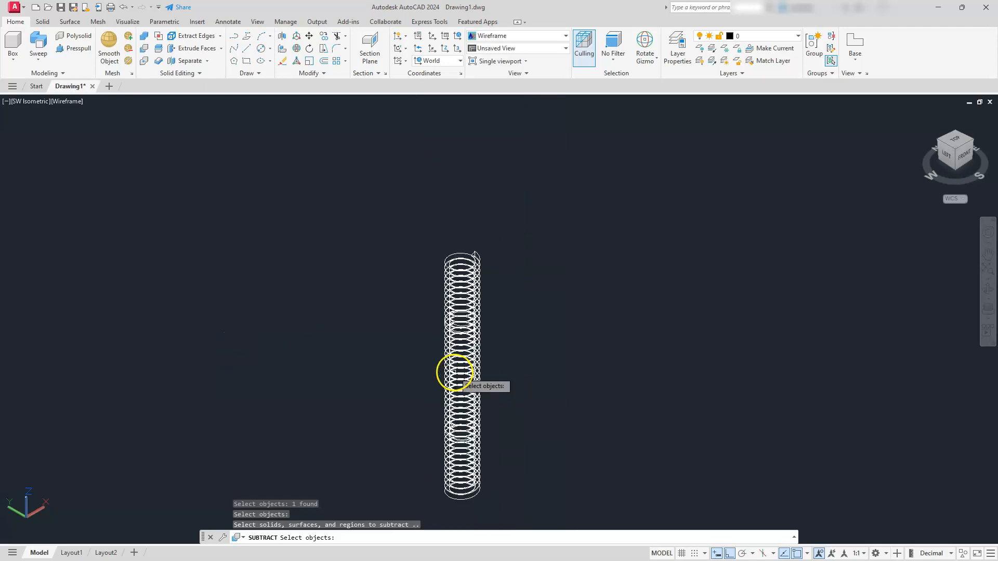
click(474, 261)
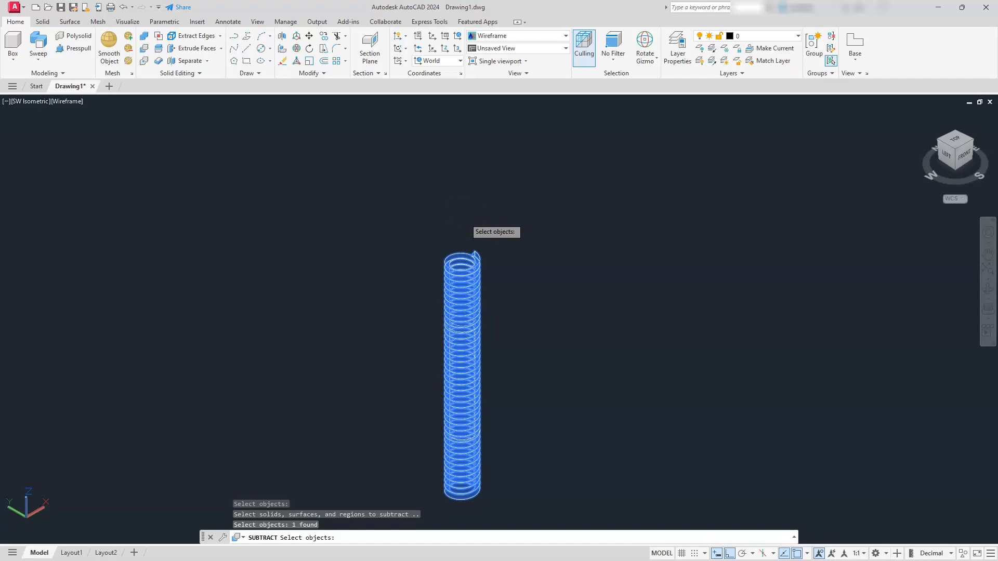
key(Return)
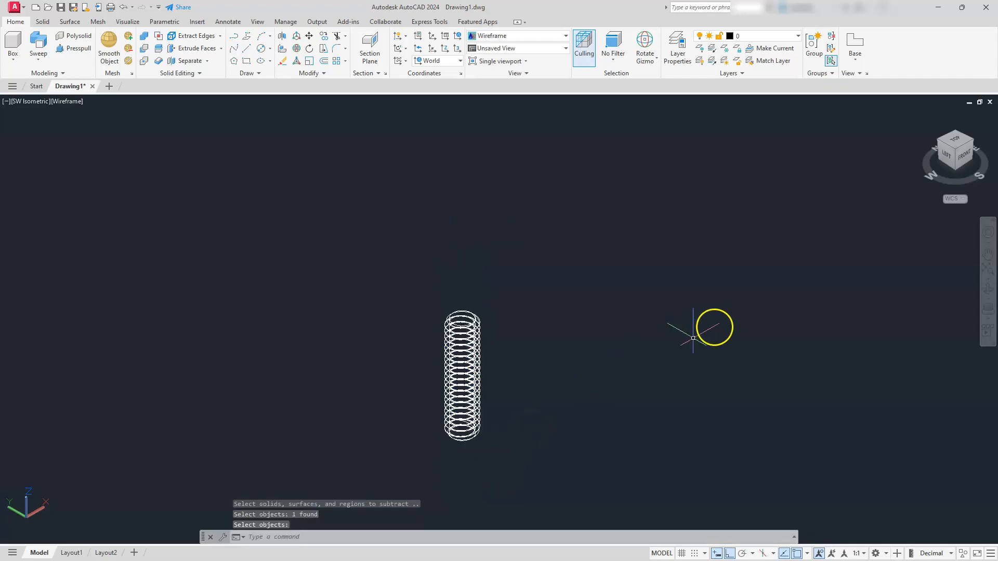
Show the threaded rod from the front and set the visual style to Shades of Gray.
click(963, 162)
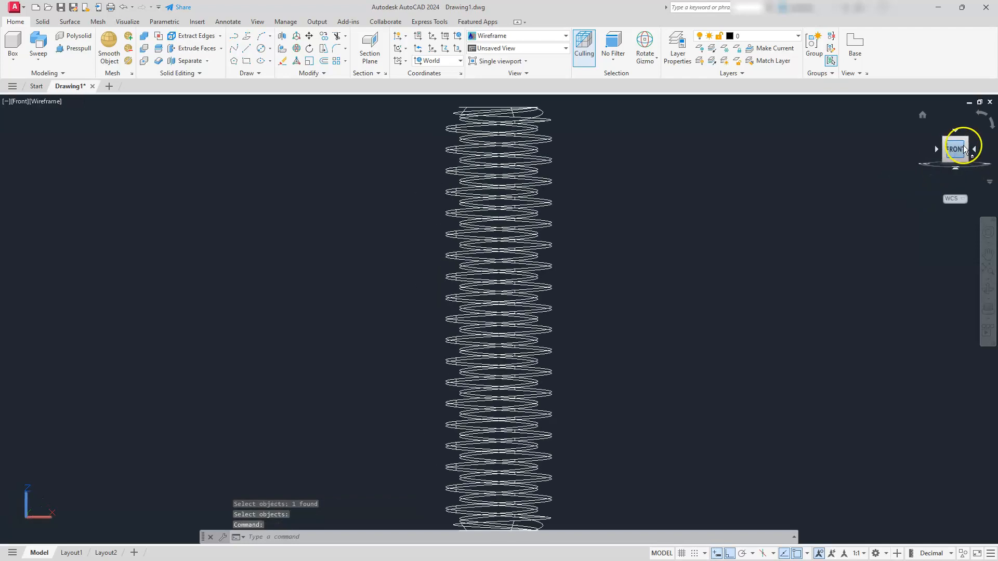
click(56, 103)
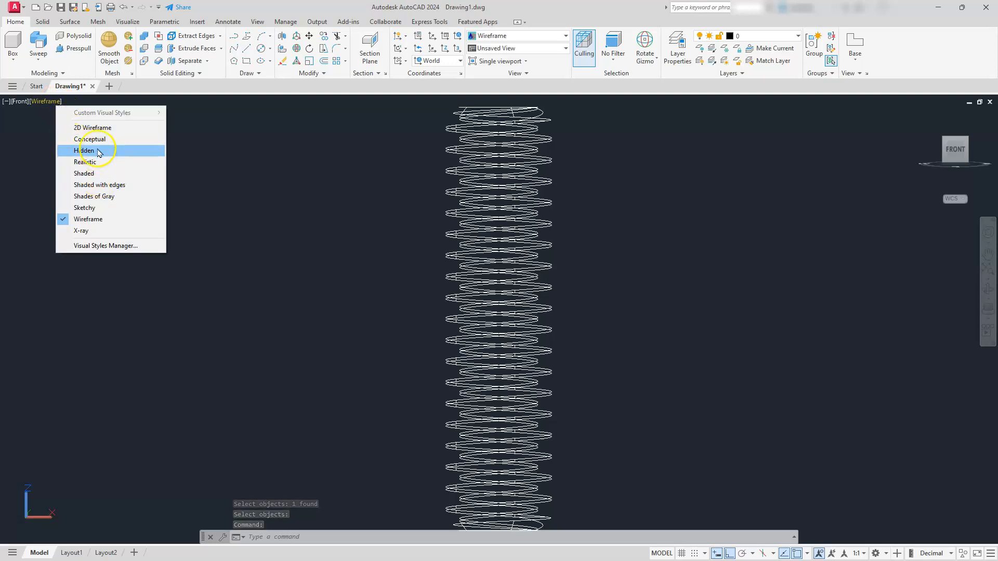
click(114, 196)
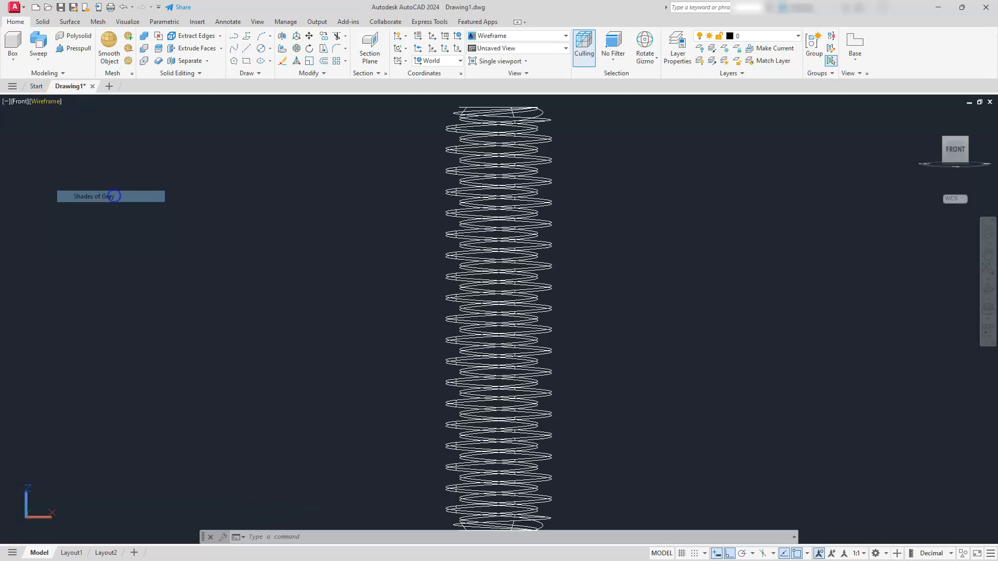
scroll(474, 152, down, 2)
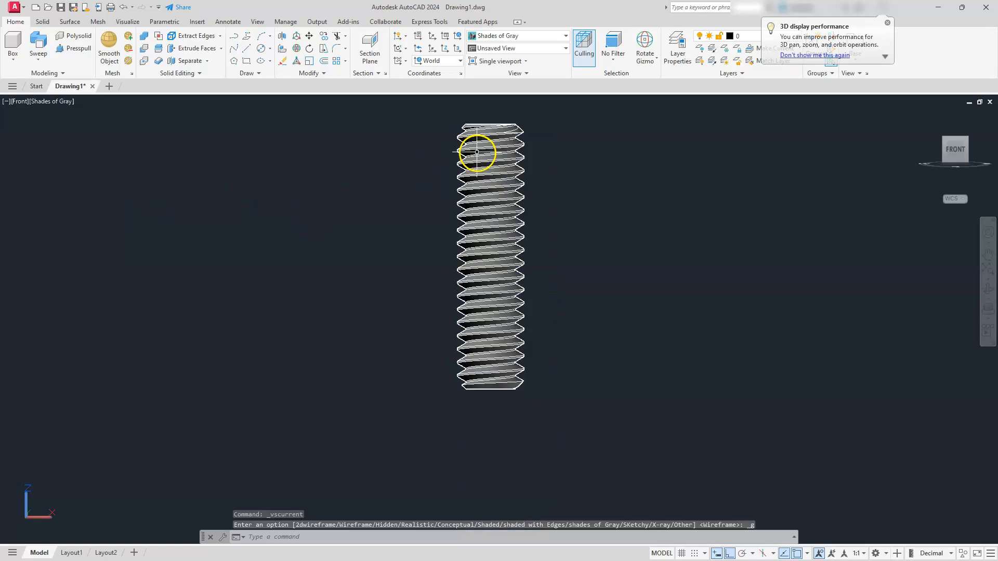